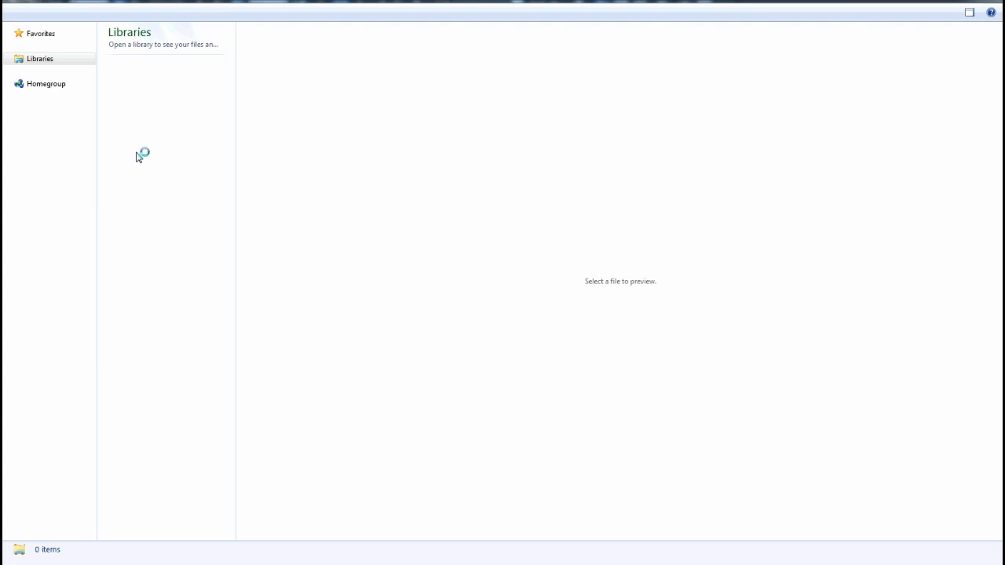
# Open the Scifi COridor folder among the favourite works files and view the 794_max image full size
pyautogui.click(48, 97)
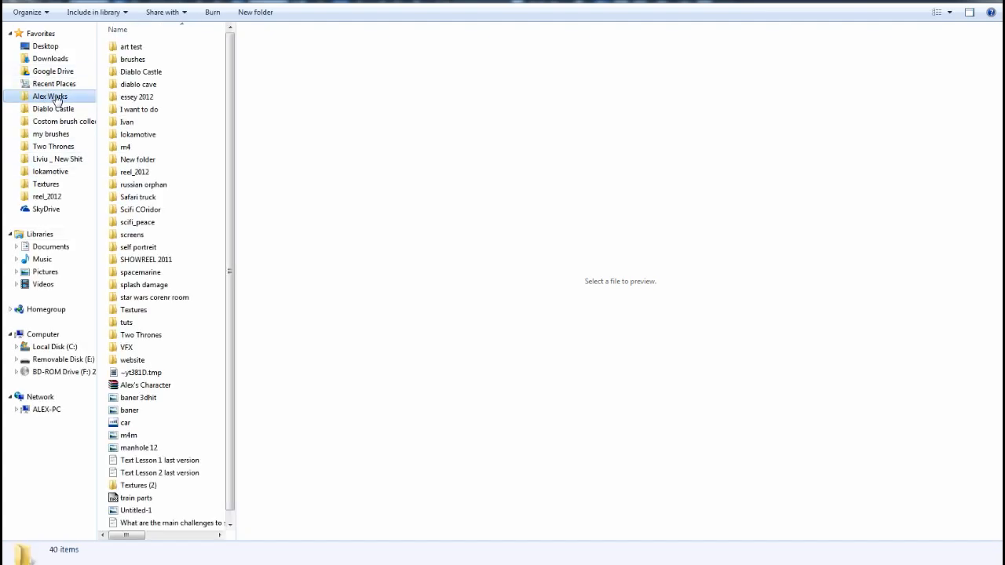
pyautogui.click(178, 48)
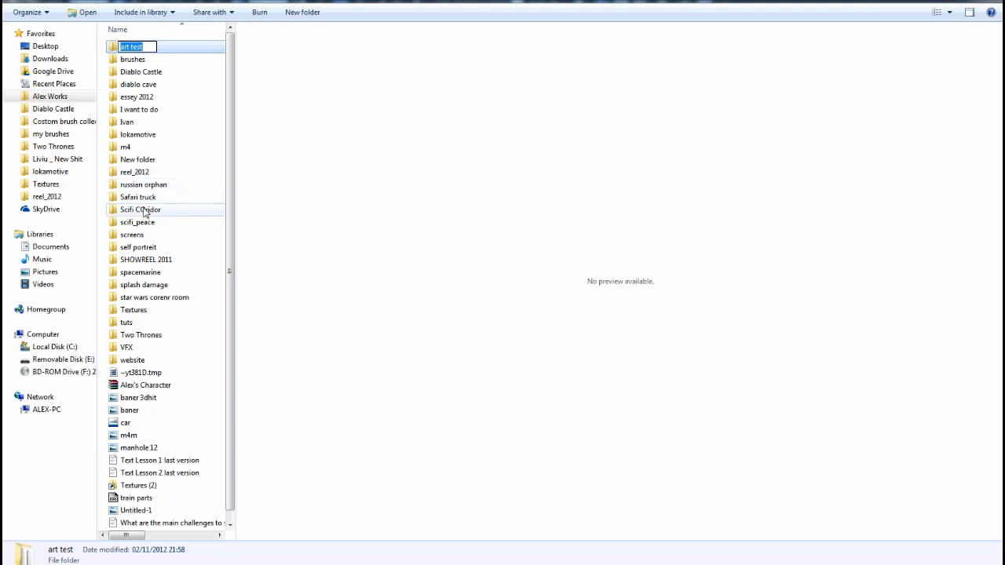
pyautogui.click(144, 212)
pyautogui.doubleClick(145, 212)
pyautogui.click(156, 55)
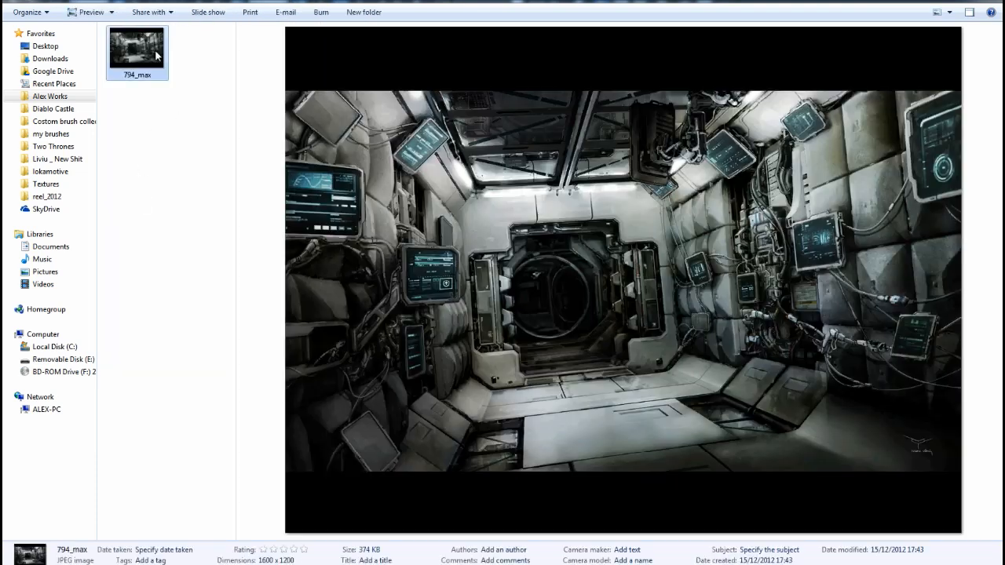
pyautogui.doubleClick(137, 51)
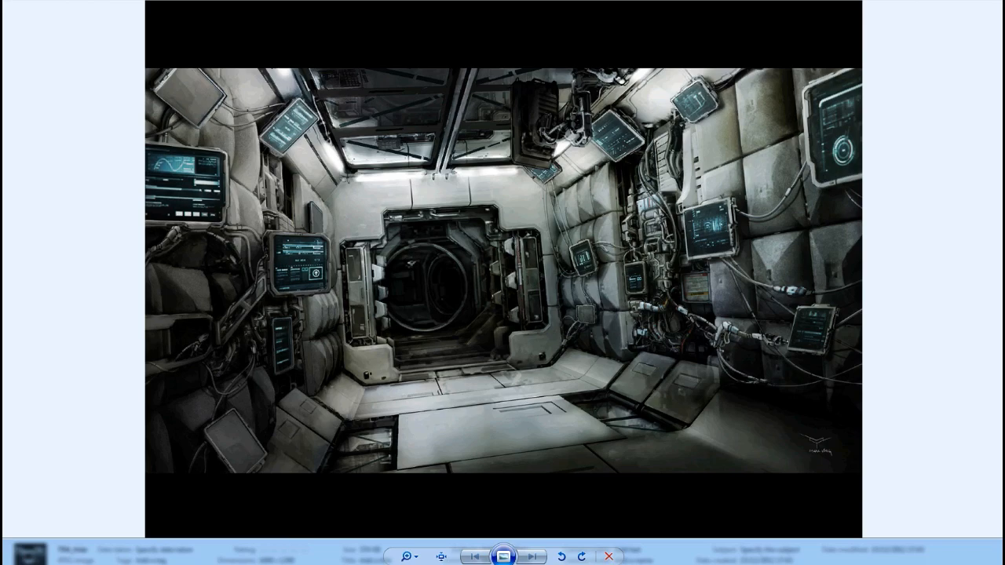
pyautogui.click(988, 1)
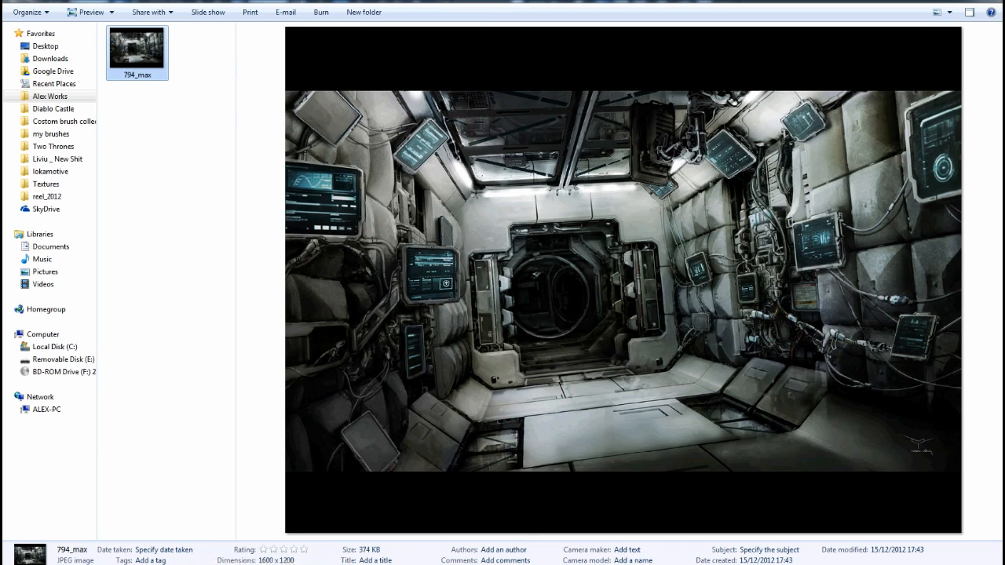
pyautogui.click(171, 563)
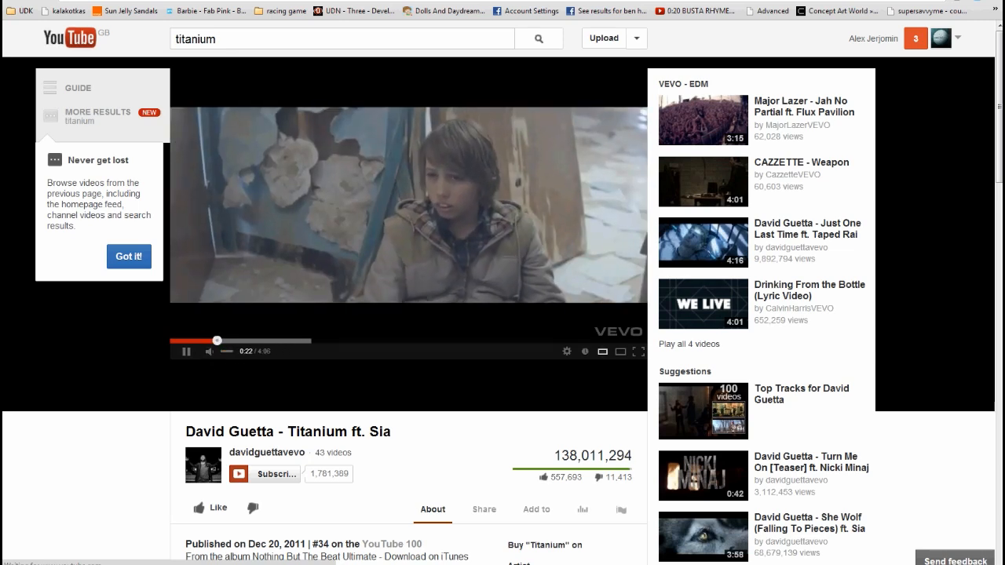
pyautogui.hotkey('alt', 'Tab')
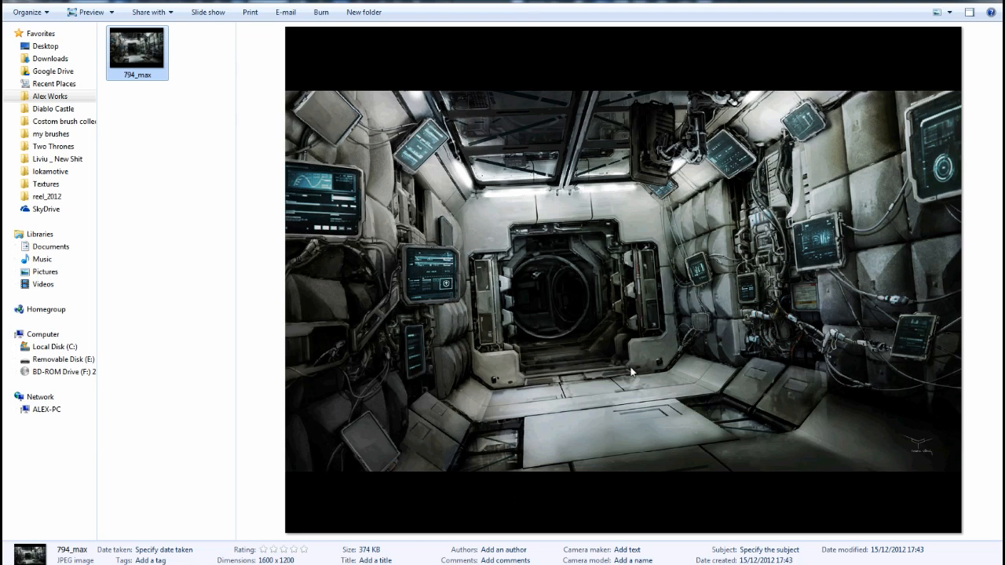
# Open the 794_max image in Photoshop
pyautogui.rightClick(155, 65)
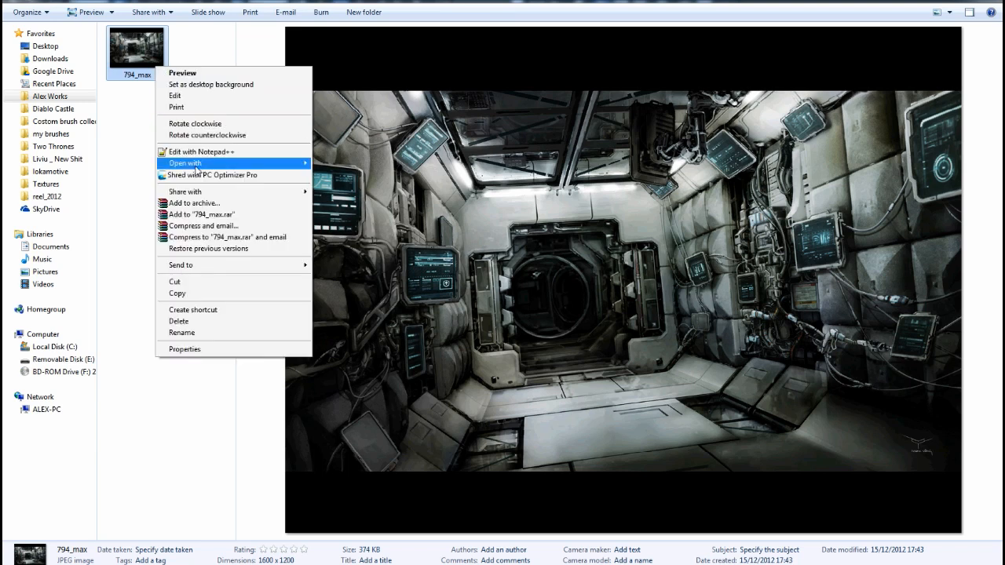
pyautogui.moveTo(238, 165)
pyautogui.click(365, 164)
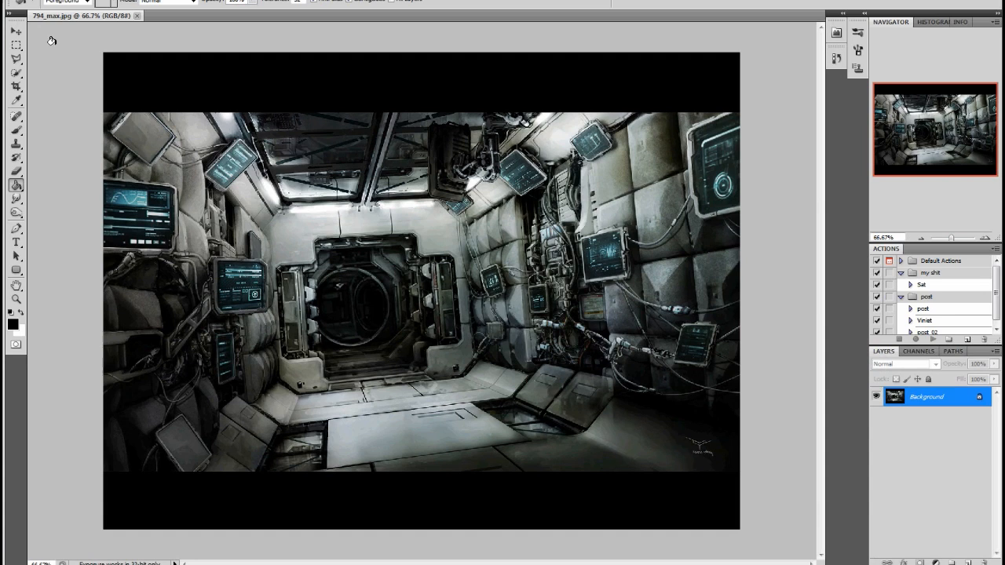
# Convert the locked background into an editable layer with the default name Layer 0 and Normal mode
pyautogui.click(16, 32)
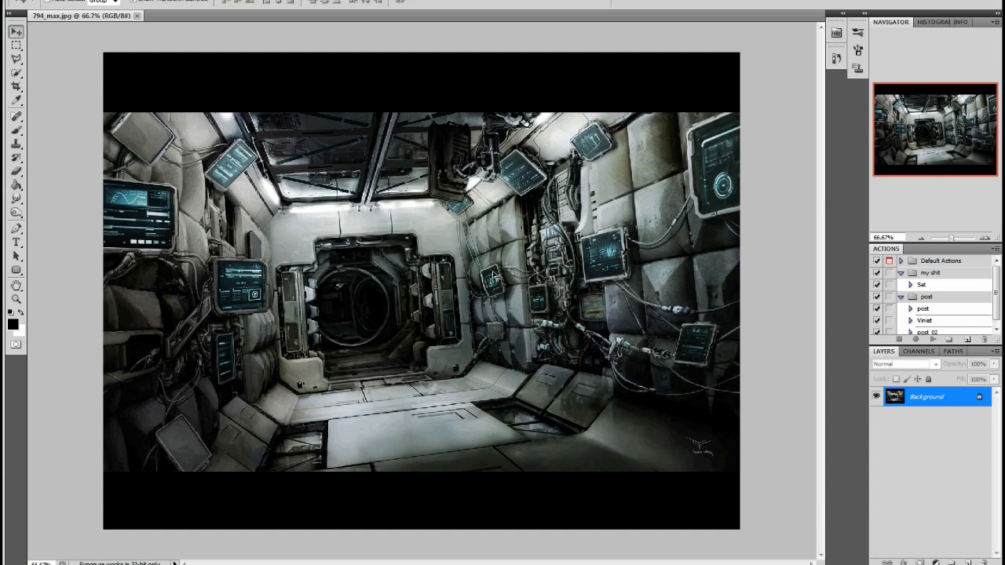
pyautogui.click(985, 237)
pyautogui.moveTo(956, 160); pyautogui.dragTo(953, 160)
pyautogui.click(922, 238)
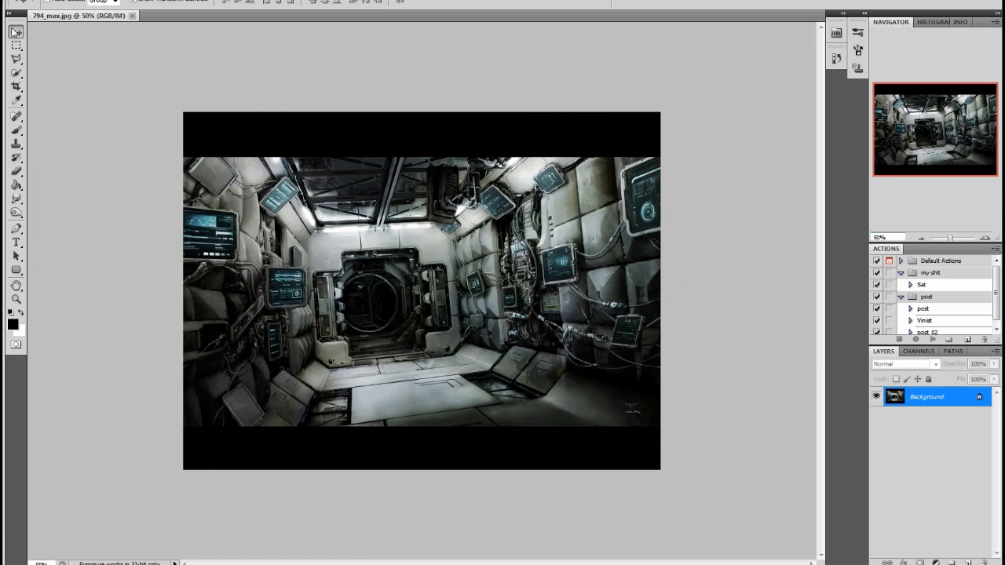
pyautogui.doubleClick(919, 397)
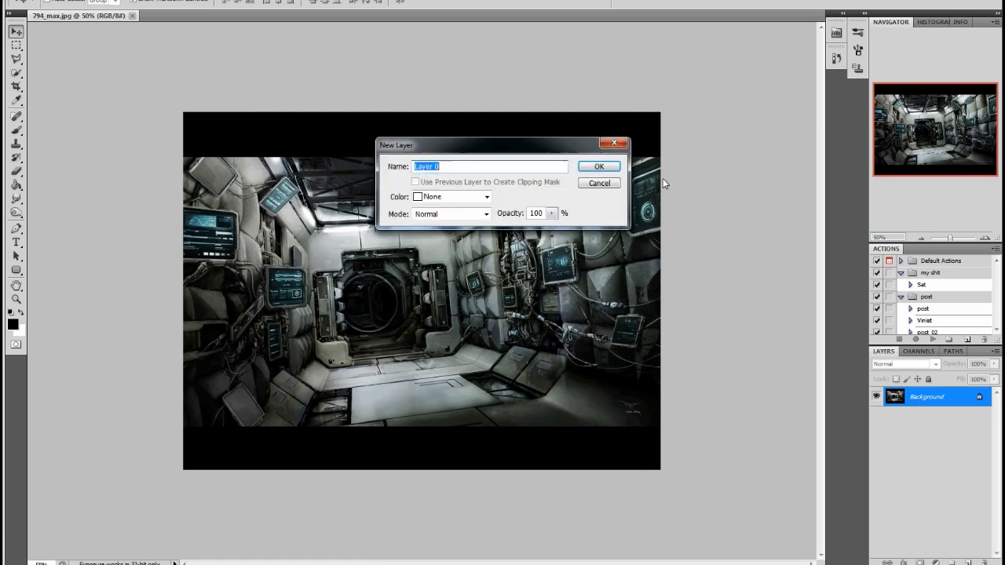
pyautogui.press('Return')
# Rotate the corridor image layer slightly clockwise with Free Transform
pyautogui.hotkey('ctrl', 't')
pyautogui.moveTo(671, 276); pyautogui.dragTo(670, 296)
pyautogui.press('Return')
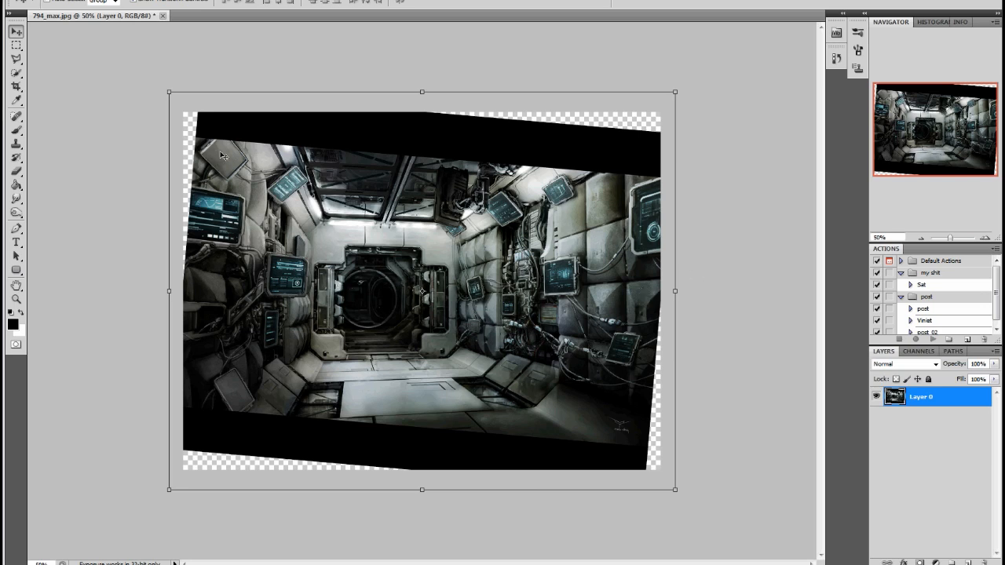
# Apply a Perspective transform to the corridor layer, stretching its right side taller
pyautogui.click(60, 0)
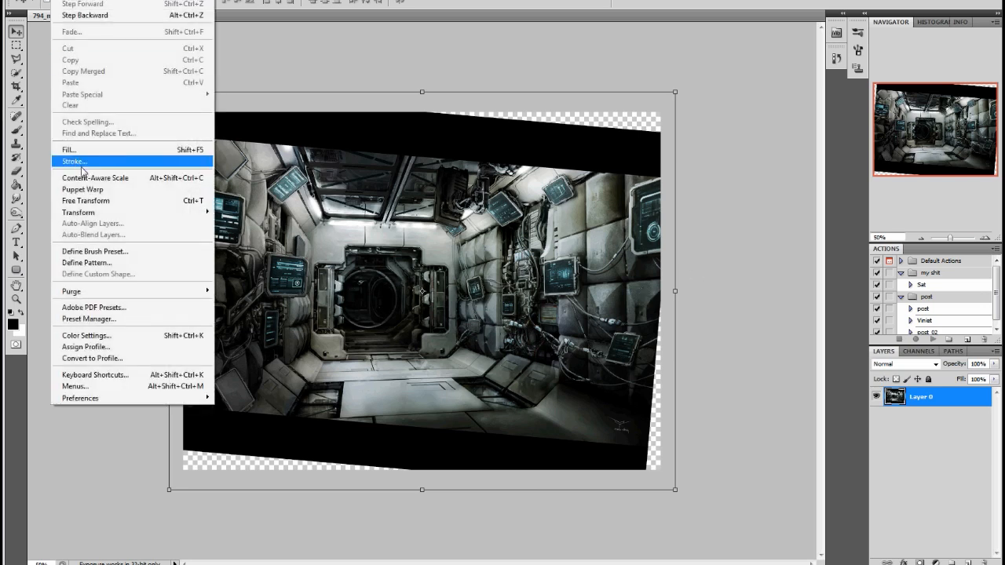
pyautogui.moveTo(87, 217)
pyautogui.click(257, 274)
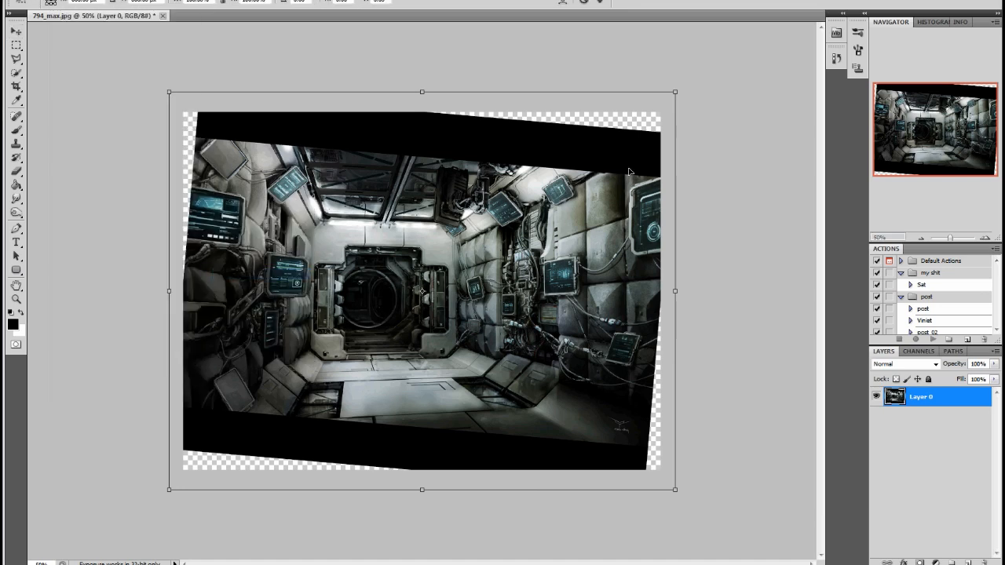
pyautogui.moveTo(676, 95); pyautogui.dragTo(666, 66)
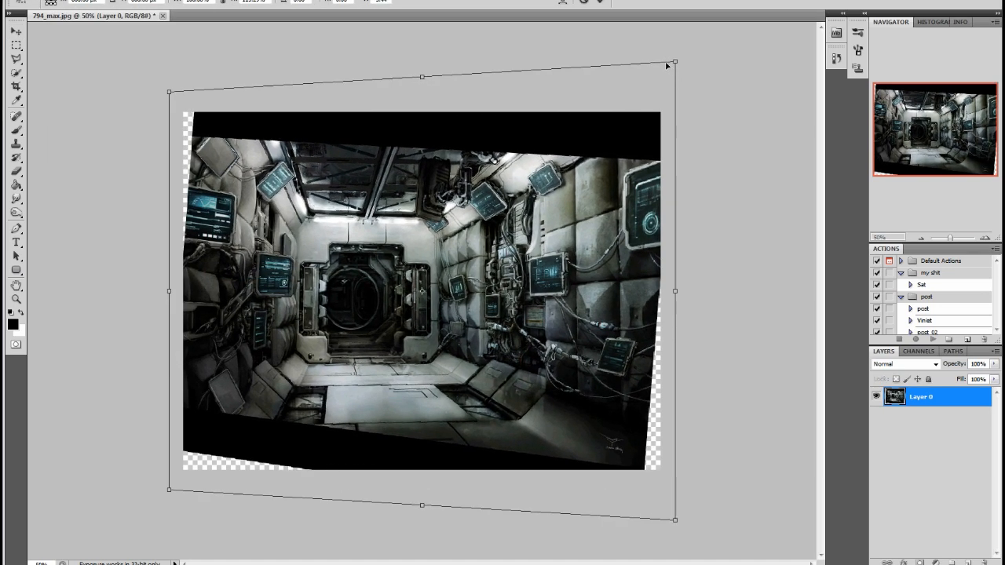
pyautogui.press('Escape')
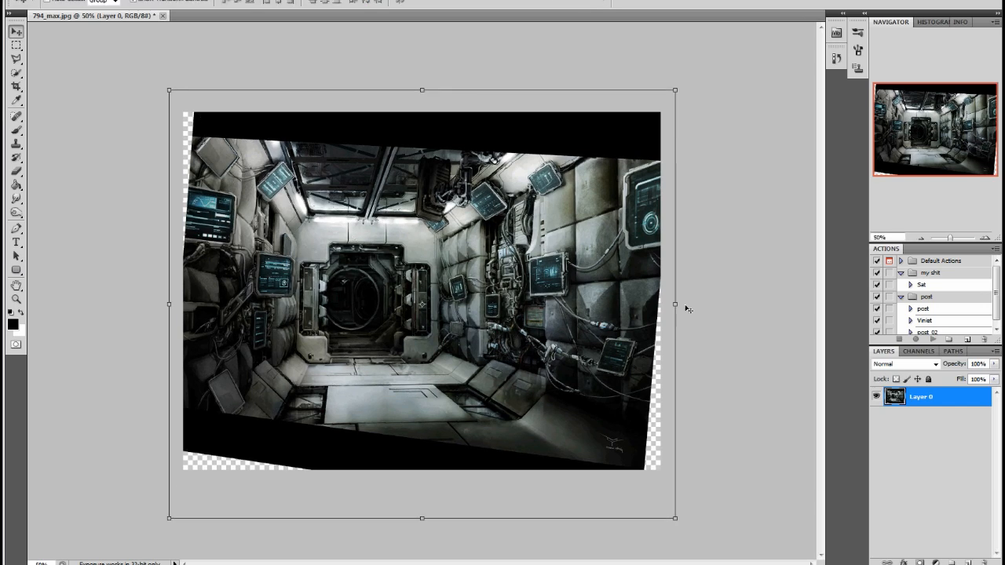
# Stretch the corridor layer slightly wider beyond the canvas's right edge with Free Transform
pyautogui.click(684, 303)
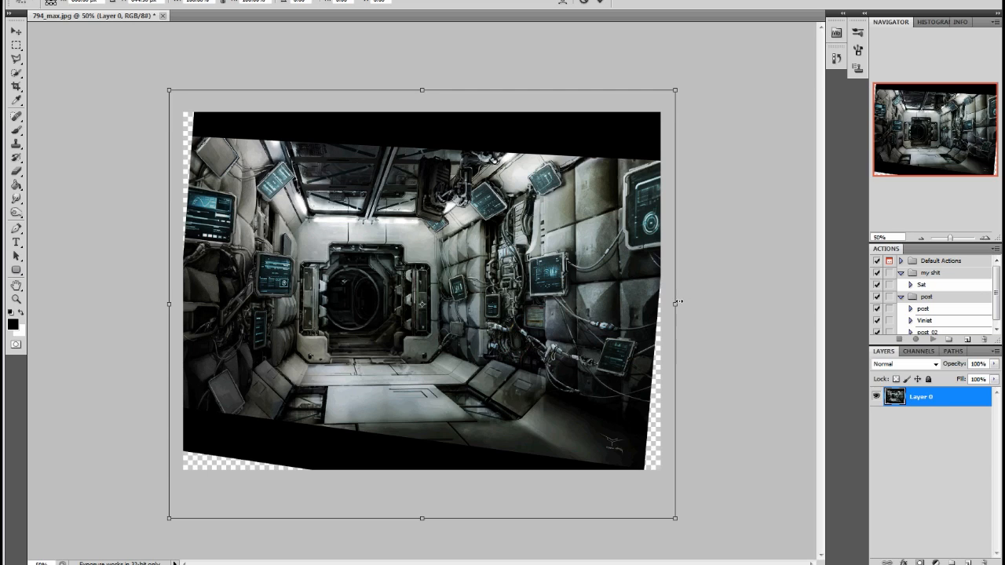
pyautogui.moveTo(675, 304); pyautogui.dragTo(703, 298)
pyautogui.press('Return')
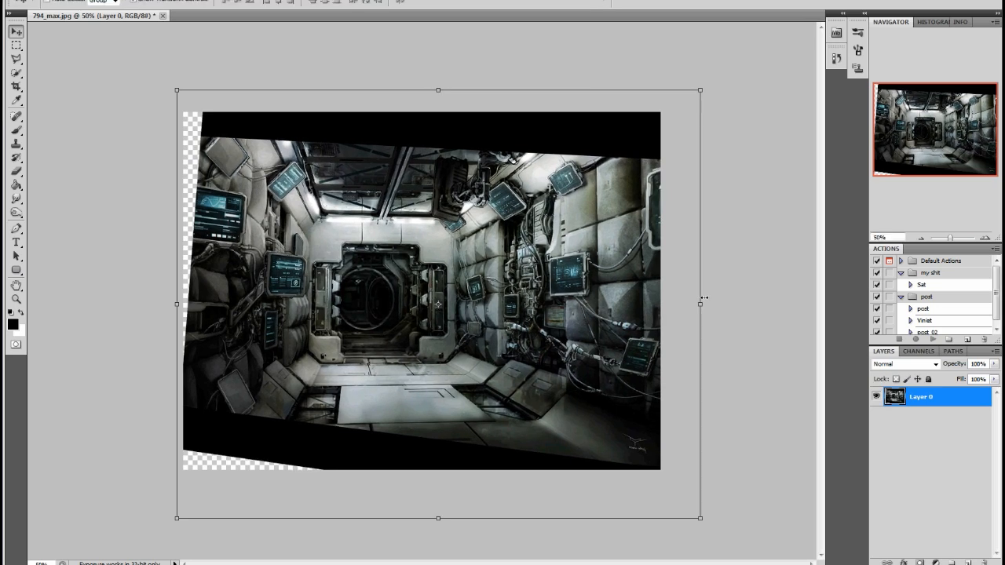
pyautogui.keyDown('alt'); pyautogui.scroll(4, 382, 357); pyautogui.keyUp('alt')
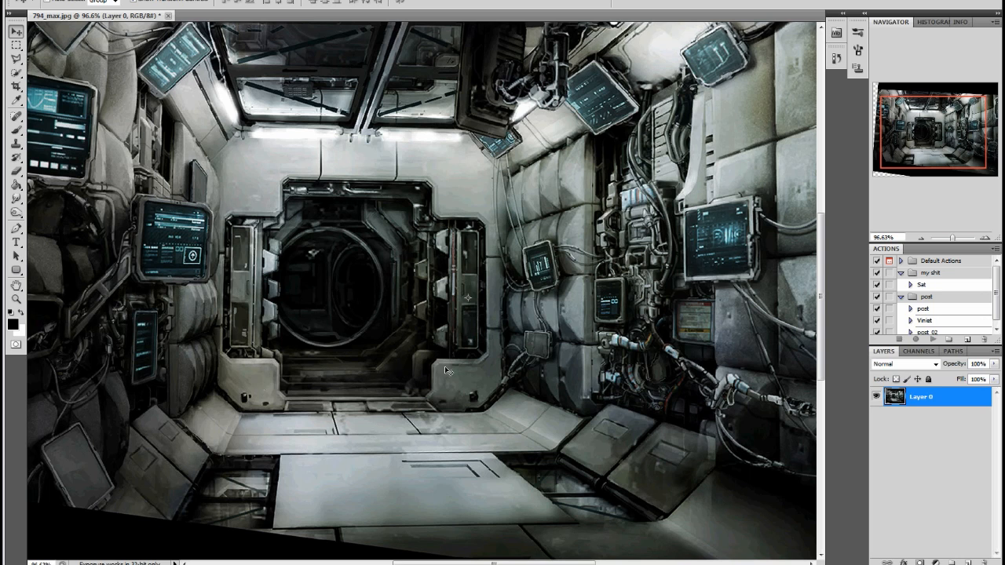
pyautogui.keyDown('alt'); pyautogui.scroll(-3, 442, 366); pyautogui.keyUp('alt')
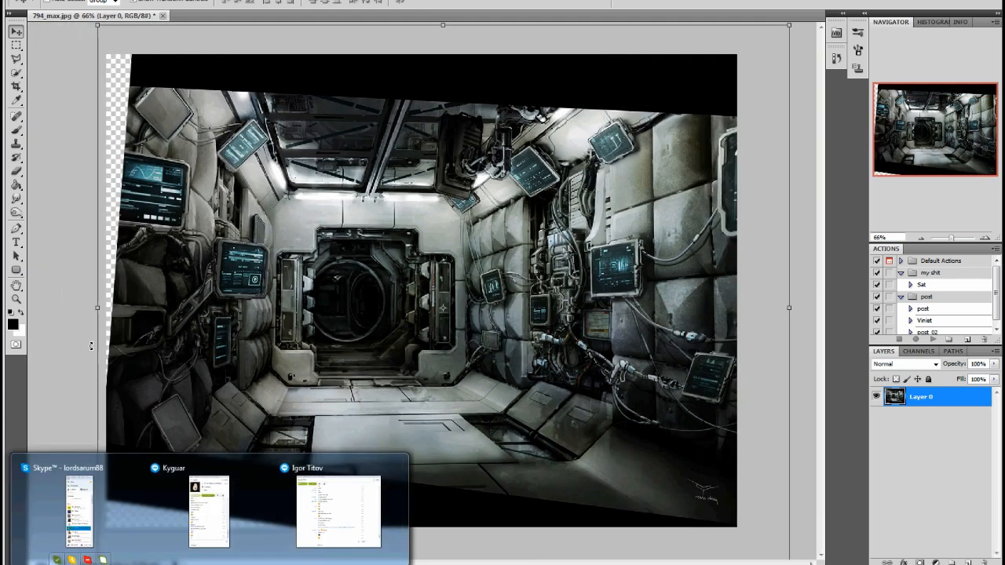
pyautogui.click(41, 0)
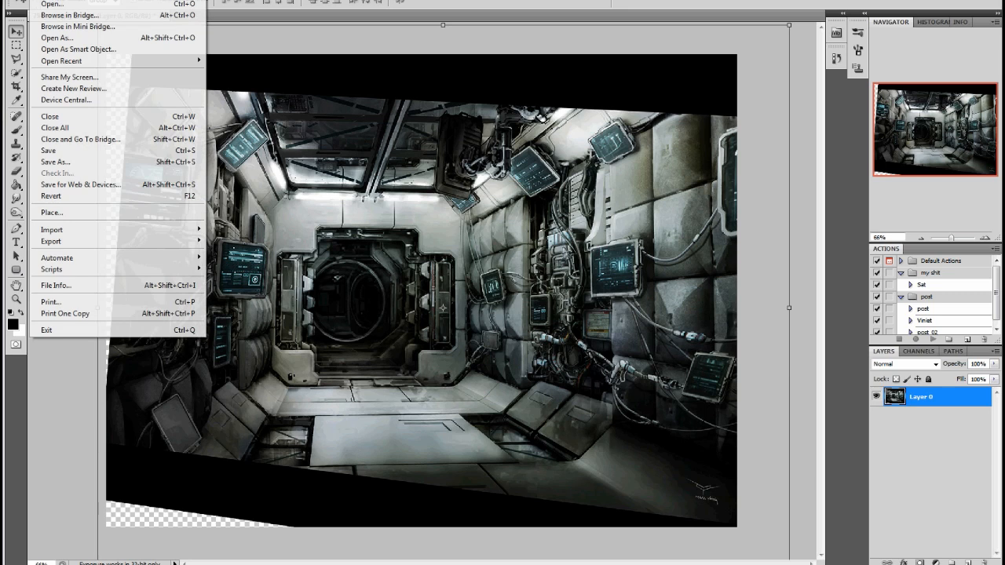
pyautogui.click(56, 161)
pyautogui.click(665, 277)
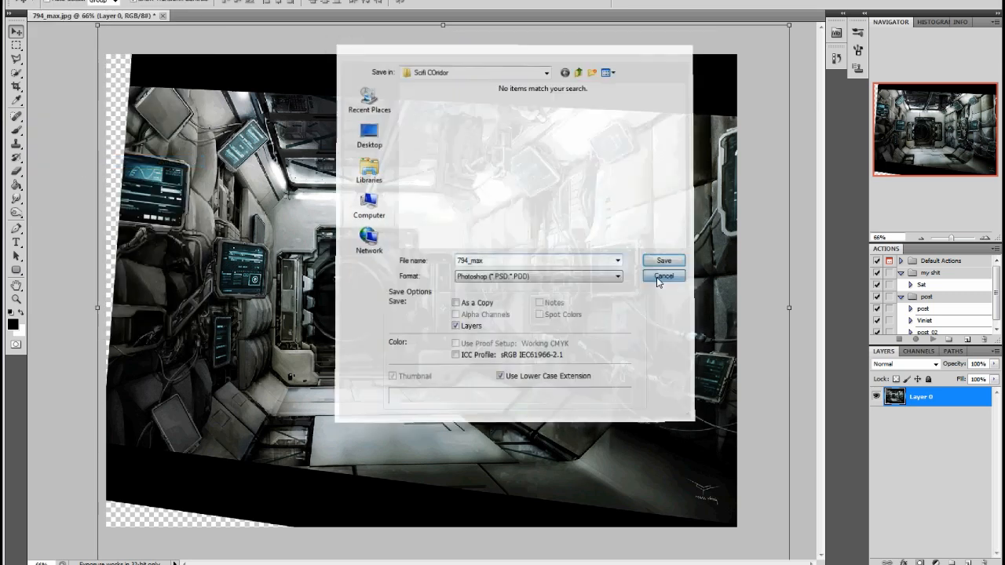
# Add a new layer beneath Layer 0 and fill it with black using the Paint Bucket
pyautogui.keyDown('alt'); pyautogui.scroll(-2, 213, 212); pyautogui.keyUp('alt')
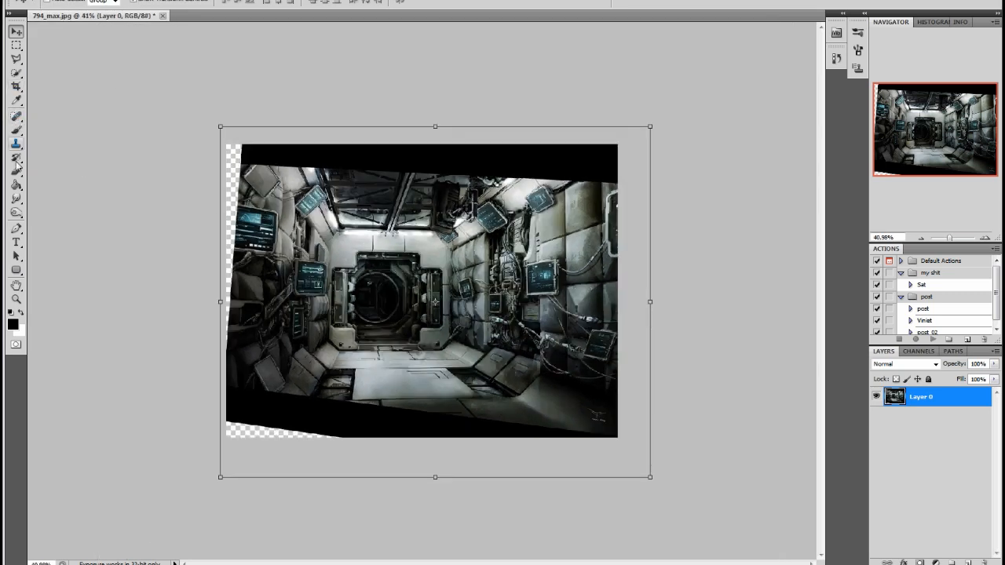
pyautogui.moveTo(16, 184); pyautogui.dragTo(41, 194)
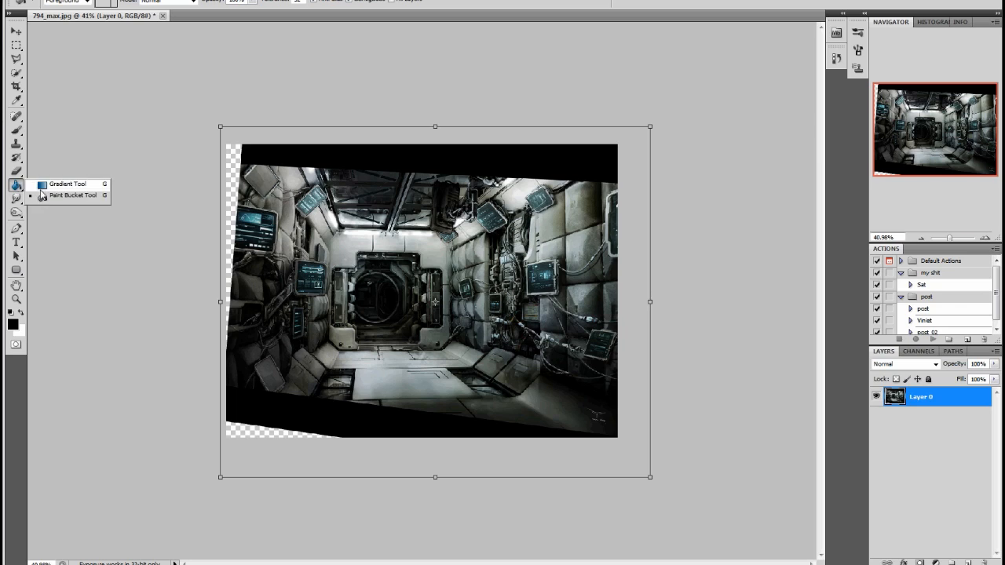
pyautogui.click(966, 561)
pyautogui.moveTo(957, 398); pyautogui.dragTo(958, 430)
pyautogui.click(265, 416)
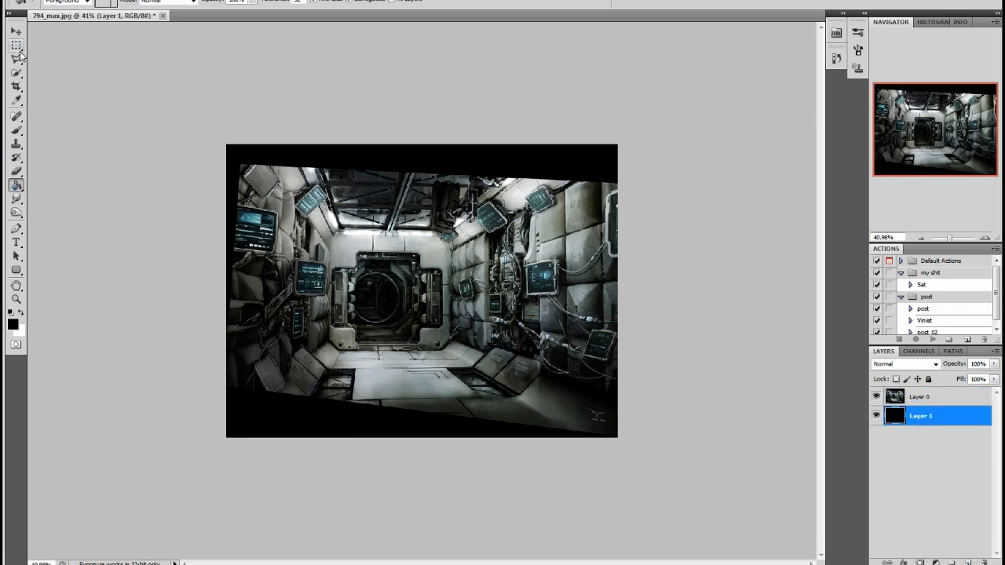
# Crop the image to its full width, cutting off most of the black strips above and below the corridor
pyautogui.click(16, 86)
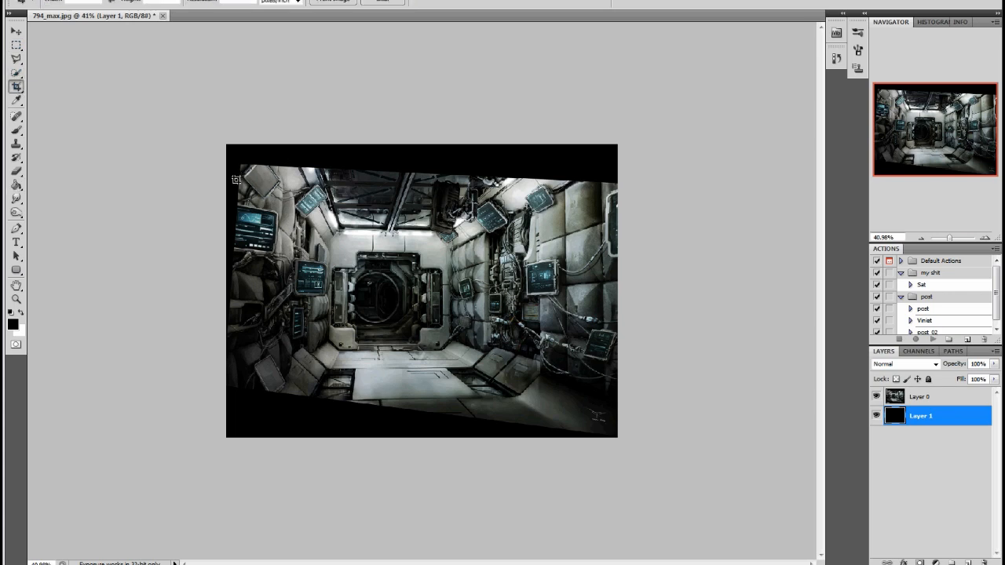
pyautogui.moveTo(226, 178); pyautogui.dragTo(617, 408)
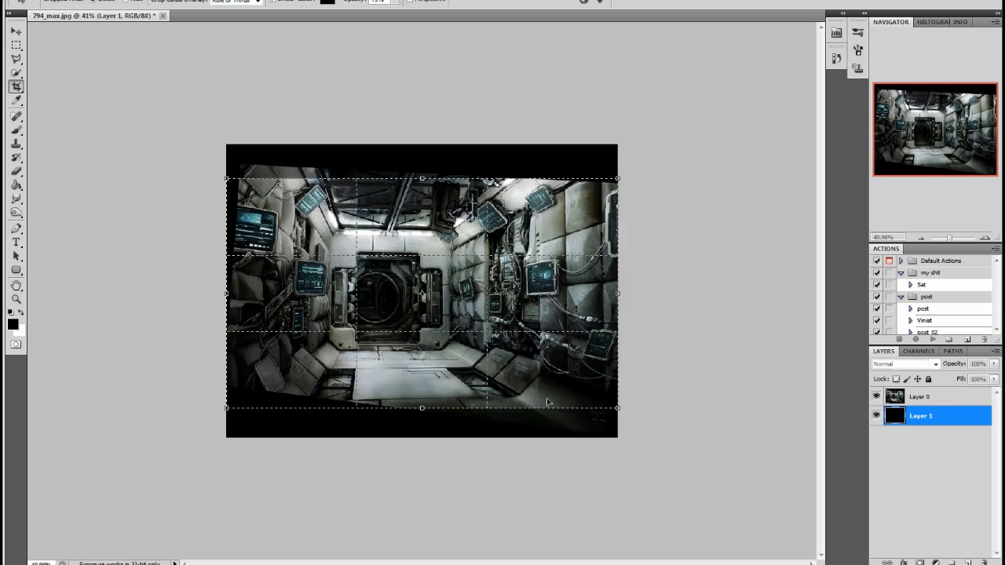
pyautogui.press('Return')
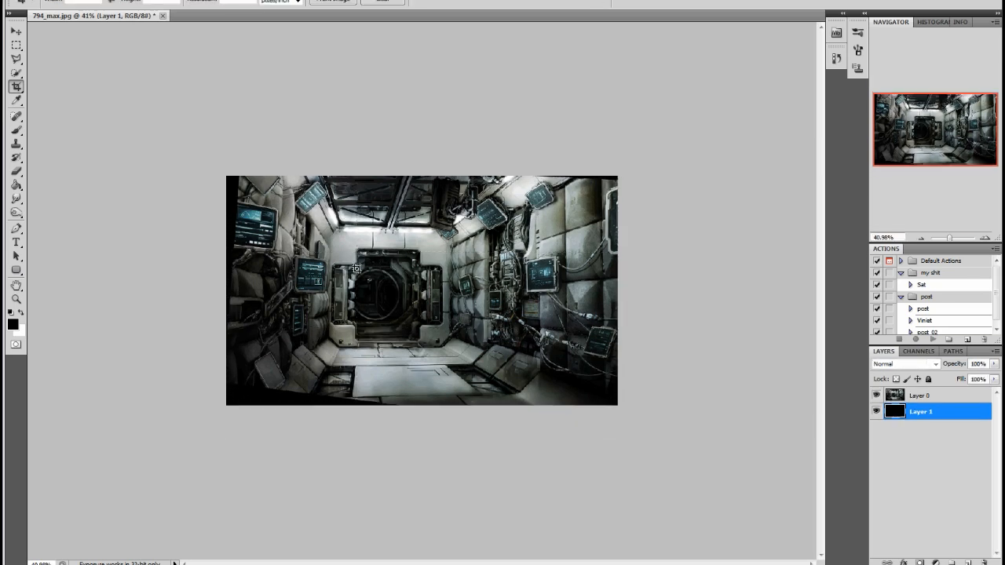
# Save a copy of the cropped image as a JPEG named 2s in the Scifi COridor folder
pyautogui.click(47, 3)
pyautogui.click(49, 162)
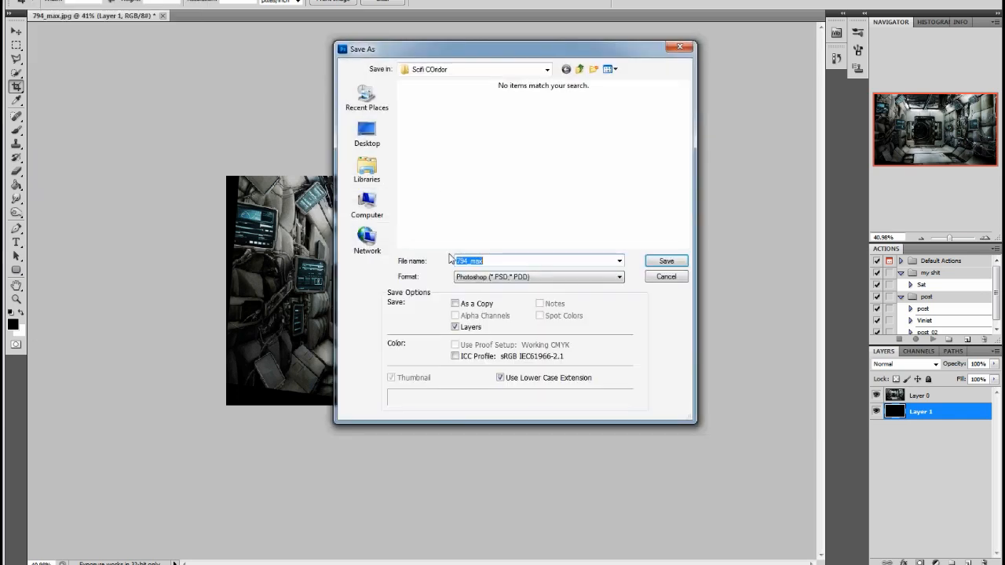
pyautogui.click(474, 278)
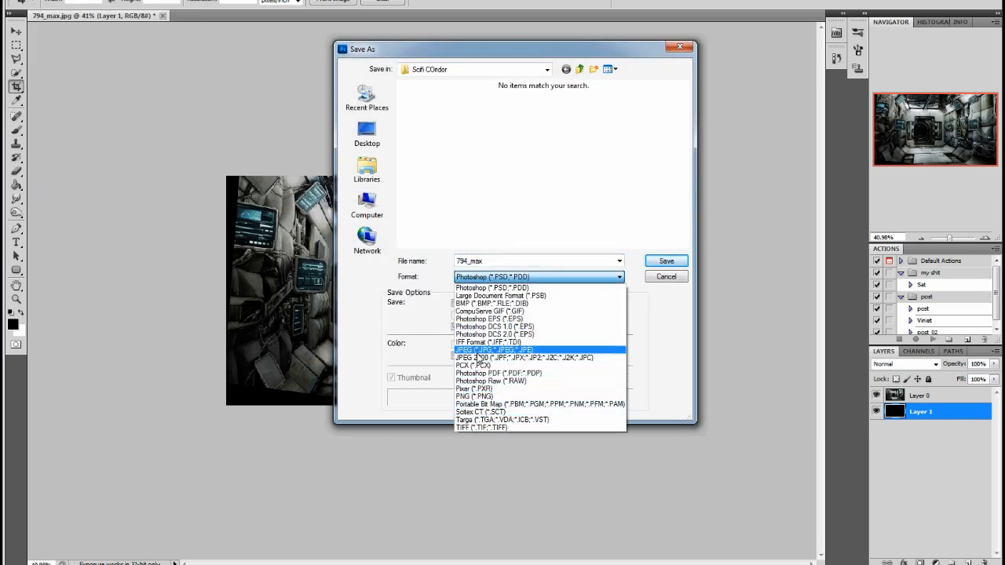
pyautogui.click(487, 353)
pyautogui.click(665, 261)
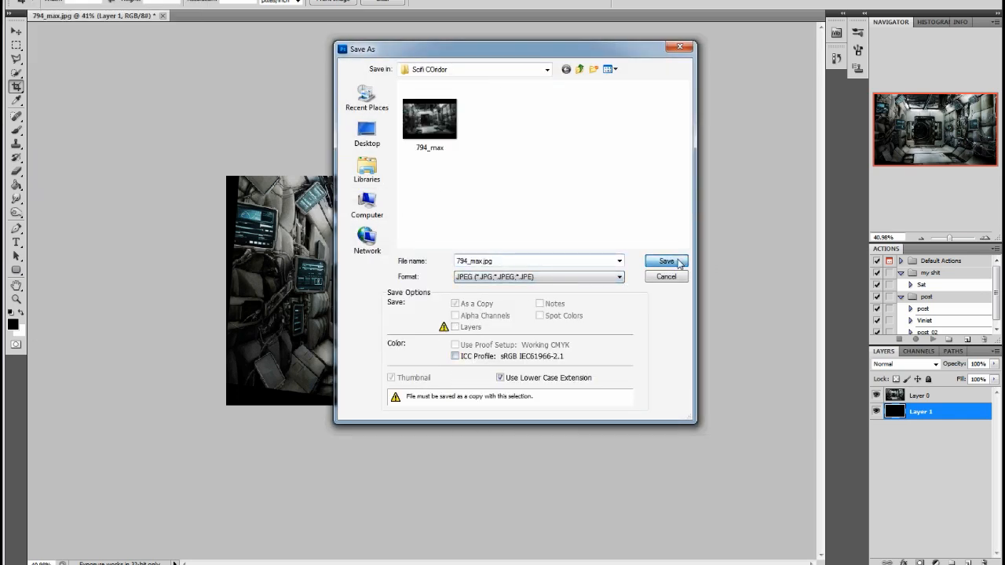
pyautogui.click(530, 201)
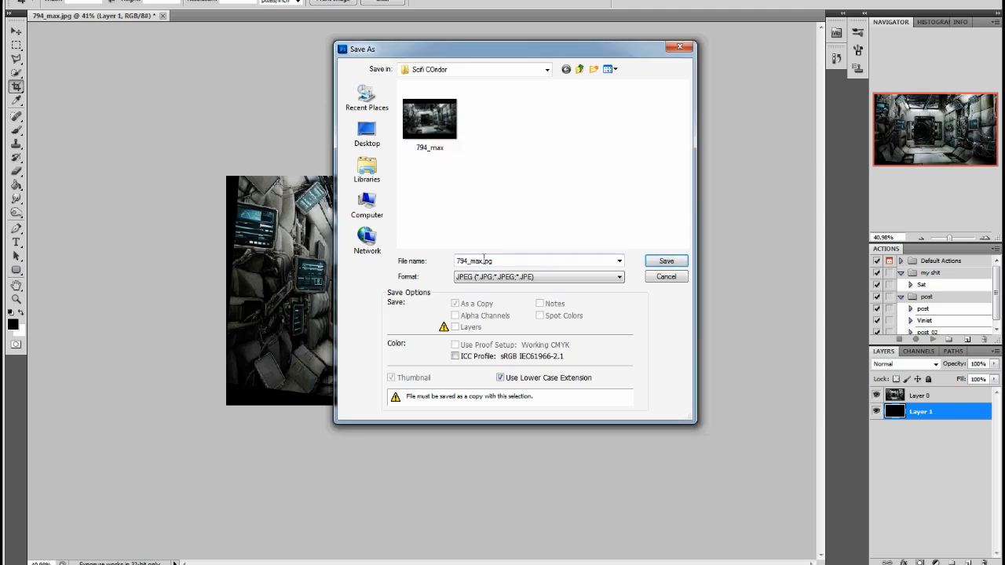
pyautogui.write('2s')
pyautogui.press('Return')
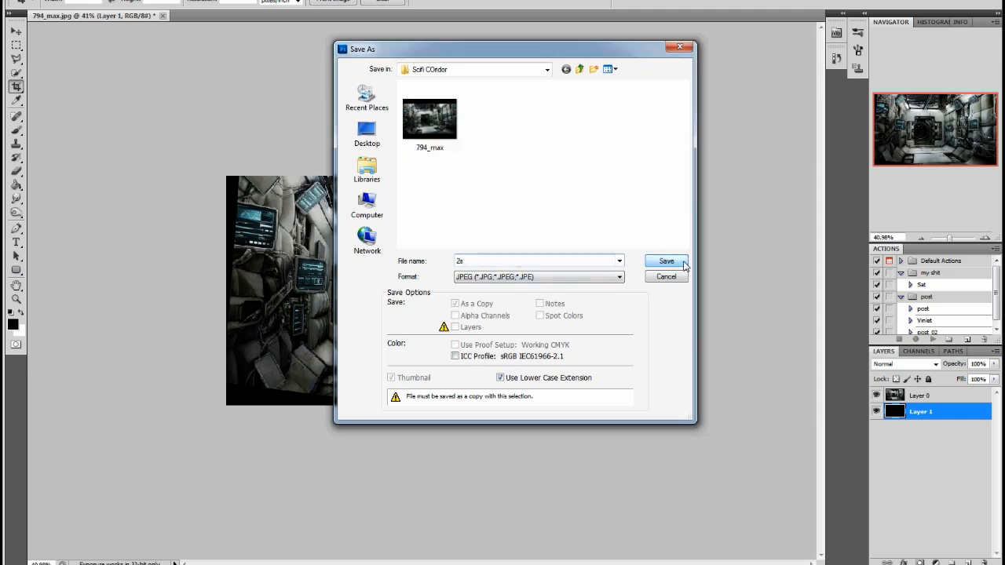
pyautogui.click(576, 137)
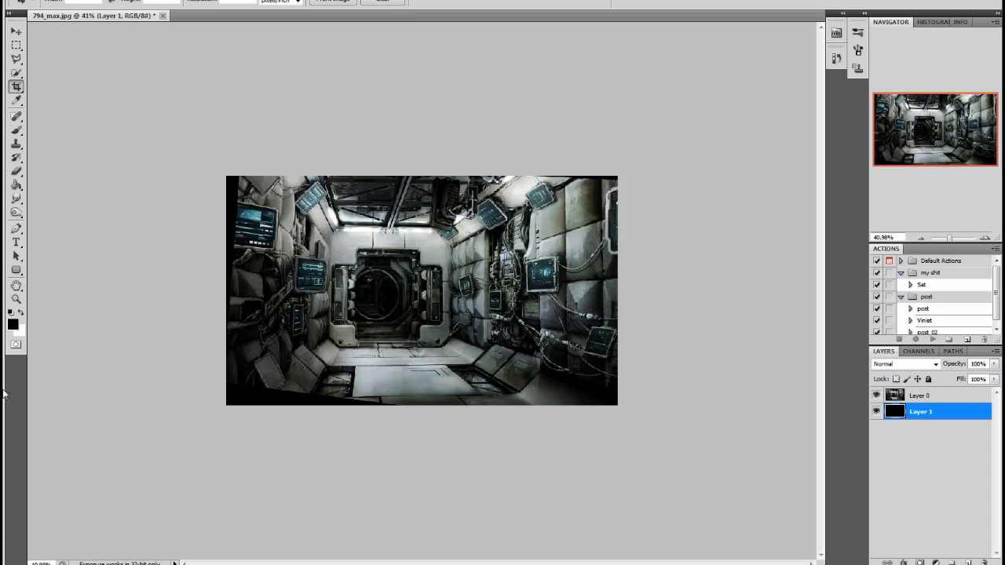
# Switch to 3ds Max and draw a plane about 290 wide and 175 long in the maximized front view
pyautogui.click(291, 503)
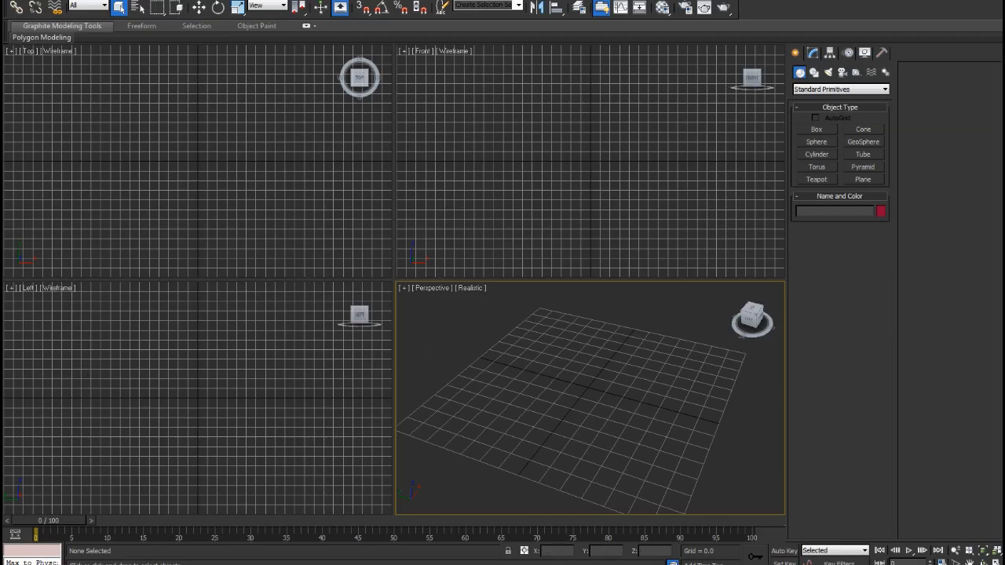
pyautogui.hotkey('alt', 'w')
pyautogui.press('f')
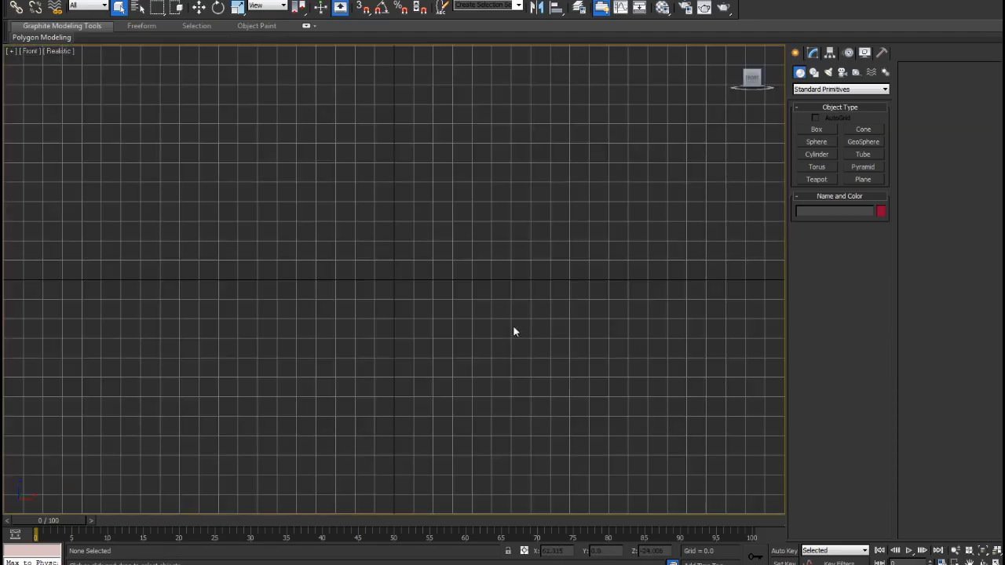
pyautogui.click(863, 180)
pyautogui.moveTo(116, 96); pyautogui.dragTo(684, 432)
pyautogui.rightClick(496, 260)
# Move the plane back along the Y axis to about 245, behind the grid in the perspective view
pyautogui.press('p')
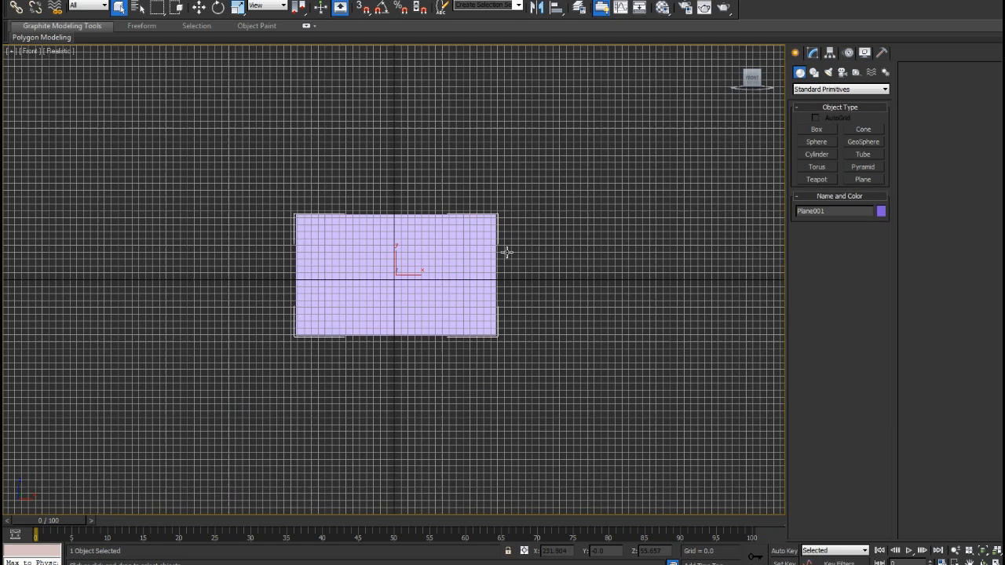
pyautogui.press('g')
pyautogui.press('z')
pyautogui.keyDown('alt'); pyautogui.moveTo(506, 252); pyautogui.dragTo(574, 285, button='middle'); pyautogui.keyUp('alt')
pyautogui.hotkey('alt', 'w')
pyautogui.scroll(-4, 511, 285)
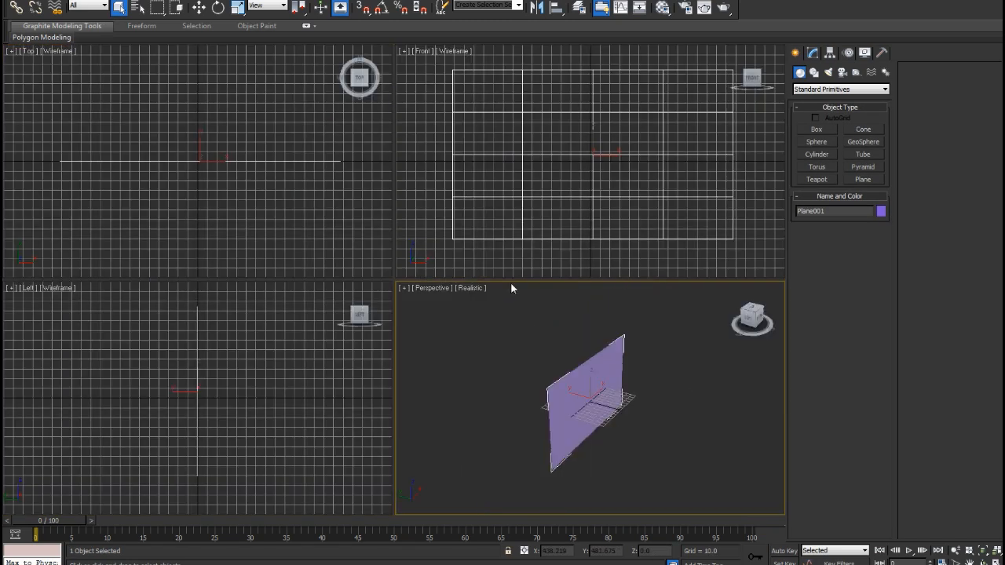
pyautogui.hotkey('alt', 'w')
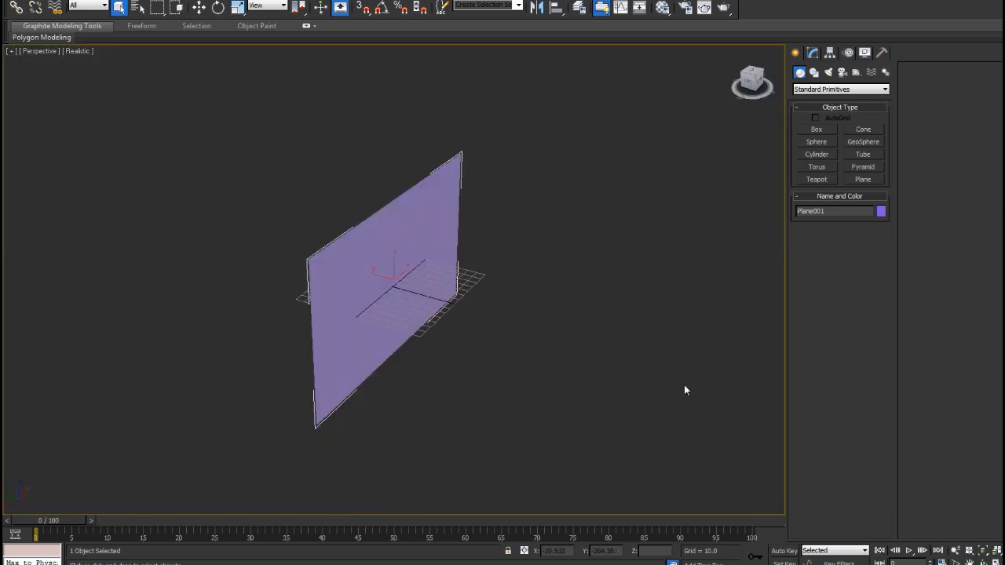
pyautogui.press('w')
pyautogui.moveTo(388, 253); pyautogui.dragTo(195, 219)
pyautogui.keyDown('alt'); pyautogui.moveTo(289, 327); pyautogui.dragTo(129, 179, button='middle'); pyautogui.keyUp('alt')
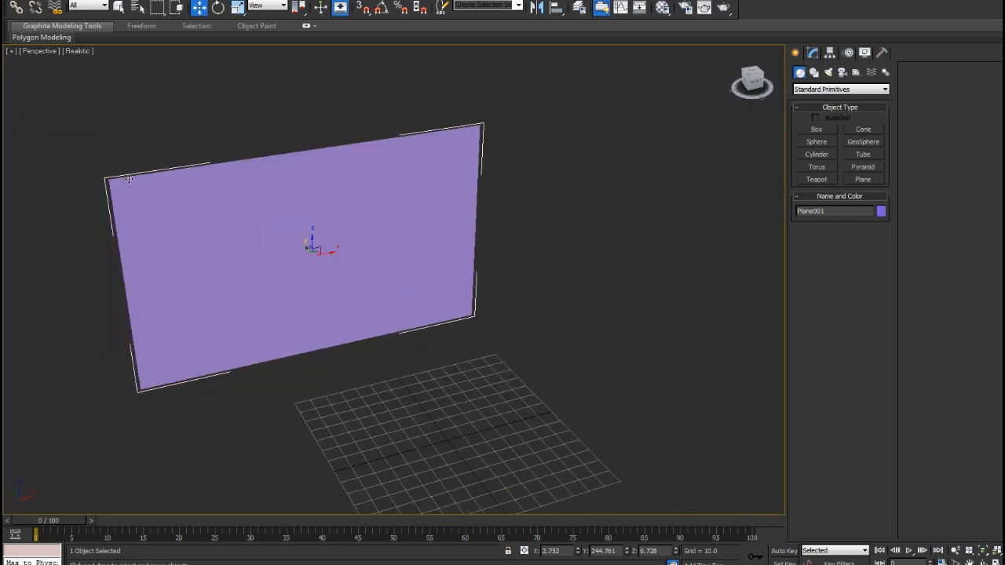
# Show edged faces in the perspective view and reduce the plane's length and width segments to 1
pyautogui.click(78, 50)
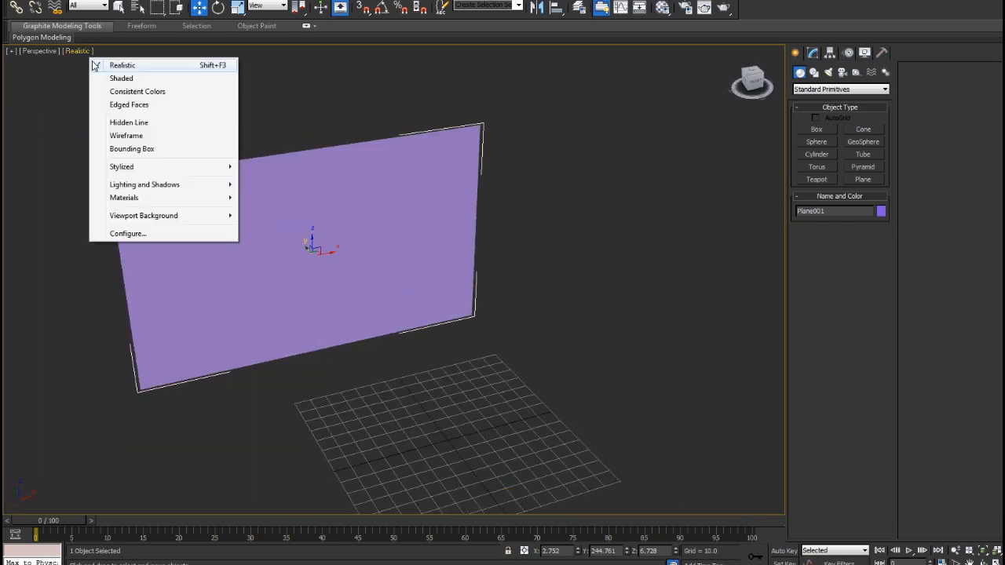
pyautogui.click(102, 103)
pyautogui.scroll(2, 481, 177)
pyautogui.click(812, 53)
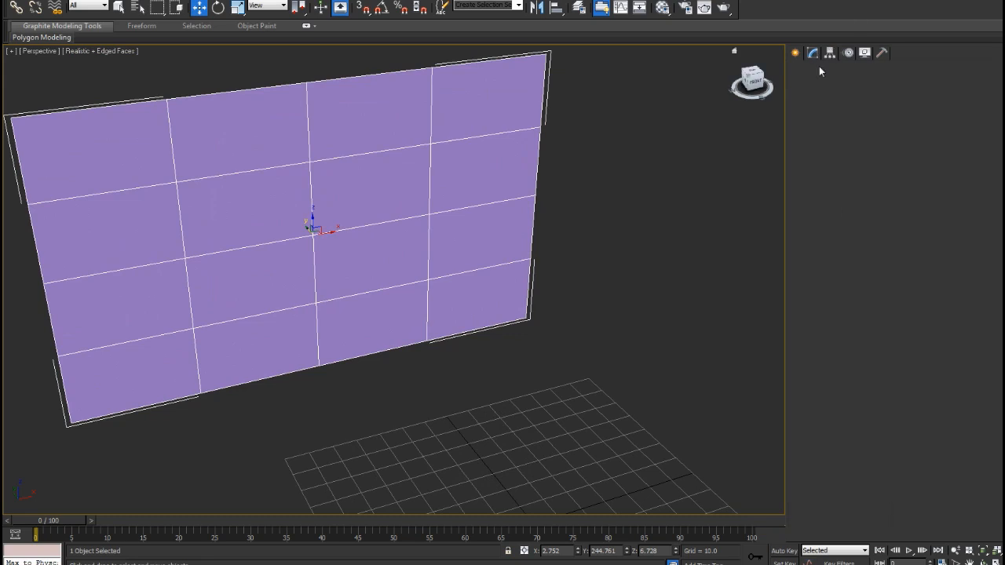
pyautogui.moveTo(878, 315); pyautogui.dragTo(878, 369)
pyautogui.click(878, 316)
# Try converting the plane to an Editable Poly and undo the conversion
pyautogui.keyDown('alt'); pyautogui.moveTo(519, 314); pyautogui.dragTo(343, 253, button='middle'); pyautogui.keyUp('alt')
pyautogui.rightClick(343, 252)
pyautogui.moveTo(408, 365)
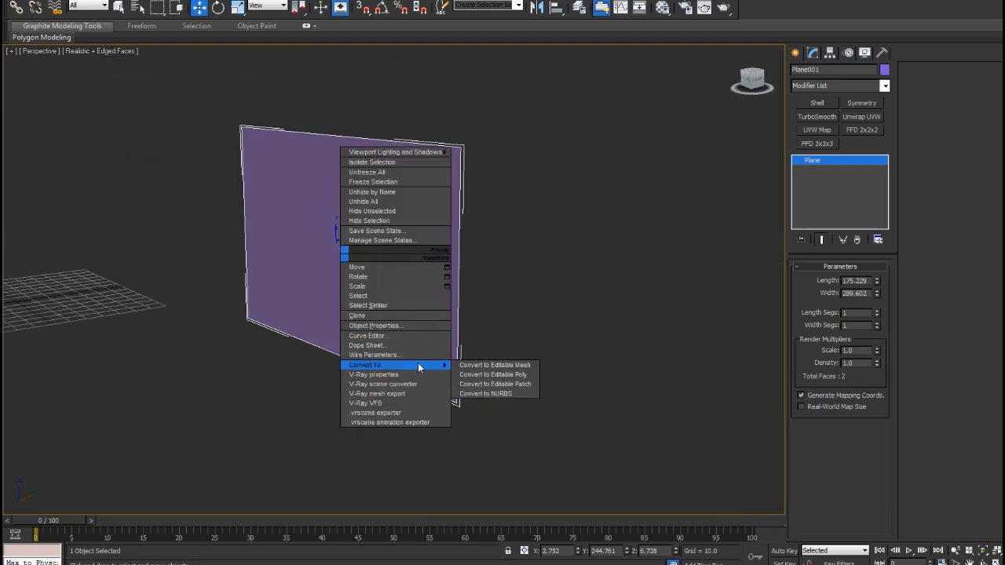
pyautogui.click(503, 376)
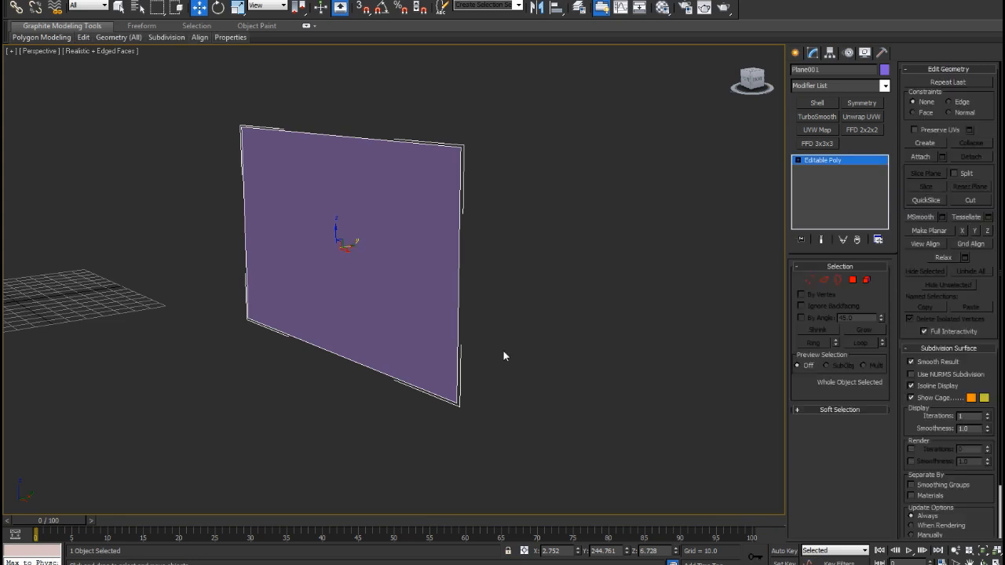
pyautogui.keyDown('alt'); pyautogui.moveTo(466, 343); pyautogui.dragTo(542, 336, button='middle'); pyautogui.keyUp('alt')
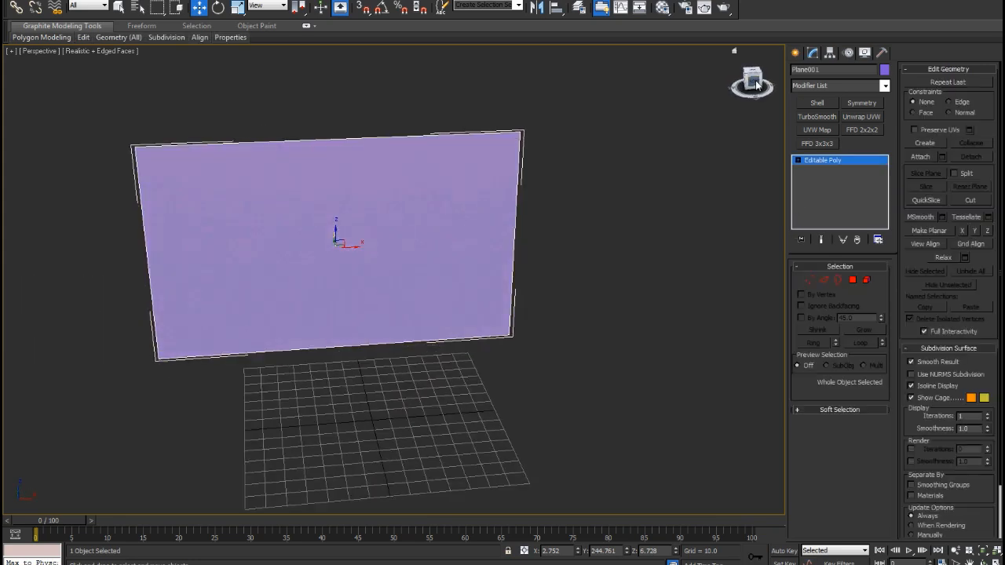
pyautogui.hotkey('ctrl', 'z')
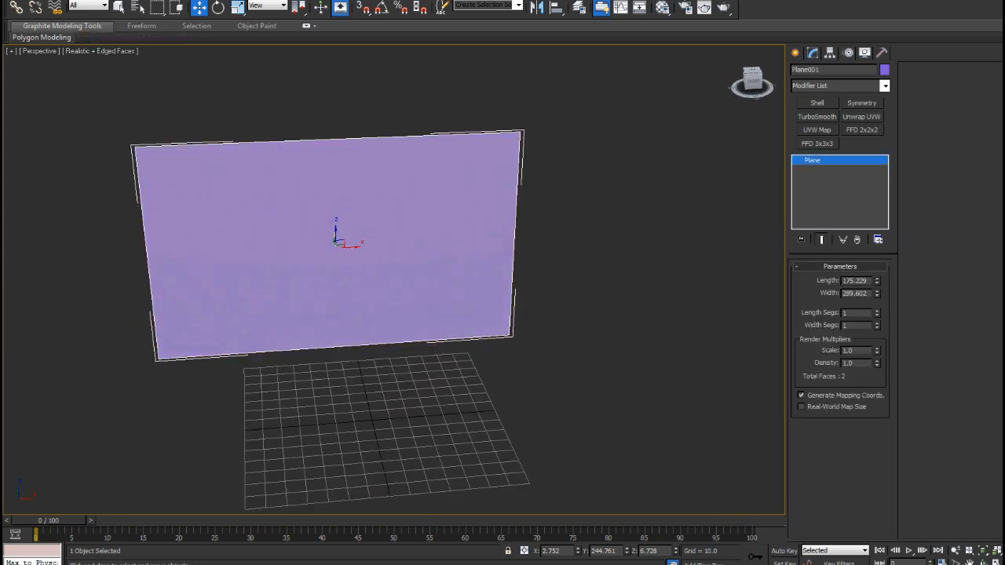
# Look up the pixel dimensions of the saved 2s image in Windows Explorer and return to 3ds Max
pyautogui.hotkey('alt', 'Tab')
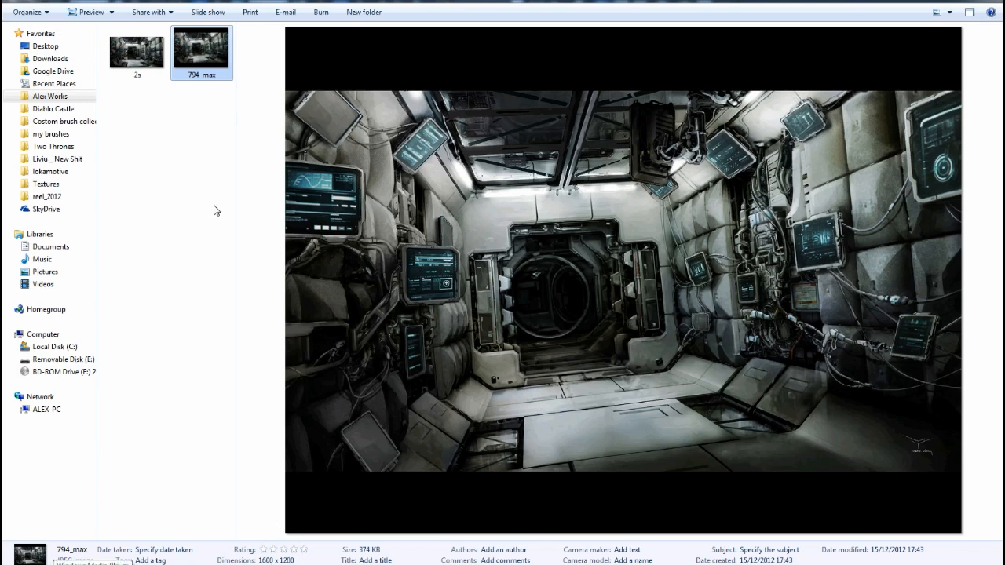
pyautogui.click(166, 56)
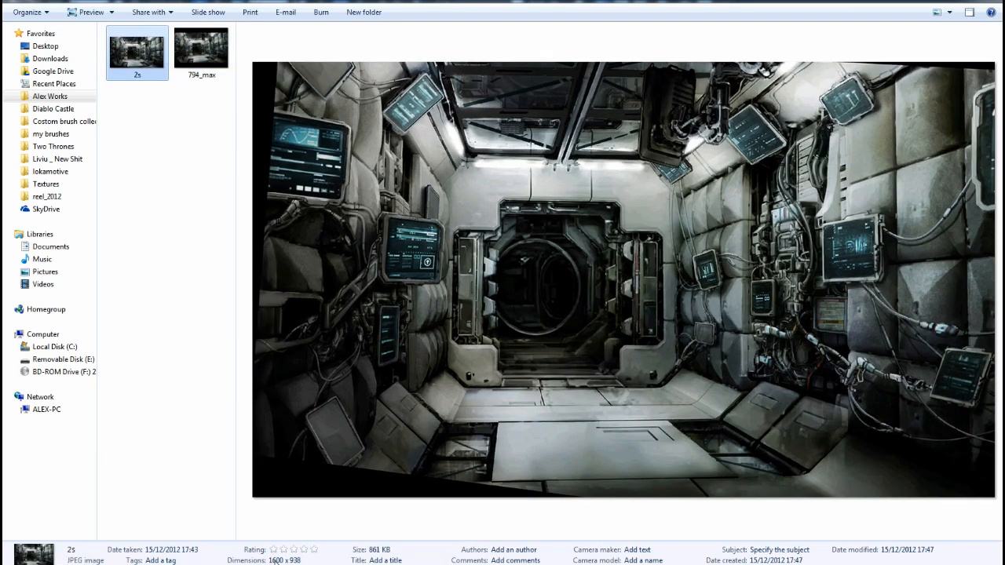
pyautogui.moveTo(276, 564)
pyautogui.click(276, 564)
# Set the plane's width to 1600 and its length to 938 to match the reference image's proportions
pyautogui.doubleClick(854, 291)
pyautogui.write('160')
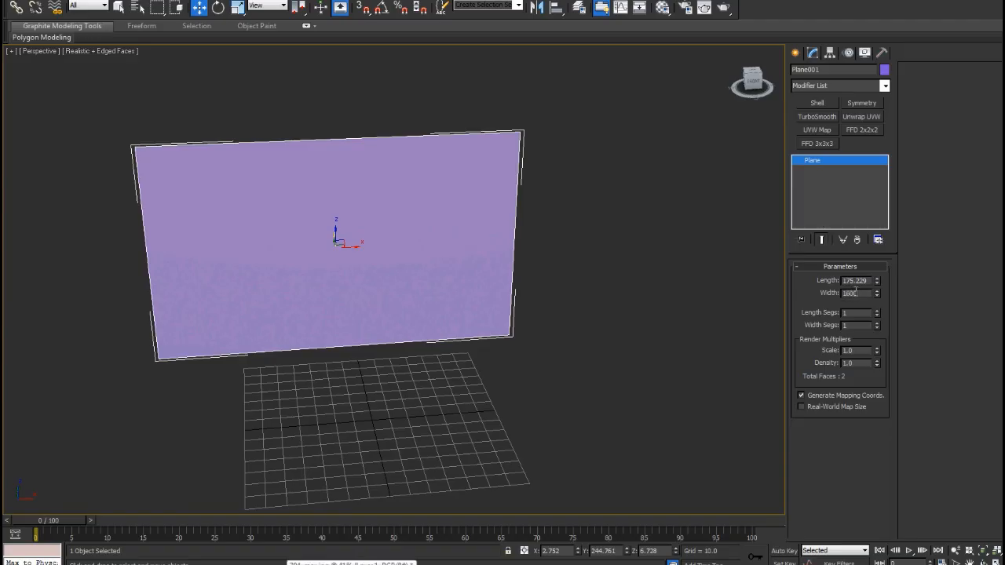
pyautogui.write('0')
pyautogui.press('Return')
pyautogui.doubleClick(854, 280)
pyautogui.write('938')
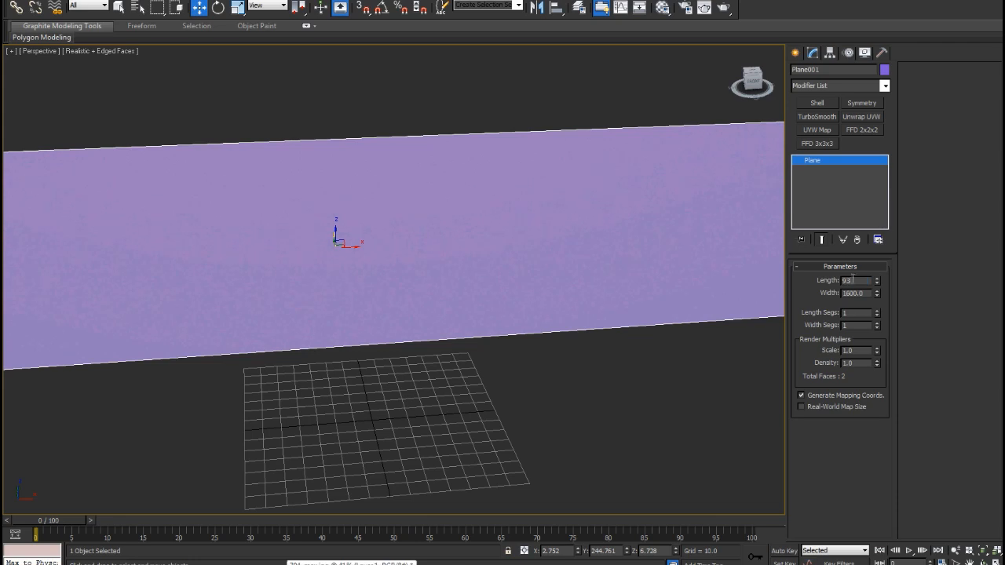
pyautogui.press('Return')
# Set the plane's X, Y and Z position coordinates to 0
pyautogui.scroll(-5, 484, 253)
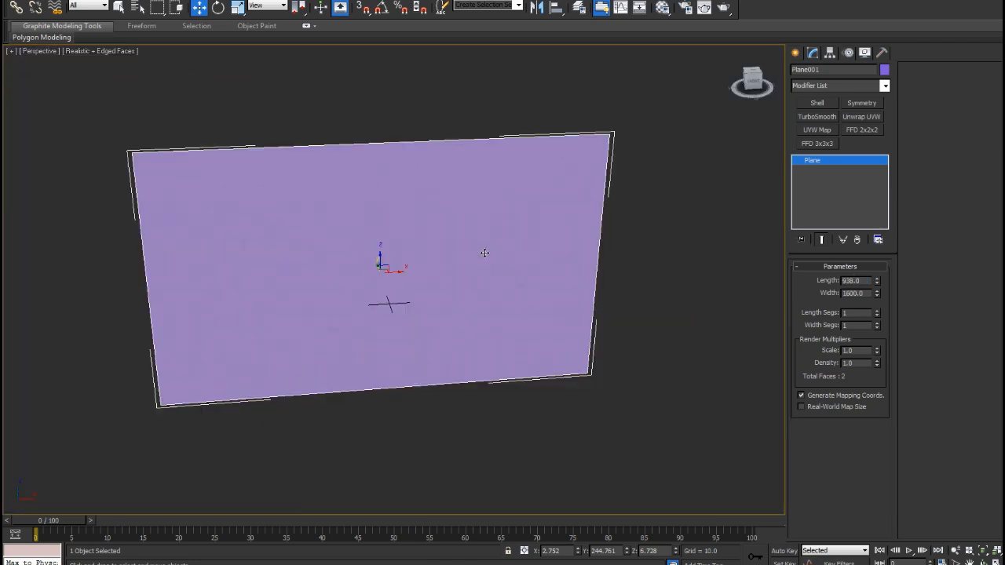
pyautogui.keyDown('alt'); pyautogui.moveTo(685, 294); pyautogui.dragTo(505, 254, button='middle'); pyautogui.keyUp('alt')
pyautogui.press('f')
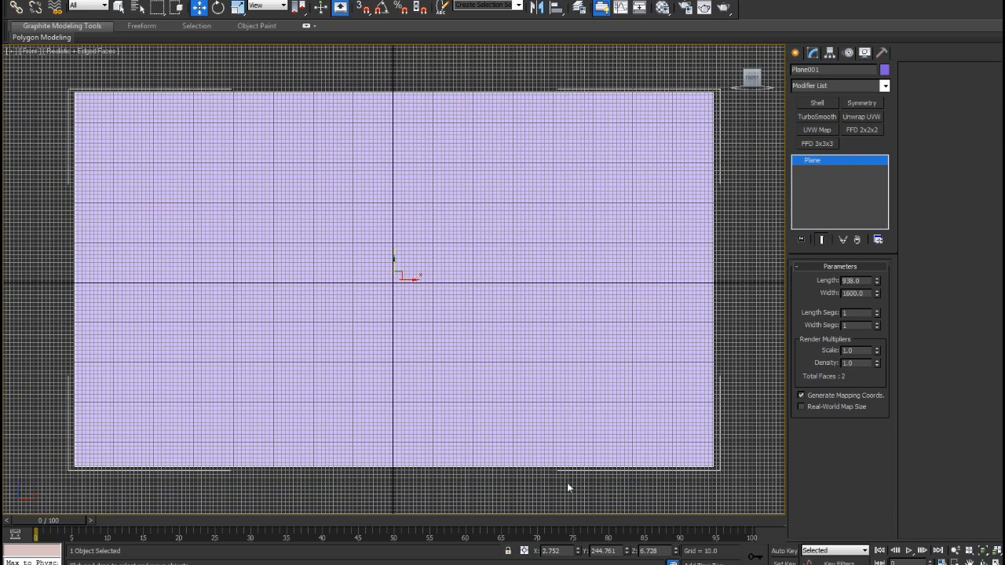
pyautogui.press('p')
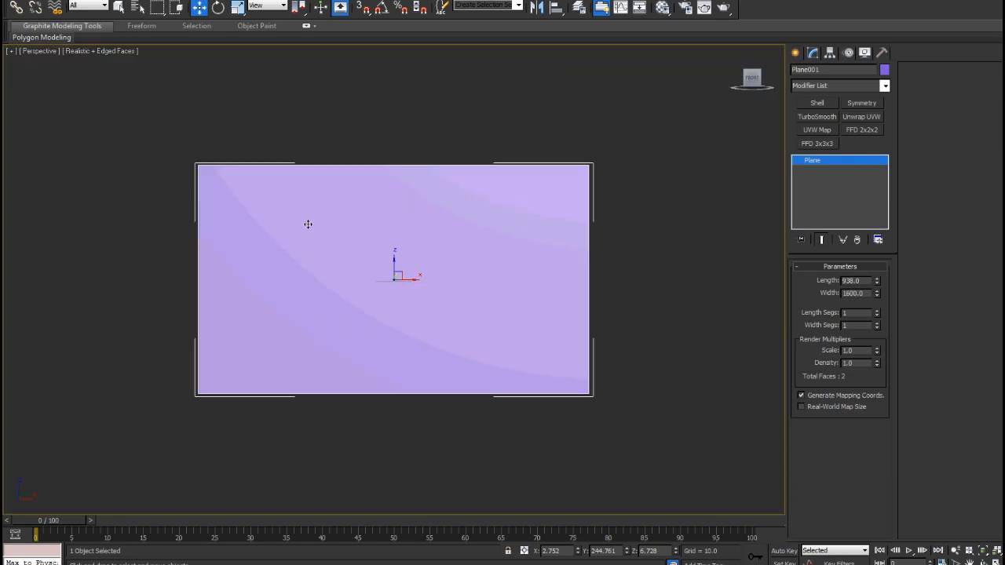
pyautogui.keyDown('alt'); pyautogui.moveTo(307, 222); pyautogui.dragTo(564, 346, button='middle'); pyautogui.keyUp('alt')
pyautogui.click(558, 548)
pyautogui.write('0')
pyautogui.press('Tab')
pyautogui.write('0')
pyautogui.press('Tab')
pyautogui.write('0')
pyautogui.press('Tab')
# Scale the plane down to about 49% in its X and Y directions
pyautogui.keyDown('alt'); pyautogui.moveTo(480, 409); pyautogui.dragTo(496, 214, button='middle'); pyautogui.keyUp('alt')
pyautogui.scroll(3, 407, 314)
pyautogui.keyDown('alt'); pyautogui.moveTo(332, 337); pyautogui.dragTo(323, 358, button='middle'); pyautogui.keyUp('alt')
pyautogui.scroll(-3, 326, 305)
pyautogui.scroll(3, 325, 305)
pyautogui.keyDown('alt'); pyautogui.moveTo(352, 213); pyautogui.dragTo(455, 291, button='middle'); pyautogui.keyUp('alt')
pyautogui.press('r')
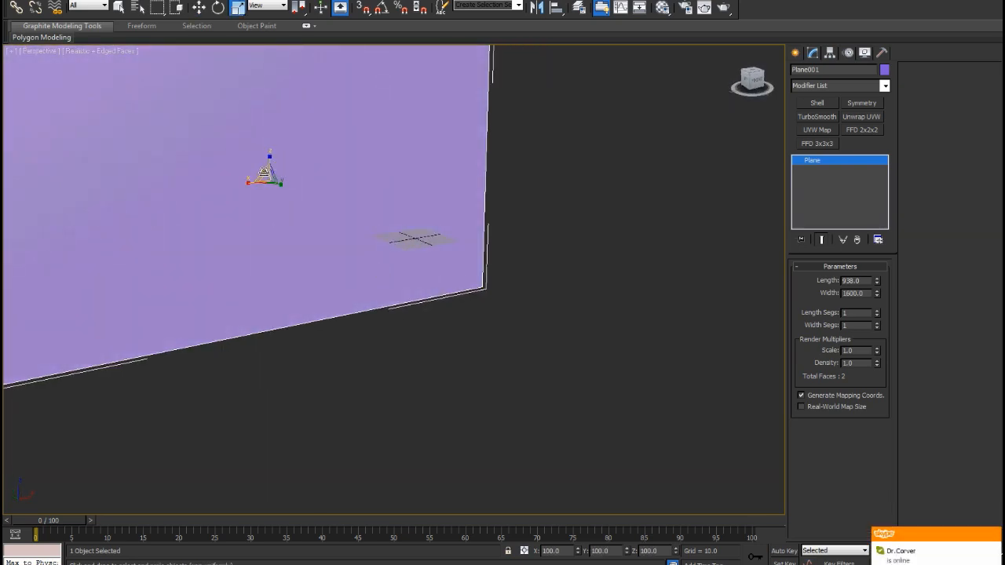
pyautogui.scroll(-5, 270, 171)
pyautogui.moveTo(295, 206); pyautogui.dragTo(302, 217)
pyautogui.keyDown('alt'); pyautogui.moveTo(305, 218); pyautogui.dragTo(323, 232, button='middle'); pyautogui.keyUp('alt')
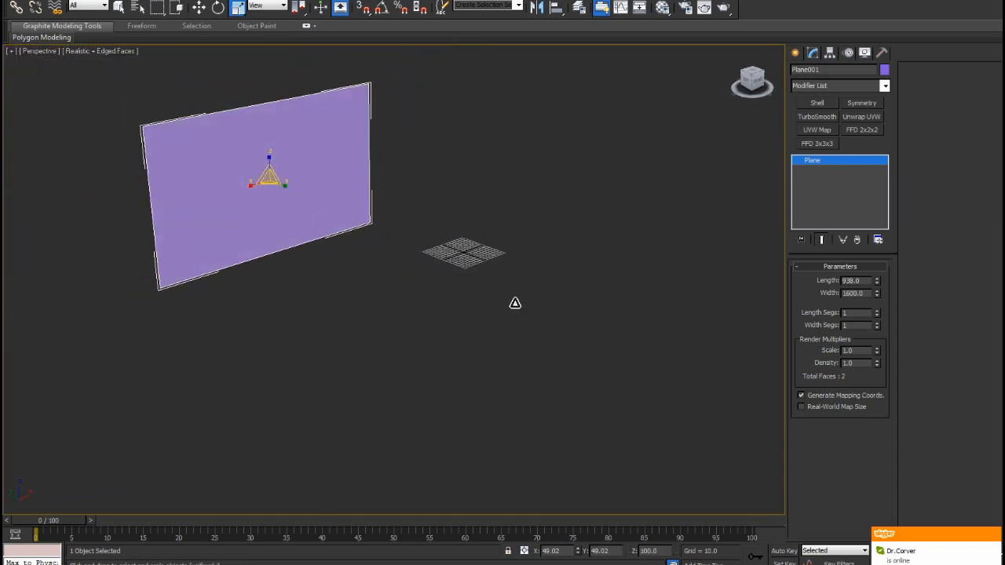
# Convert the resized plane to an Editable Poly
pyautogui.keyDown('alt'); pyautogui.moveTo(706, 299); pyautogui.dragTo(219, 177, button='middle'); pyautogui.keyUp('alt')
pyautogui.rightClick(219, 177)
pyautogui.moveTo(269, 258)
pyautogui.click(367, 297)
pyautogui.moveTo(332, 280)
pyautogui.keyDown('alt'); pyautogui.mouseDown(button='middle')
pyautogui.moveTo(287, 264)
pyautogui.moveTo(345, 291)
pyautogui.mouseUp(button='middle'); pyautogui.keyUp('alt')
# Load 2s.jpg from the Scifi COridor folder as a Bitmap in the diffuse slot of the 01 - Default material
pyautogui.click(661, 8)
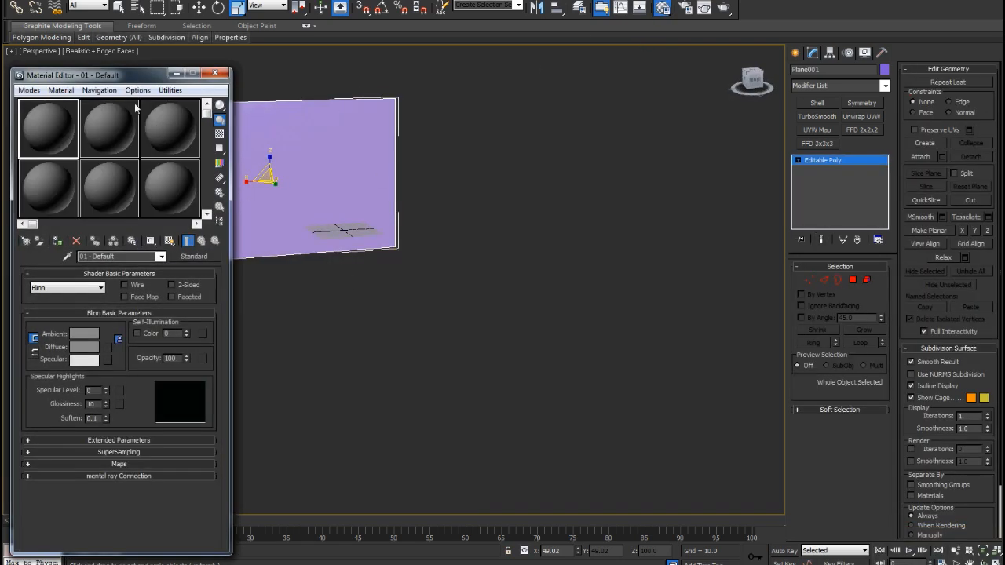
pyautogui.moveTo(133, 78); pyautogui.dragTo(726, 32)
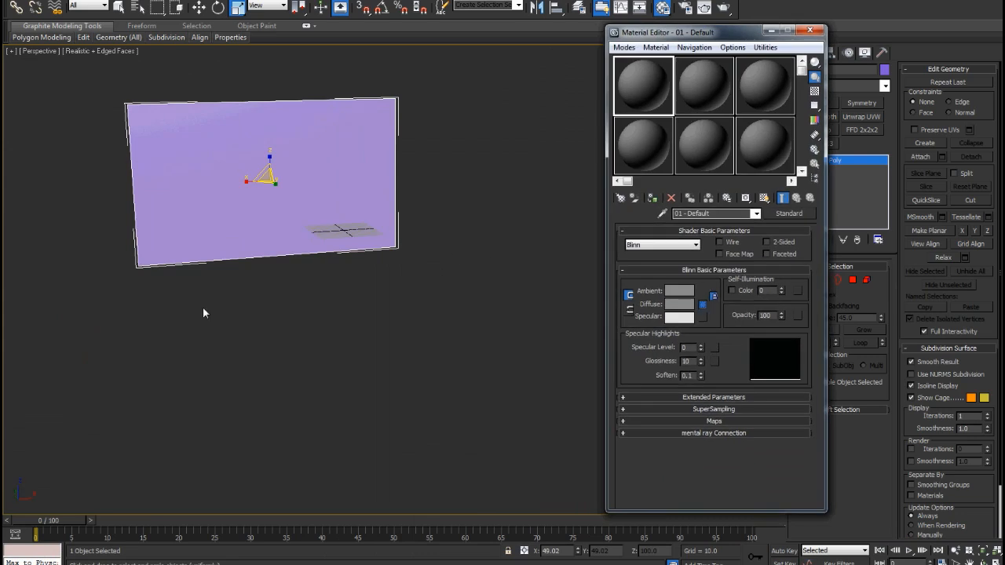
pyautogui.doubleClick(402, 139)
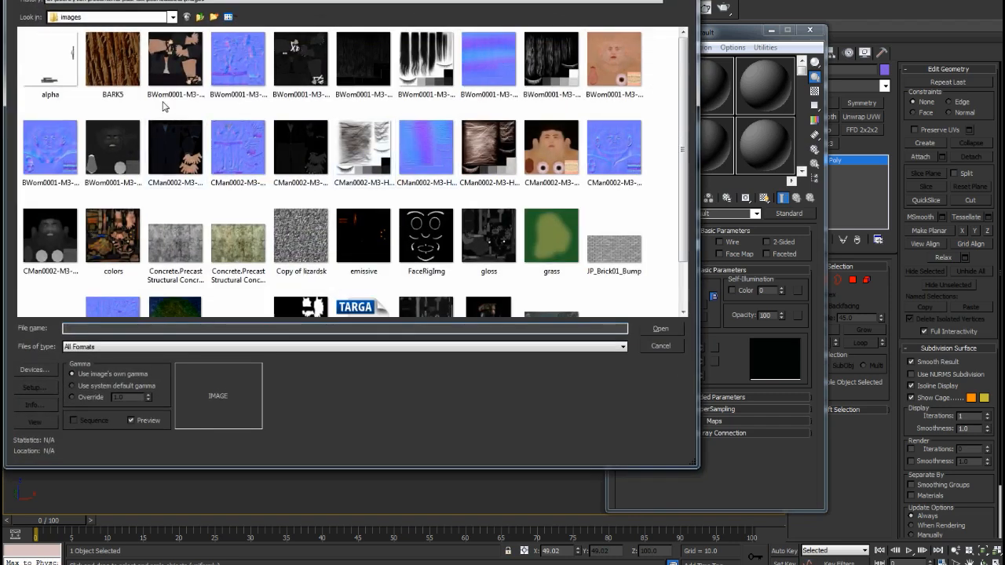
pyautogui.click(171, 17)
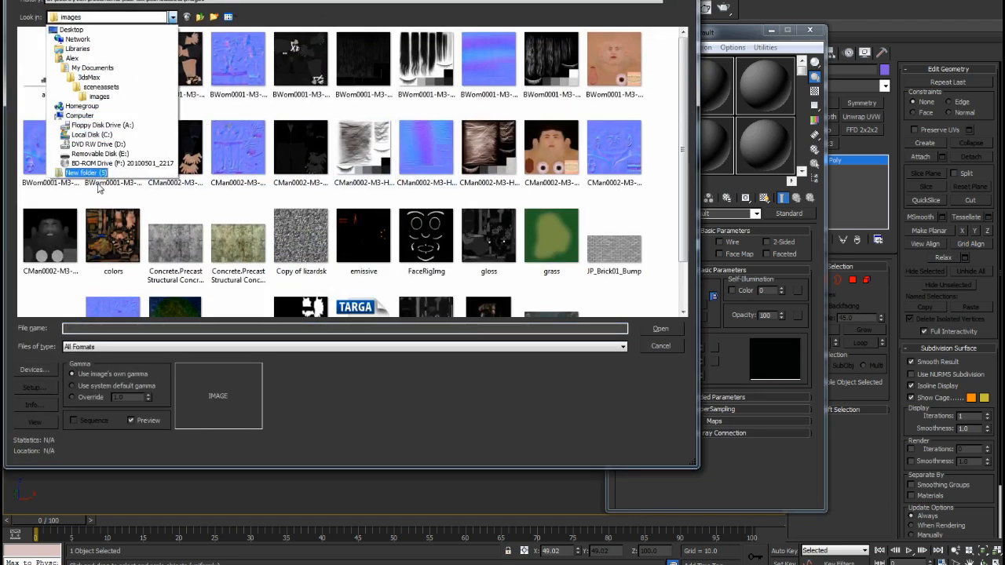
pyautogui.click(73, 60)
pyautogui.doubleClick(44, 51)
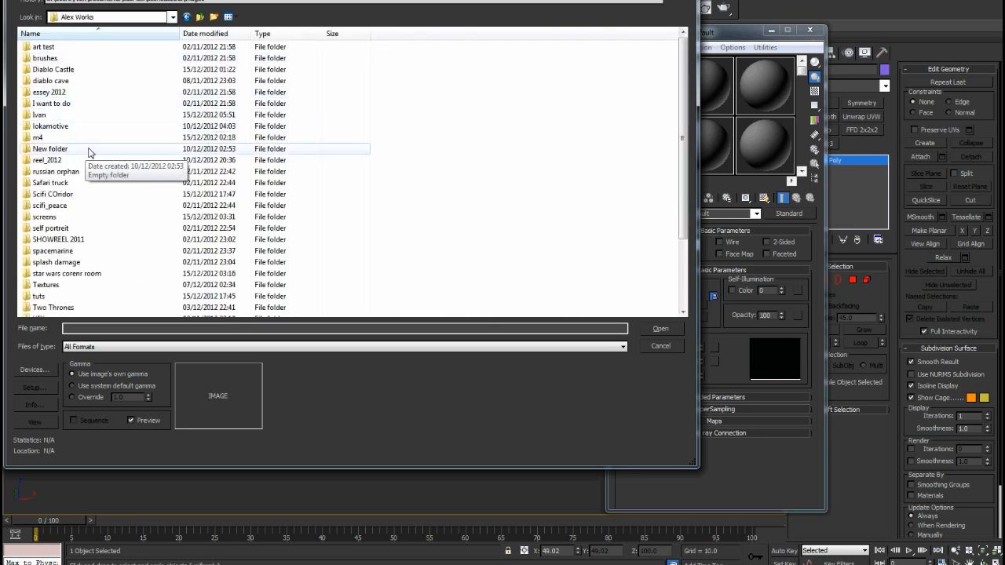
pyautogui.doubleClick(69, 207)
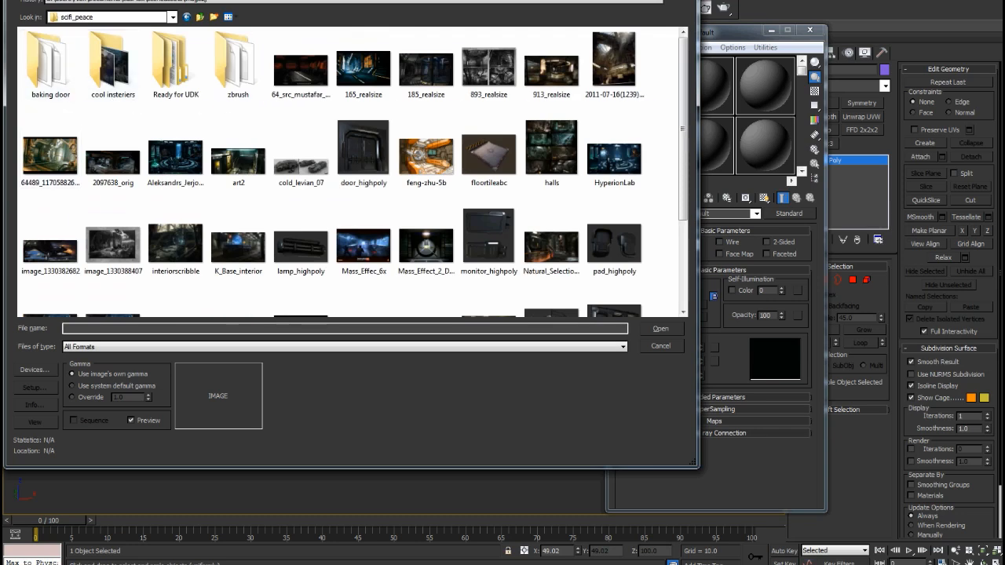
pyautogui.click(198, 18)
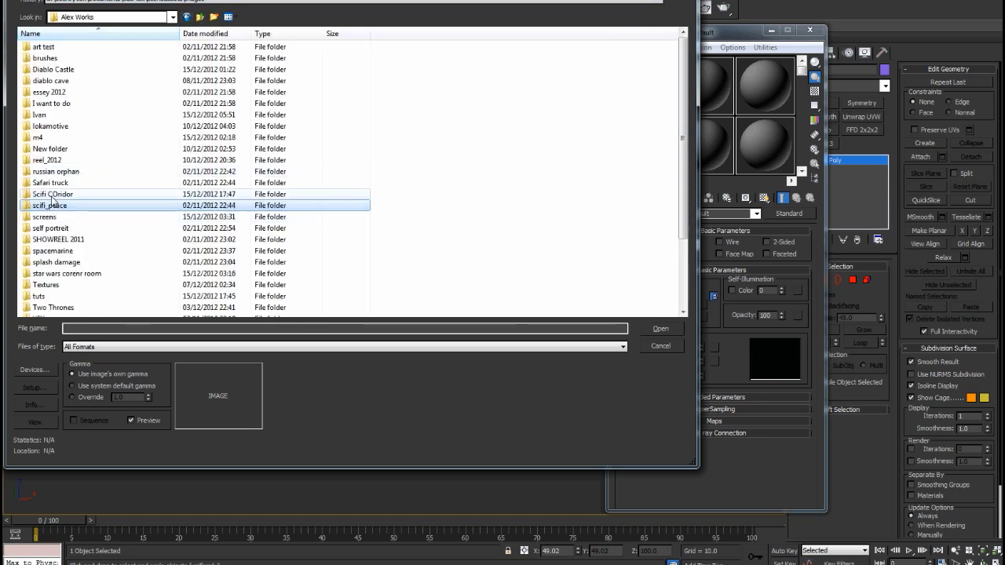
pyautogui.doubleClick(55, 201)
pyautogui.doubleClick(51, 69)
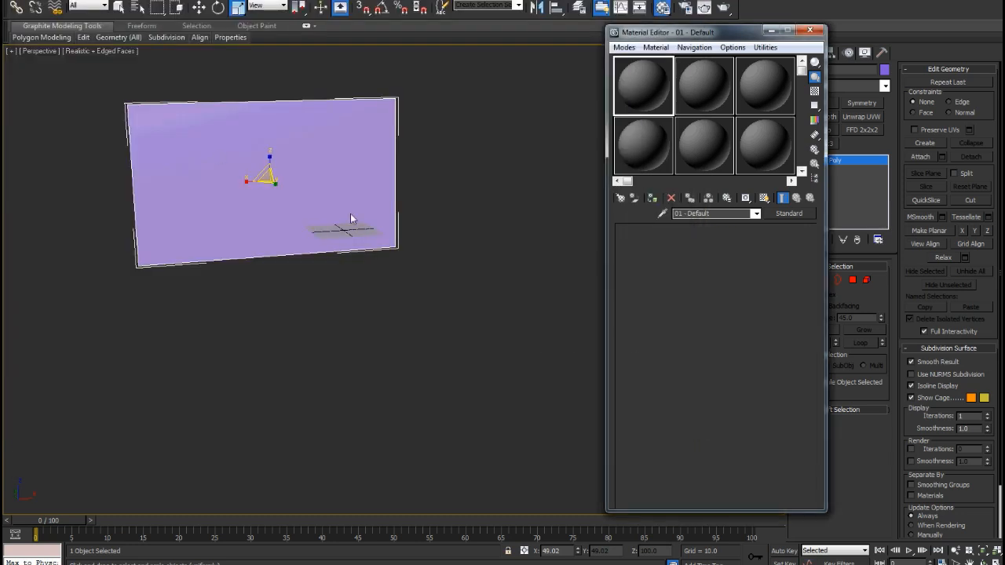
# Assign the 01 - Default material to the plane, display its texture in the viewport and close the Material Editor
pyautogui.moveTo(644, 110); pyautogui.dragTo(371, 155)
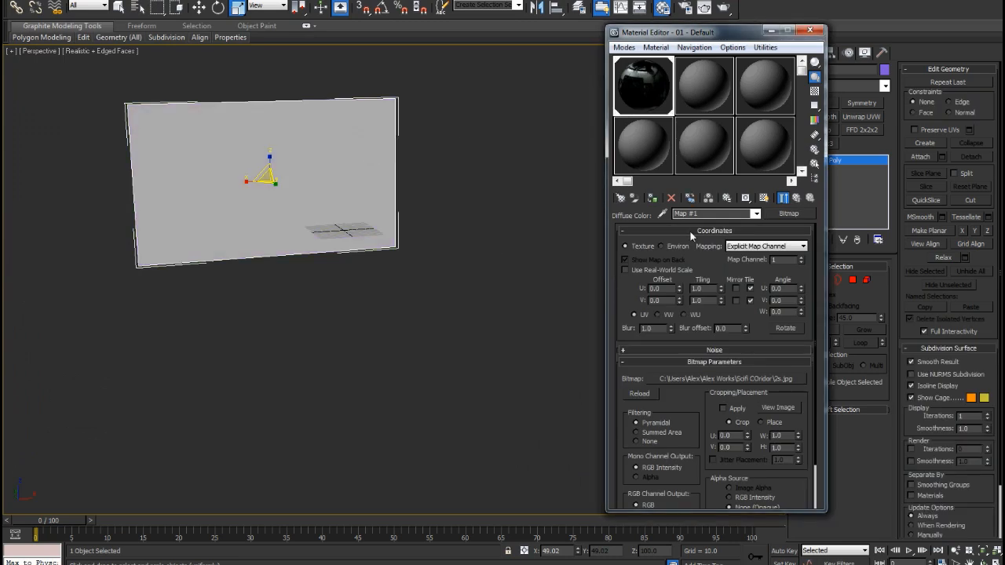
pyautogui.click(796, 197)
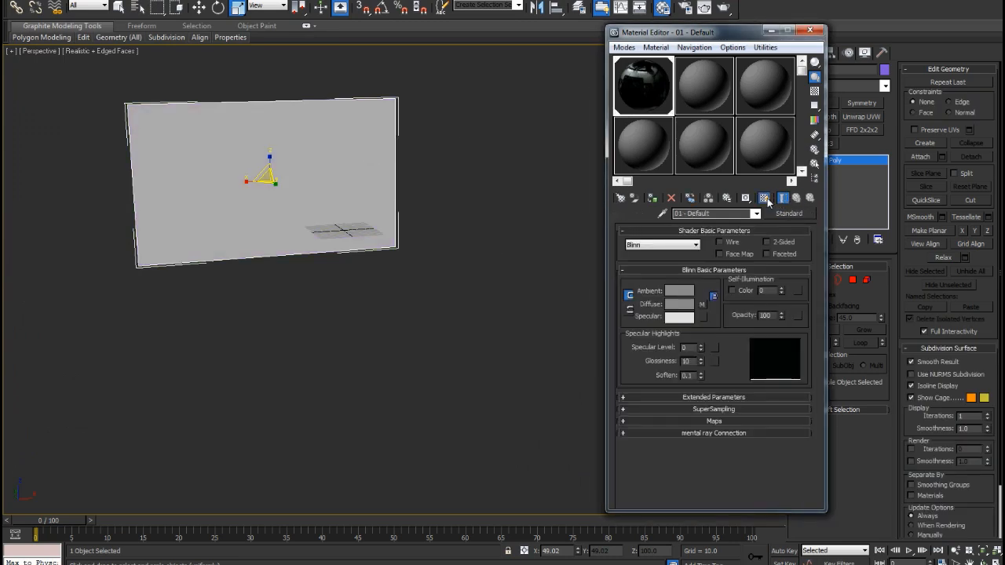
pyautogui.moveTo(399, 238)
pyautogui.keyDown('alt'); pyautogui.mouseDown(button='middle')
pyautogui.moveTo(346, 261)
pyautogui.moveTo(401, 253)
pyautogui.mouseUp(button='middle'); pyautogui.keyUp('alt')
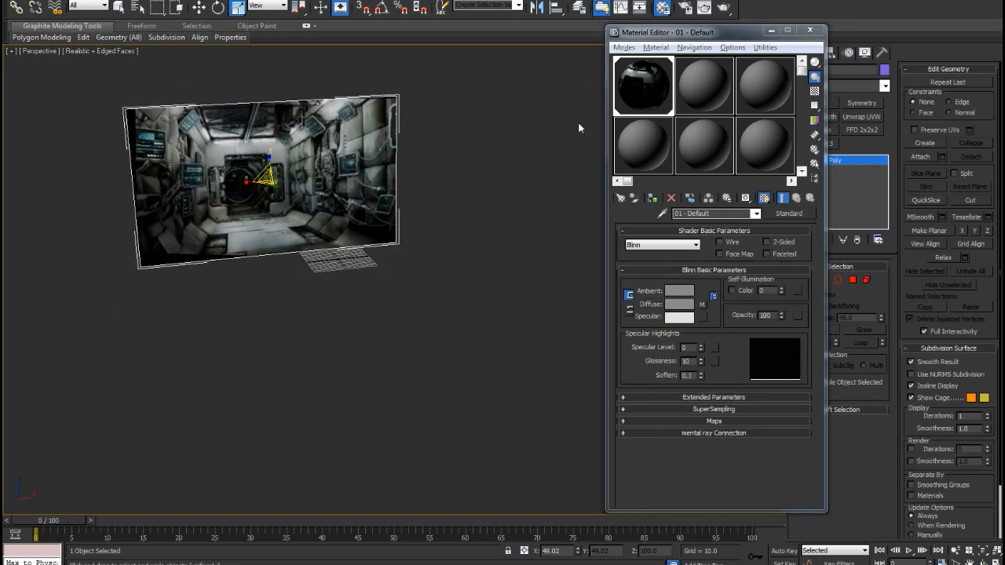
pyautogui.click(812, 30)
# Turn off Show Frozen in Gray in the textured reference plane's object properties
pyautogui.moveTo(446, 217); pyautogui.dragTo(534, 295, button='middle')
pyautogui.scroll(5, 561, 298)
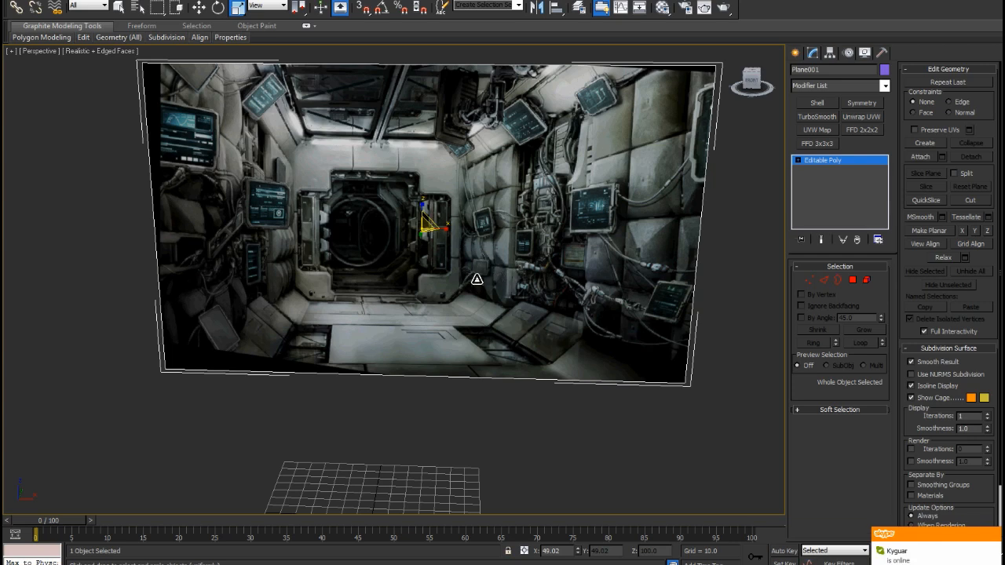
pyautogui.scroll(-3, 441, 291)
pyautogui.keyDown('alt'); pyautogui.moveTo(463, 321); pyautogui.dragTo(451, 280, button='middle'); pyautogui.keyUp('alt')
pyautogui.rightClick(450, 279)
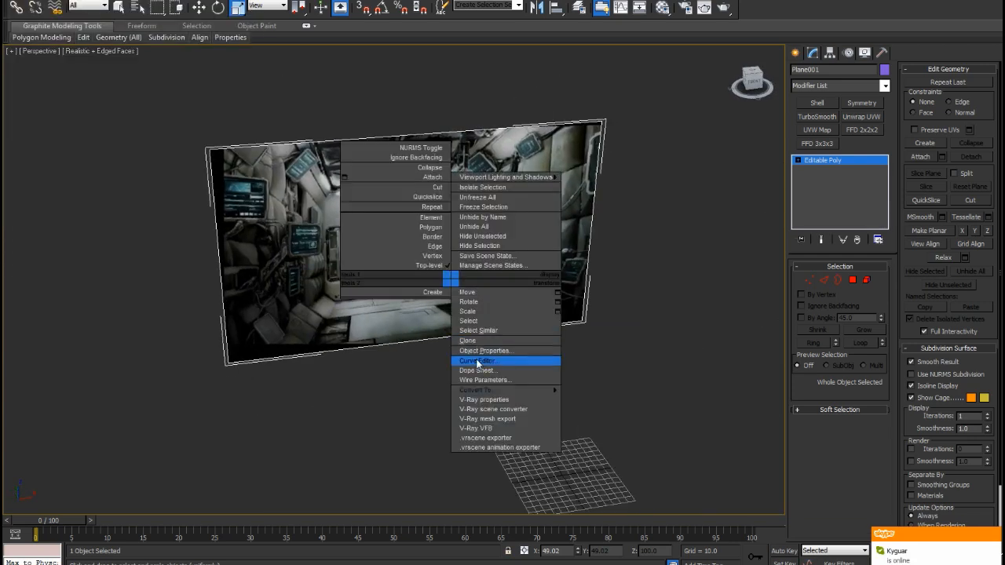
pyautogui.click(484, 350)
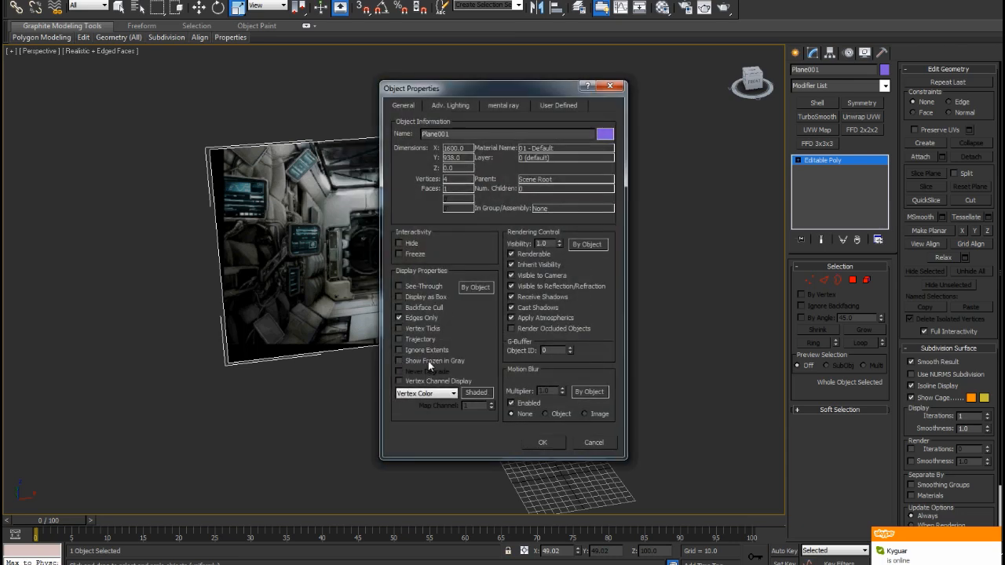
pyautogui.click(549, 442)
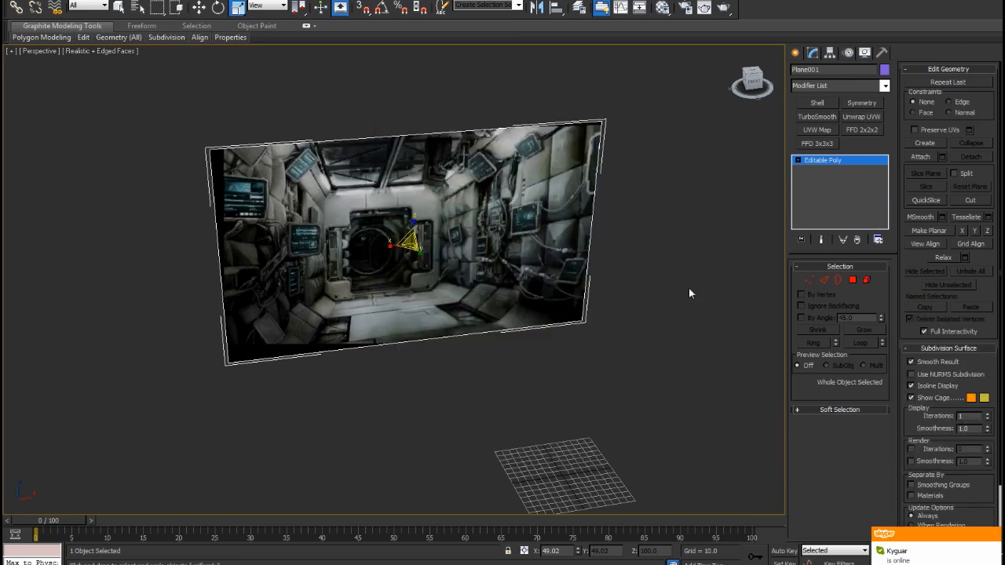
# Create a new layer containing the selected reference plane and name it Reference
pyautogui.click(579, 8)
pyautogui.click(548, 231)
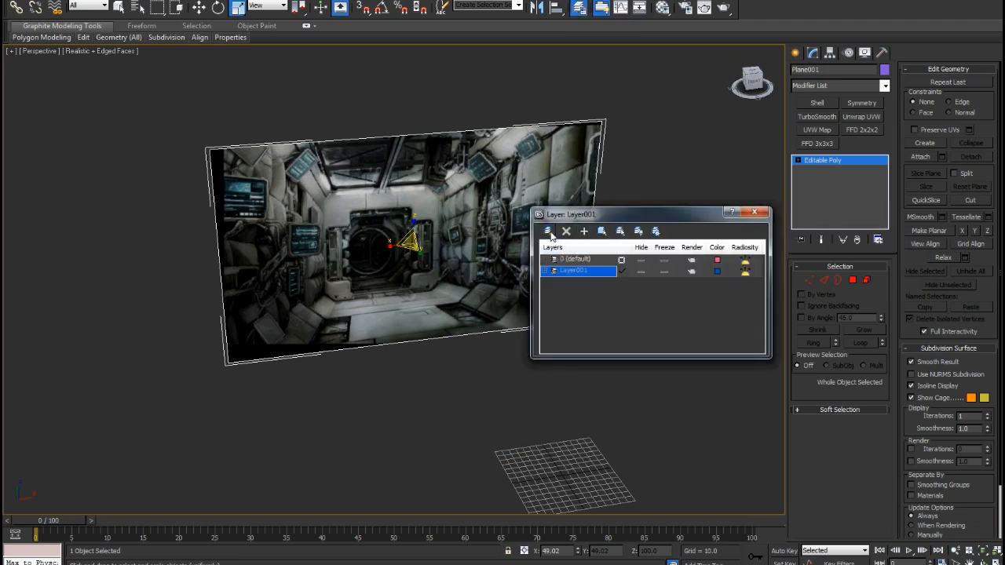
pyautogui.click(568, 271)
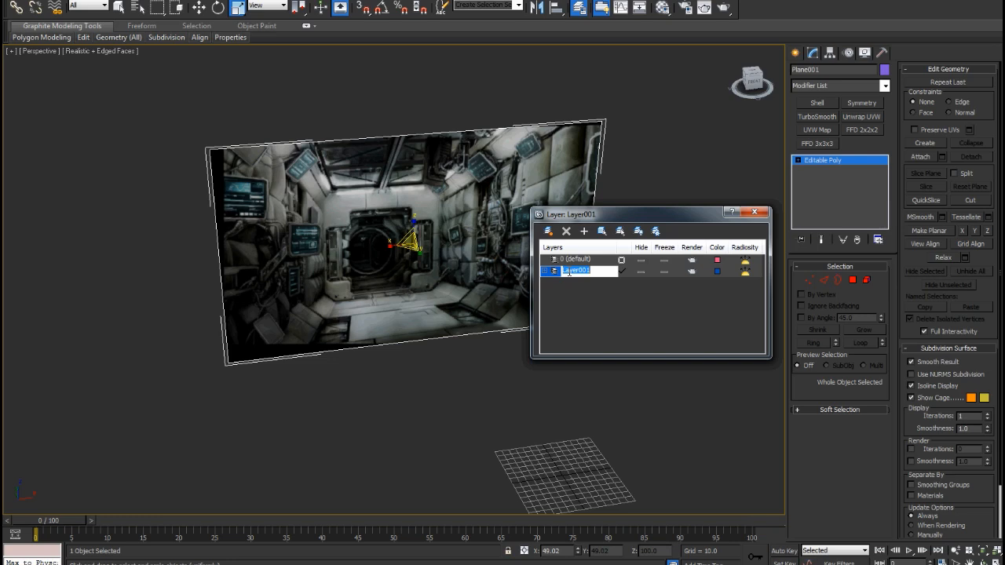
pyautogui.write('Reference')
pyautogui.press('Return')
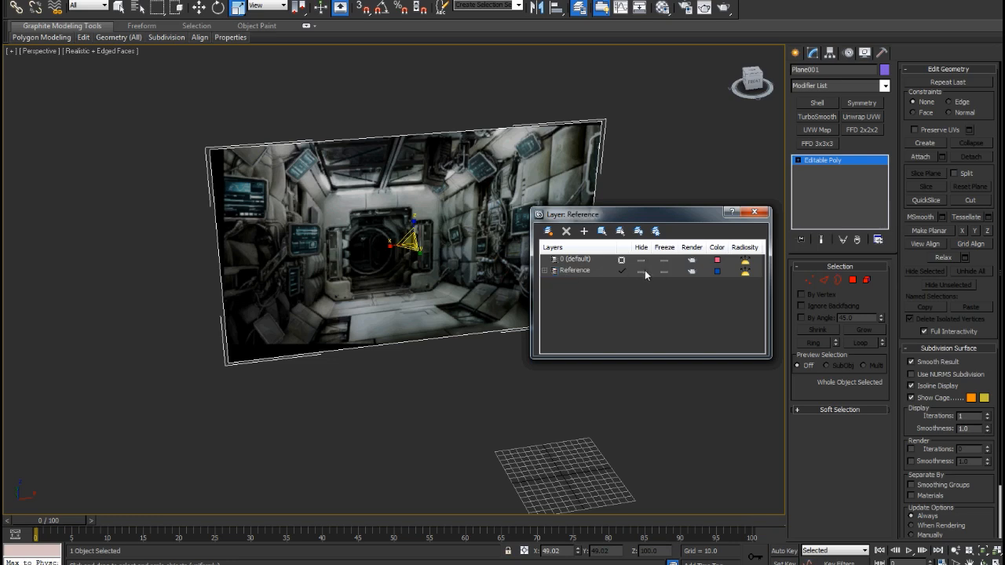
# Freeze the Reference layer, then hide and unhide it to test its visibility
pyautogui.click(664, 271)
pyautogui.keyDown('alt'); pyautogui.moveTo(259, 202); pyautogui.dragTo(736, 237, button='middle'); pyautogui.keyUp('alt')
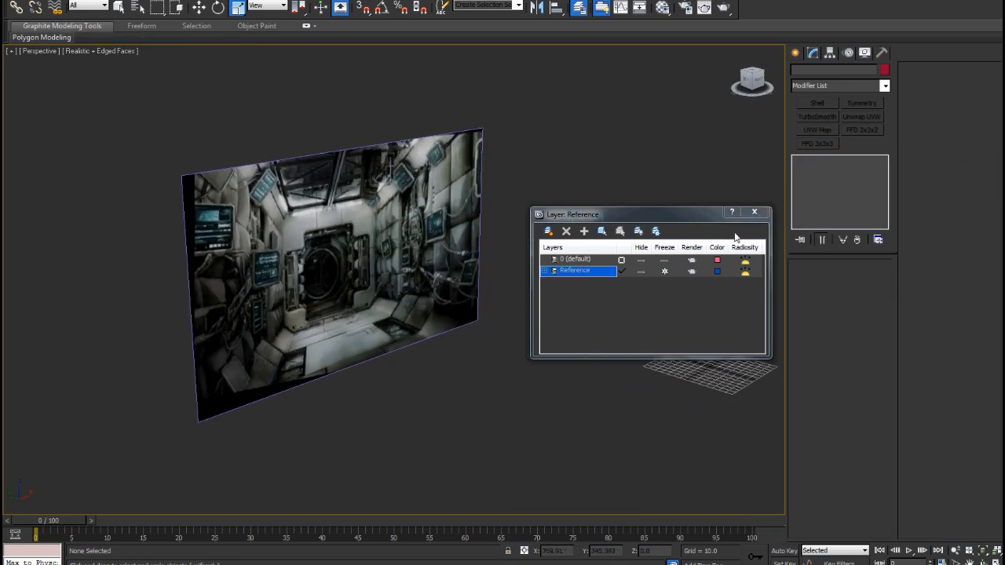
pyautogui.click(641, 271)
pyautogui.click(640, 271)
pyautogui.keyDown('alt'); pyautogui.moveTo(378, 282); pyautogui.dragTo(299, 273, button='middle'); pyautogui.keyUp('alt')
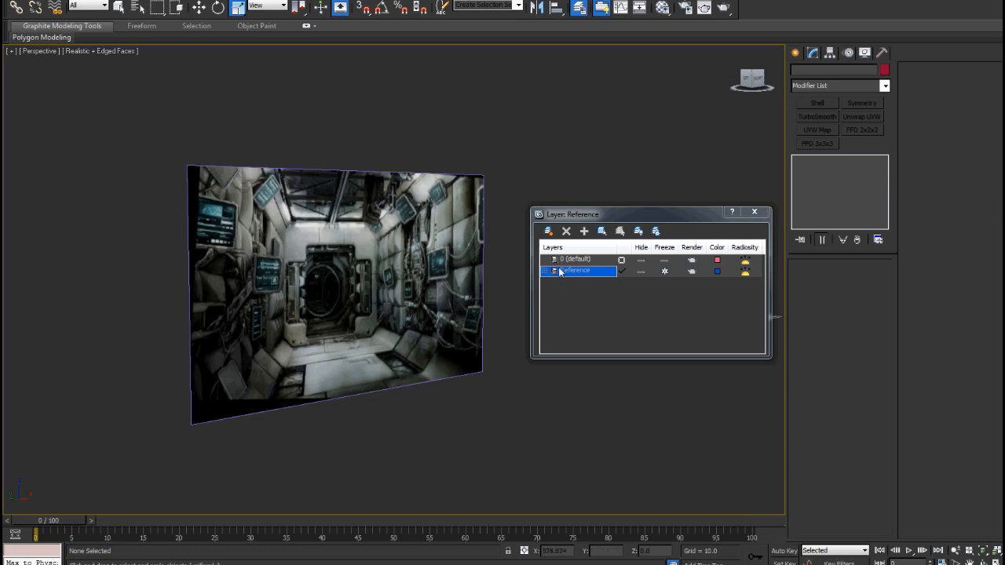
# Create an unfrozen layer named Door and close the layer manager
pyautogui.click(547, 231)
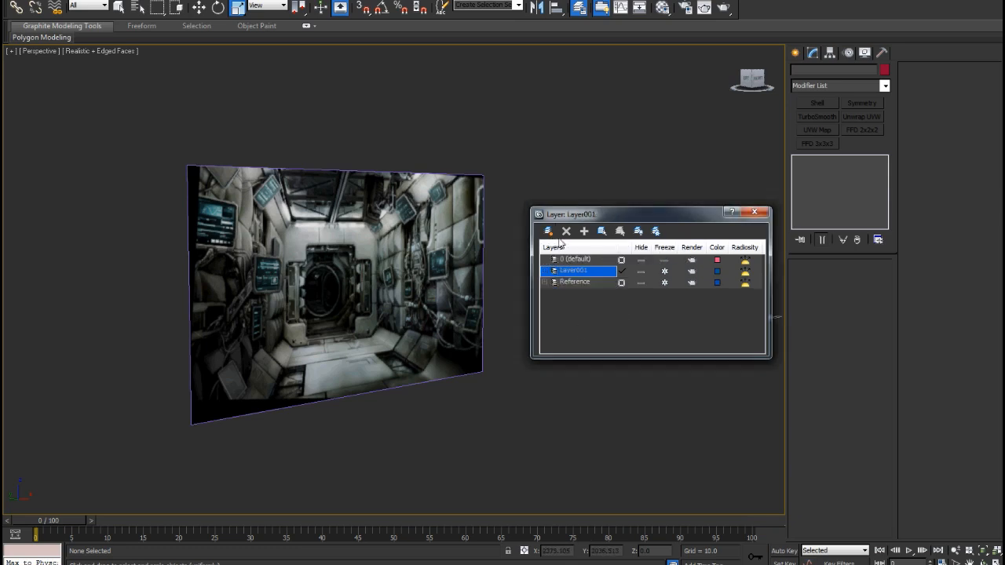
pyautogui.click(574, 271)
pyautogui.doubleClick(574, 271)
pyautogui.write('Door')
pyautogui.press('Return')
pyautogui.click(666, 272)
pyautogui.keyDown('alt'); pyautogui.moveTo(462, 276); pyautogui.dragTo(394, 206, button='middle'); pyautogui.keyUp('alt')
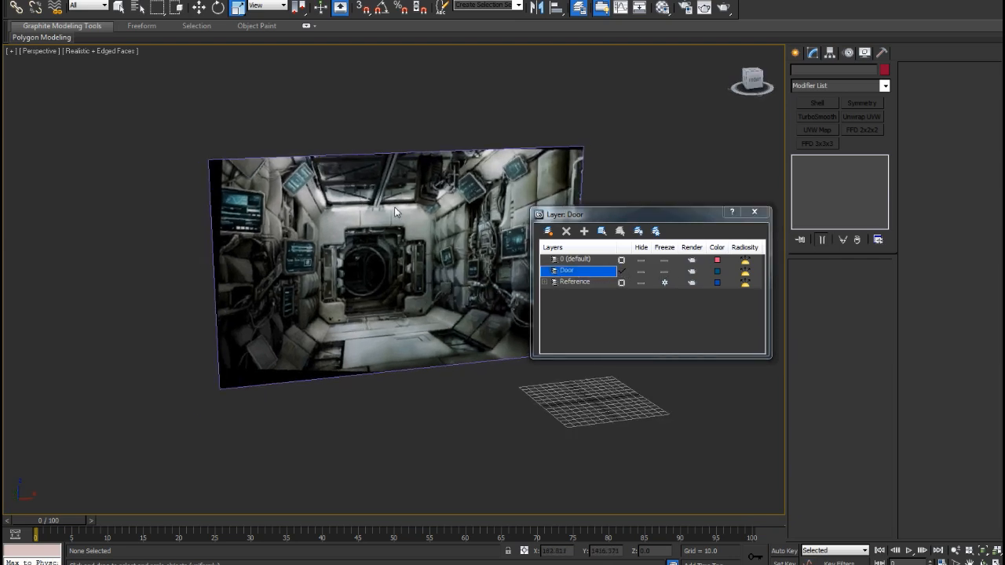
pyautogui.click(753, 212)
# Switch to the Front view, hide the grid and frame the corridor's doorway
pyautogui.press('f')
pyautogui.scroll(-3, 472, 237)
pyautogui.scroll(2, 569, 216)
pyautogui.press('g')
pyautogui.moveTo(569, 215); pyautogui.dragTo(495, 198, button='middle')
pyautogui.press('g')
pyautogui.press('g')
pyautogui.press('g')
pyautogui.press('g')
pyautogui.scroll(4, 495, 197)
pyautogui.moveTo(496, 198); pyautogui.dragTo(464, 233, button='middle')
pyautogui.scroll(-3, 464, 233)
pyautogui.scroll(3, 773, 66)
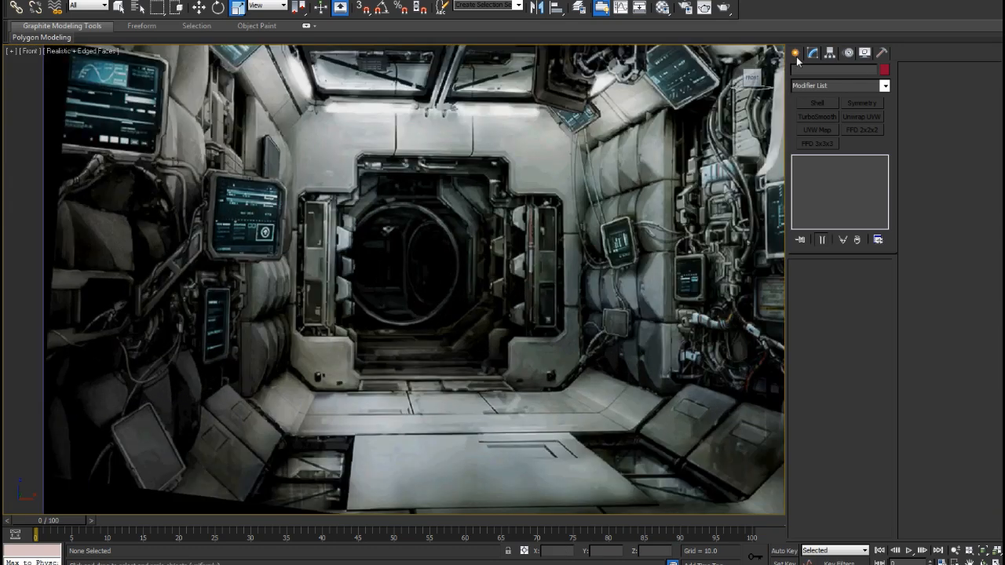
# Draw a one-segment plane in the Front view covering the end wall around the corridor's doorway
pyautogui.click(795, 53)
pyautogui.scroll(2, 516, 237)
pyautogui.click(862, 179)
pyautogui.moveTo(211, 212); pyautogui.dragTo(222, 119, button='middle')
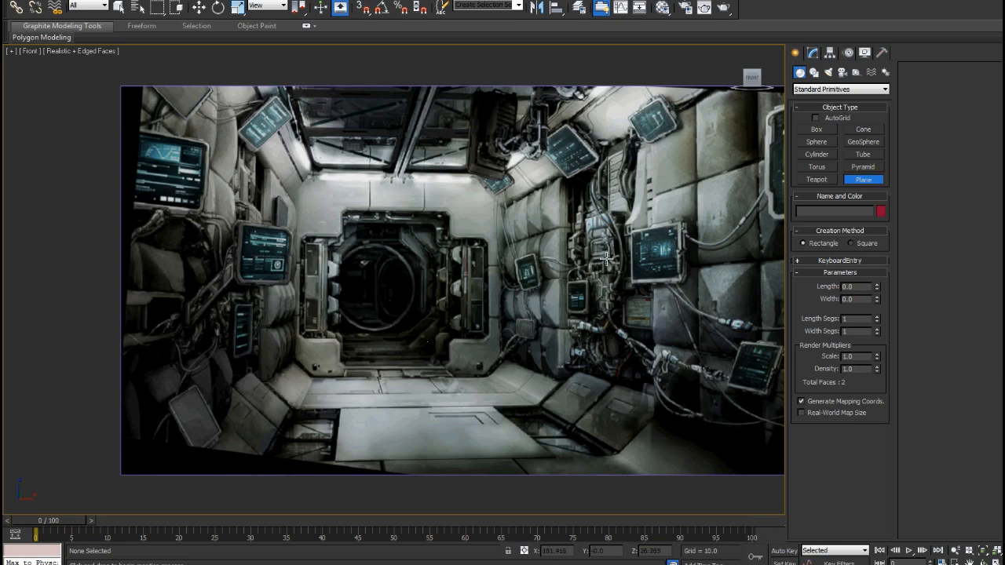
pyautogui.moveTo(619, 330); pyautogui.dragTo(587, 324, button='middle')
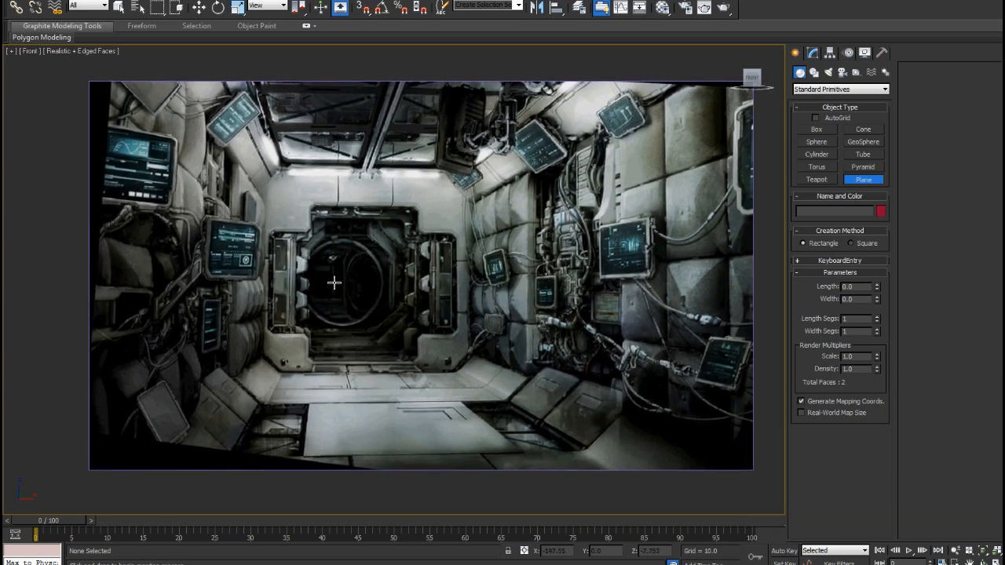
pyautogui.scroll(3, 421, 217)
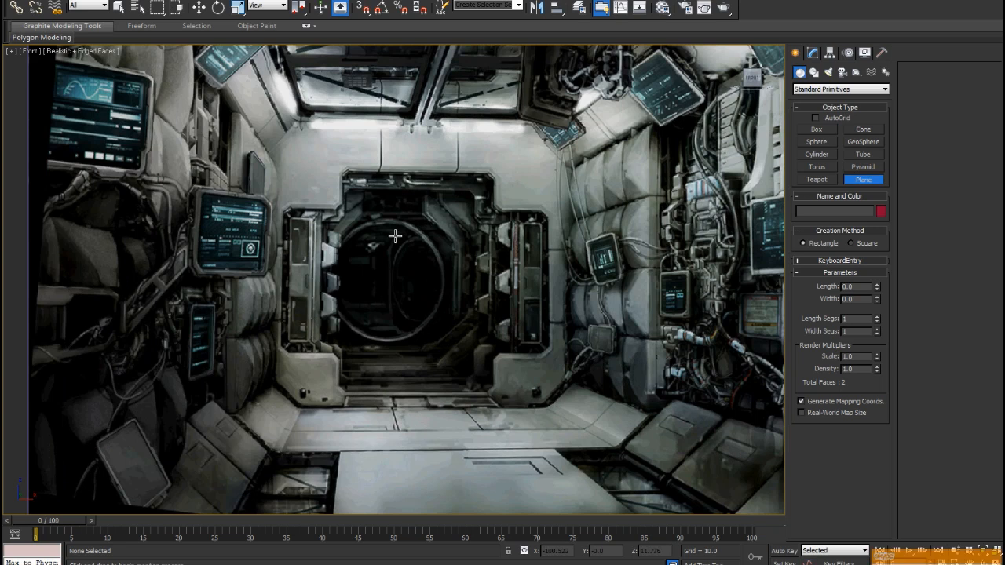
pyautogui.moveTo(471, 292); pyautogui.dragTo(413, 351, button='middle')
pyautogui.scroll(2, 240, 188)
pyautogui.moveTo(185, 145); pyautogui.dragTo(238, 144, button='middle')
pyautogui.scroll(-2, 239, 145)
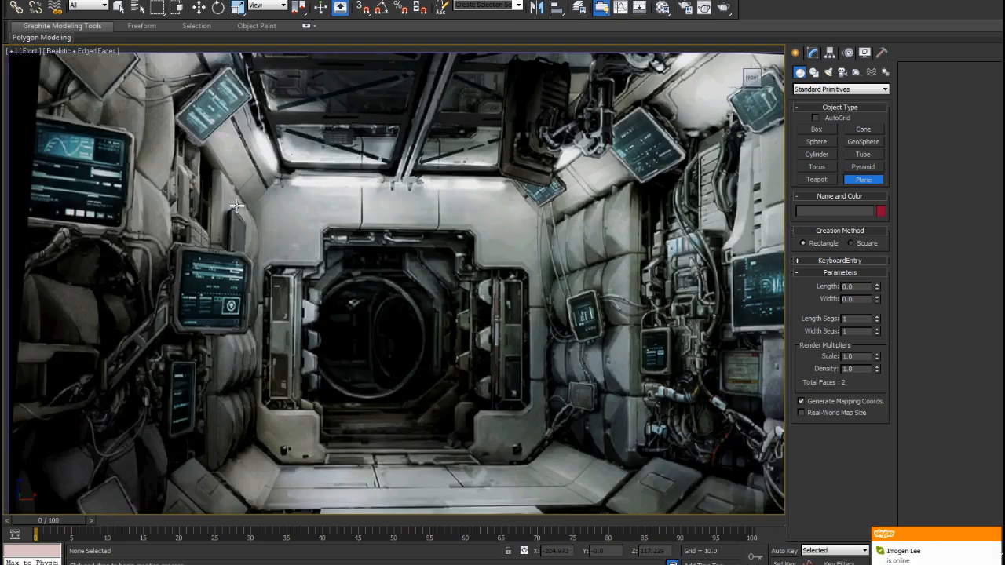
pyautogui.moveTo(233, 160); pyautogui.dragTo(561, 470)
# Convert the new doorway plane to an Editable Poly and make it see-through
pyautogui.rightClick(404, 297)
pyautogui.rightClick(449, 298)
pyautogui.moveTo(530, 404)
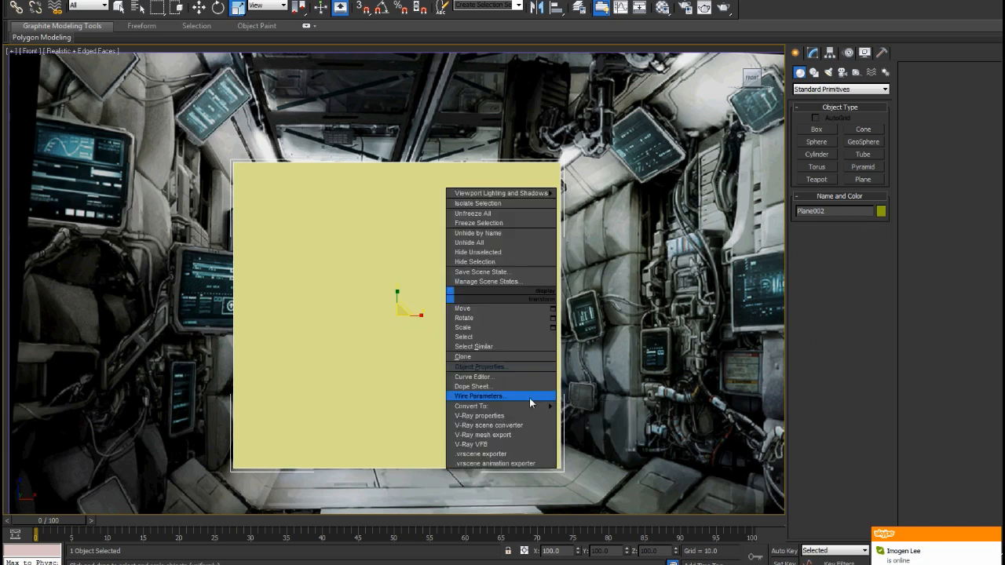
pyautogui.click(606, 413)
pyautogui.hotkey('alt', 'x')
pyautogui.scroll(-2, 459, 240)
pyautogui.scroll(-3, 458, 240)
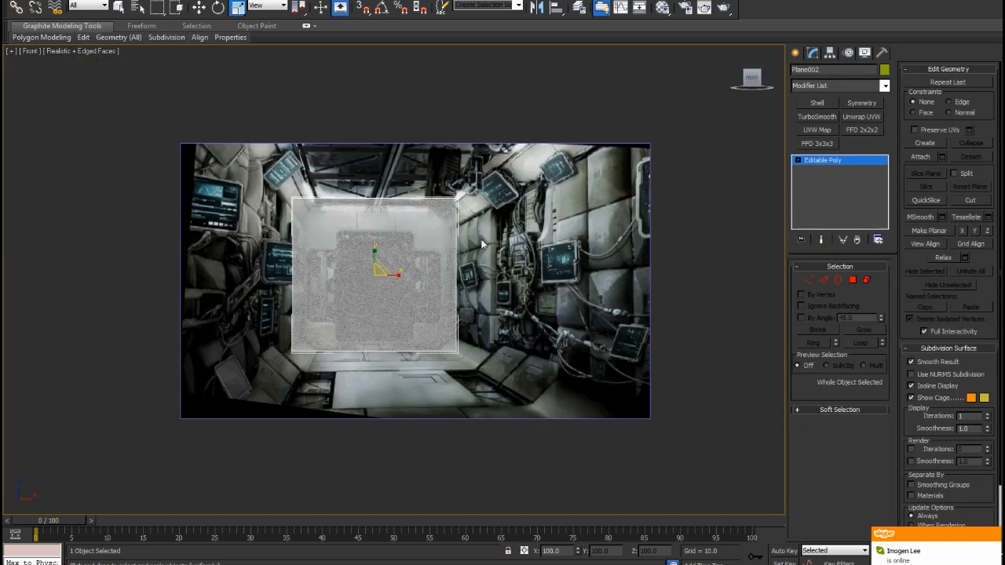
pyautogui.press('z')
pyautogui.scroll(-3, 417, 272)
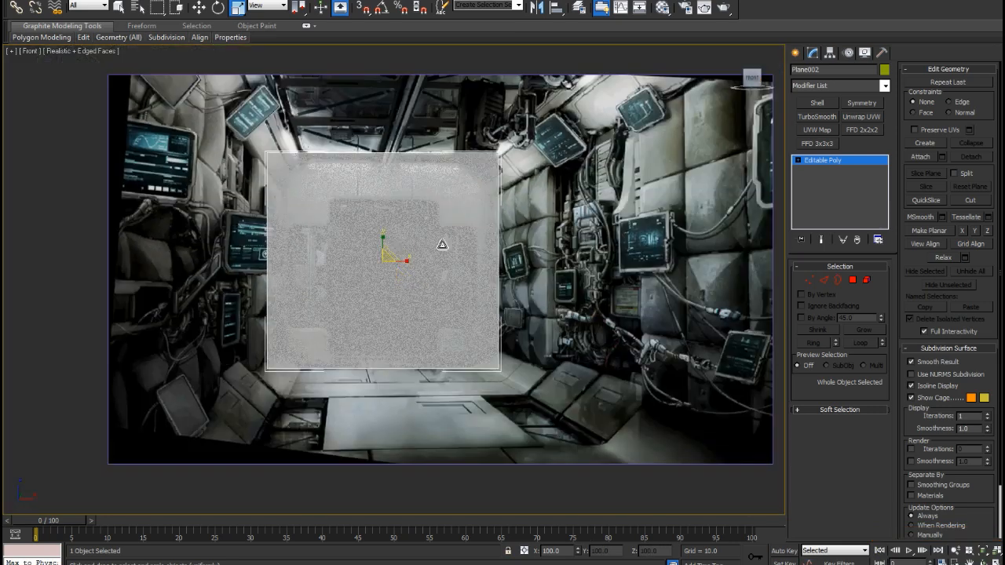
# Change the Front viewport's visual style to Shaded
pyautogui.press('w')
pyautogui.moveTo(668, 210); pyautogui.dragTo(584, 231, button='middle')
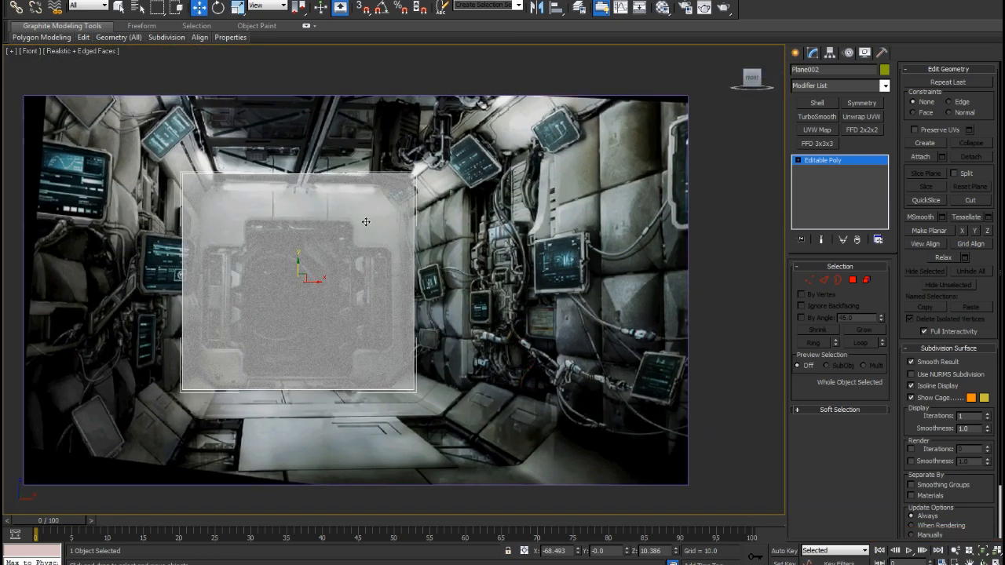
pyautogui.moveTo(366, 220); pyautogui.dragTo(505, 215, button='middle')
pyautogui.click(91, 52)
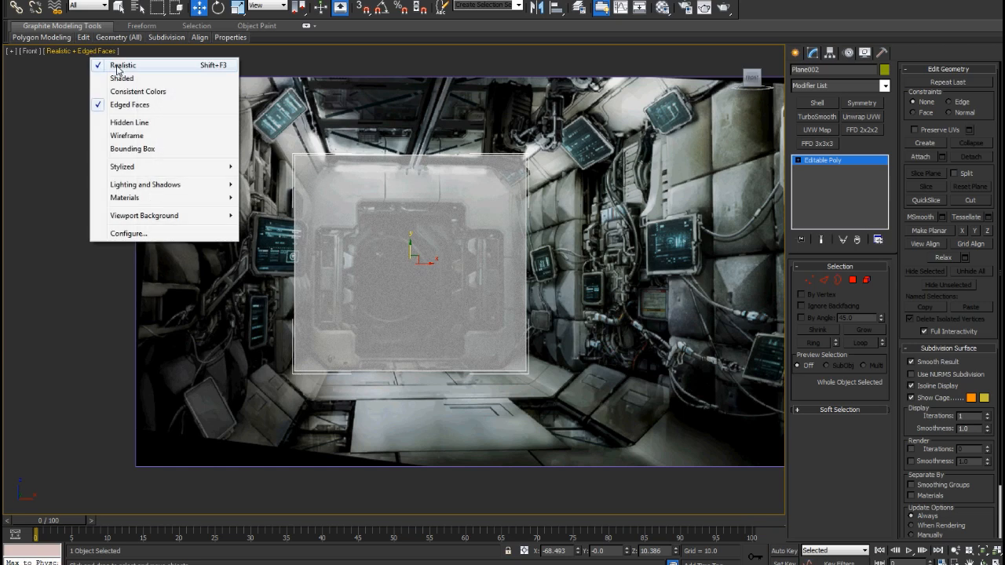
pyautogui.click(120, 79)
pyautogui.scroll(2, 421, 172)
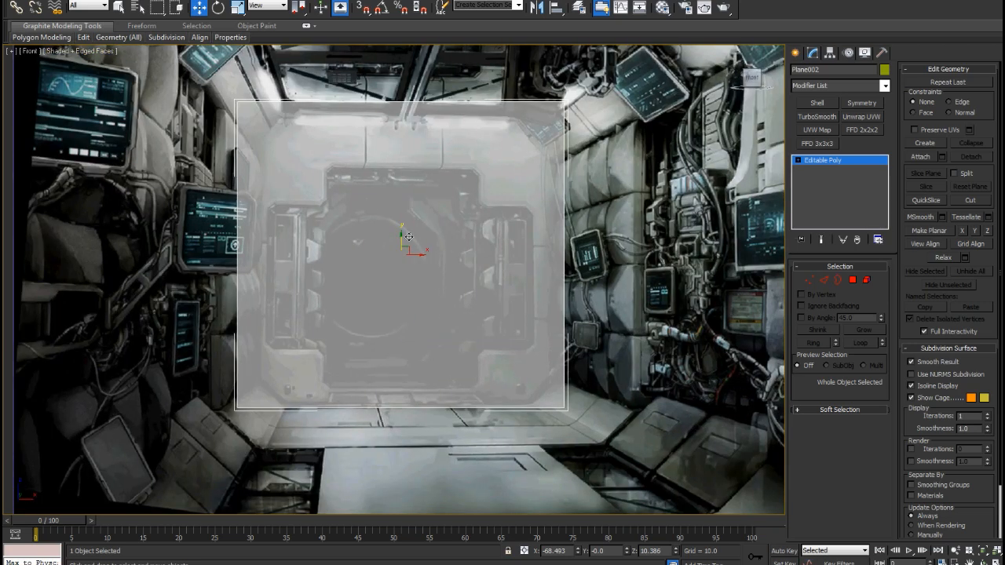
# Move the see-through plane slightly right and down to X -61.507, Z 4.38 over the doorway wall
pyautogui.moveTo(407, 246)
pyautogui.mouseDown()
pyautogui.moveTo(404, 227)
pyautogui.moveTo(425, 246)
pyautogui.moveTo(403, 236)
pyautogui.moveTo(406, 243)
pyautogui.mouseUp()
pyautogui.moveTo(406, 244); pyautogui.dragTo(244, 162, button='middle')
pyautogui.scroll(-2, 244, 163)
pyautogui.scroll(1, 605, 290)
pyautogui.moveTo(456, 191); pyautogui.dragTo(489, 239, button='middle')
pyautogui.scroll(-1, 369, 225)
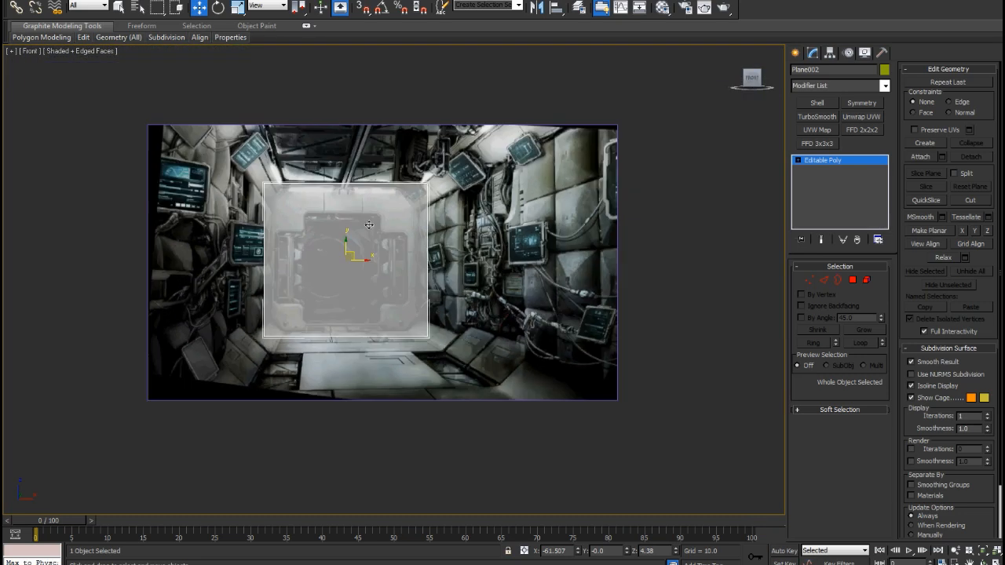
# Deselect the plane and turn off Edged Faces in the Front viewport
pyautogui.click(70, 48)
pyautogui.click(70, 51)
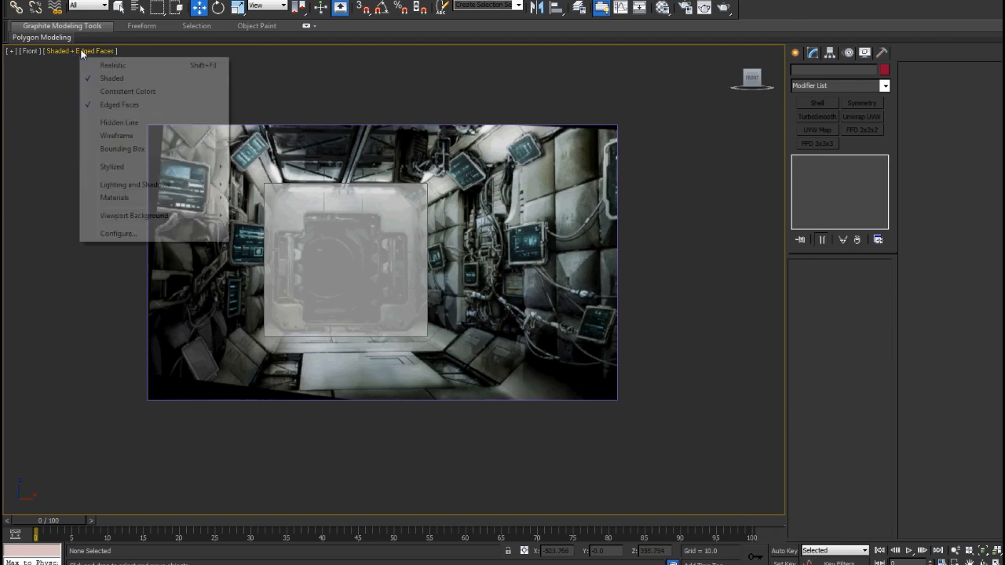
pyautogui.click(124, 106)
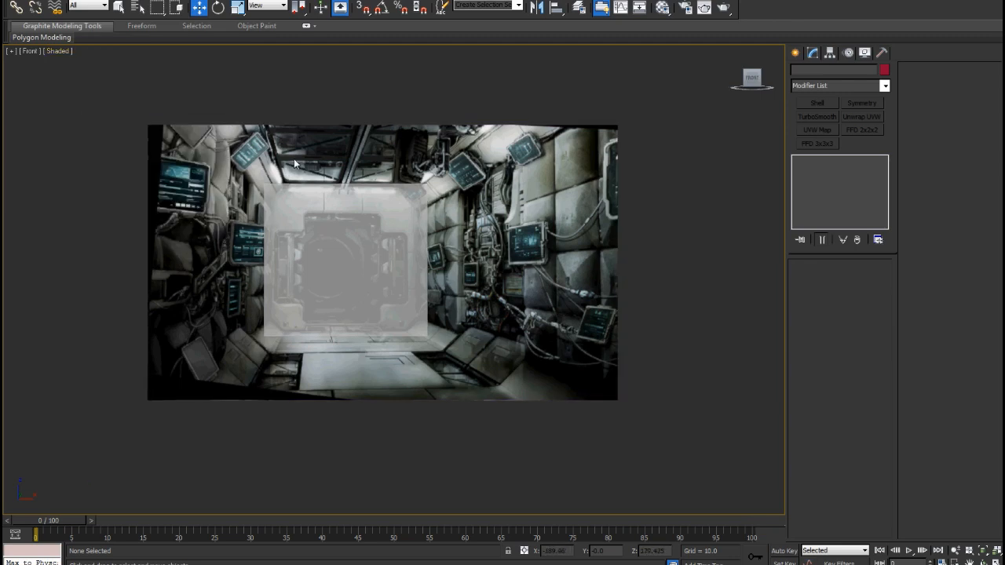
# Look through the Viewport Configuration pages for display settings and close the dialog
pyautogui.click(12, 51)
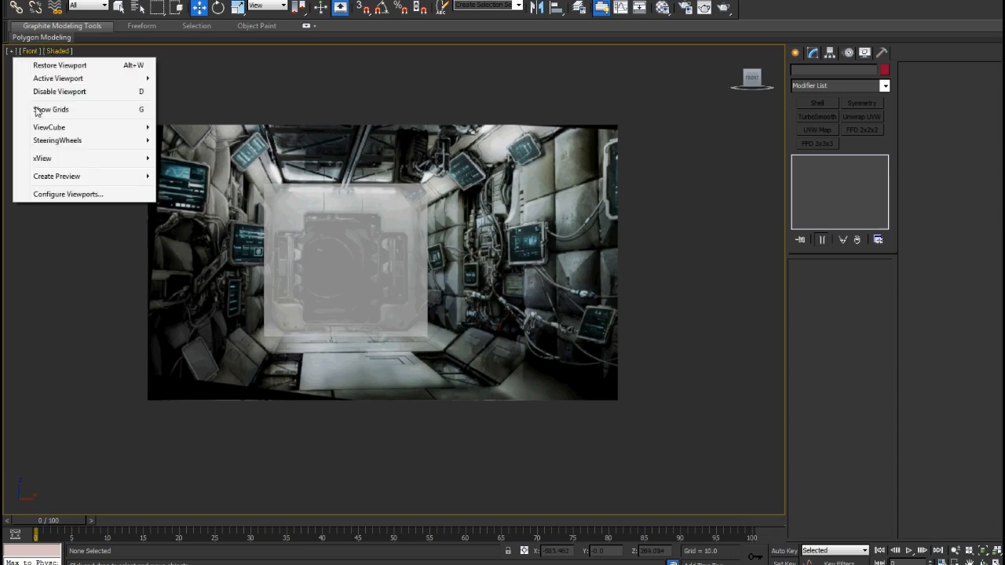
pyautogui.click(53, 195)
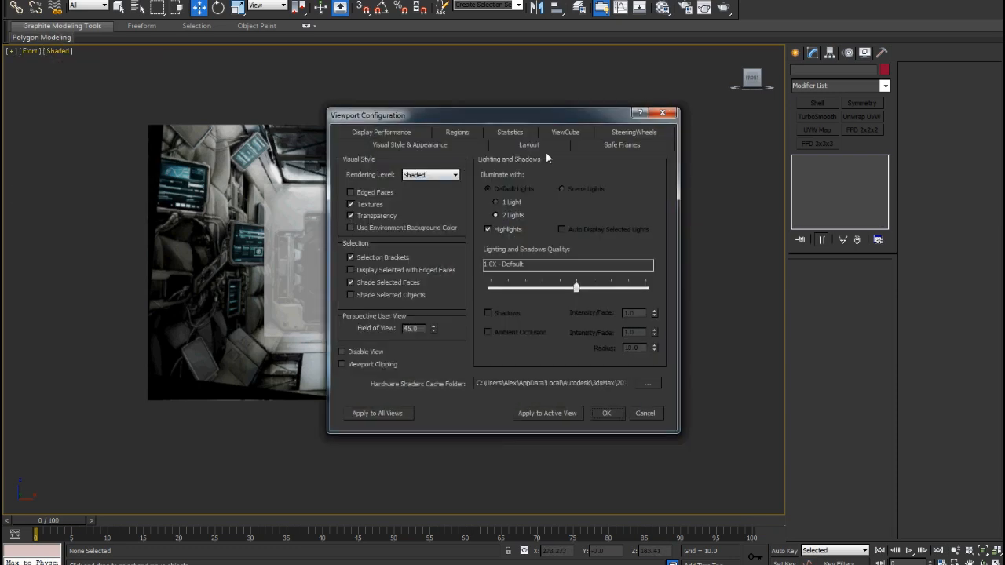
pyautogui.click(549, 146)
pyautogui.click(586, 143)
pyautogui.click(601, 130)
pyautogui.click(578, 145)
pyautogui.click(512, 146)
pyautogui.click(460, 146)
pyautogui.click(396, 146)
pyautogui.click(458, 146)
pyautogui.click(452, 135)
pyautogui.click(608, 415)
# Select the see-through plane in the Perspective view and return to the Front view
pyautogui.scroll(-2, 413, 279)
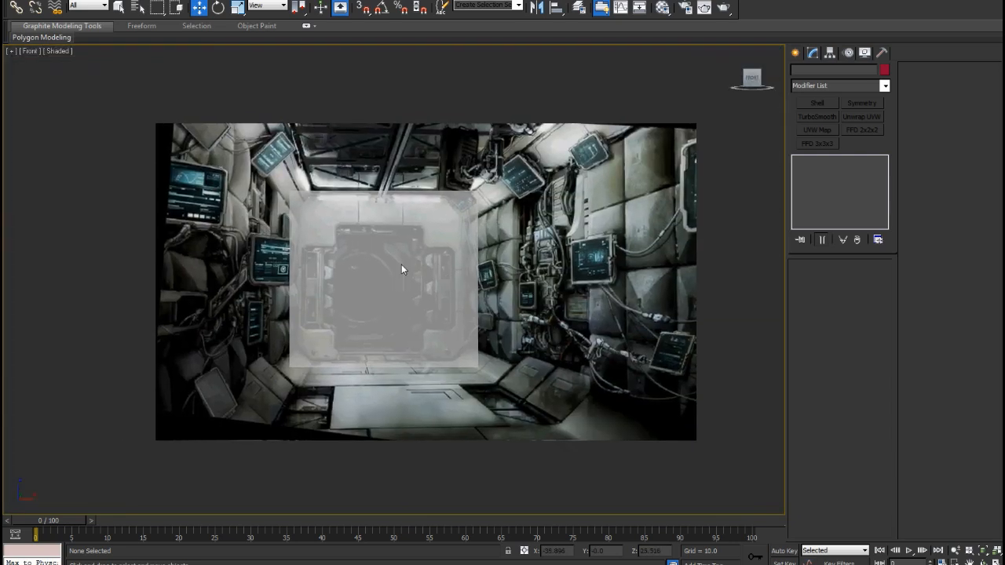
pyautogui.scroll(1, 386, 228)
pyautogui.scroll(-3, 388, 228)
pyautogui.press('p')
pyautogui.scroll(1, 387, 229)
pyautogui.keyDown('alt'); pyautogui.moveTo(387, 229); pyautogui.dragTo(437, 247, button='middle'); pyautogui.keyUp('alt')
pyautogui.moveTo(456, 215); pyautogui.dragTo(632, 394)
pyautogui.keyDown('alt'); pyautogui.moveTo(512, 334); pyautogui.dragTo(371, 260, button='middle'); pyautogui.keyUp('alt')
pyautogui.press('f')
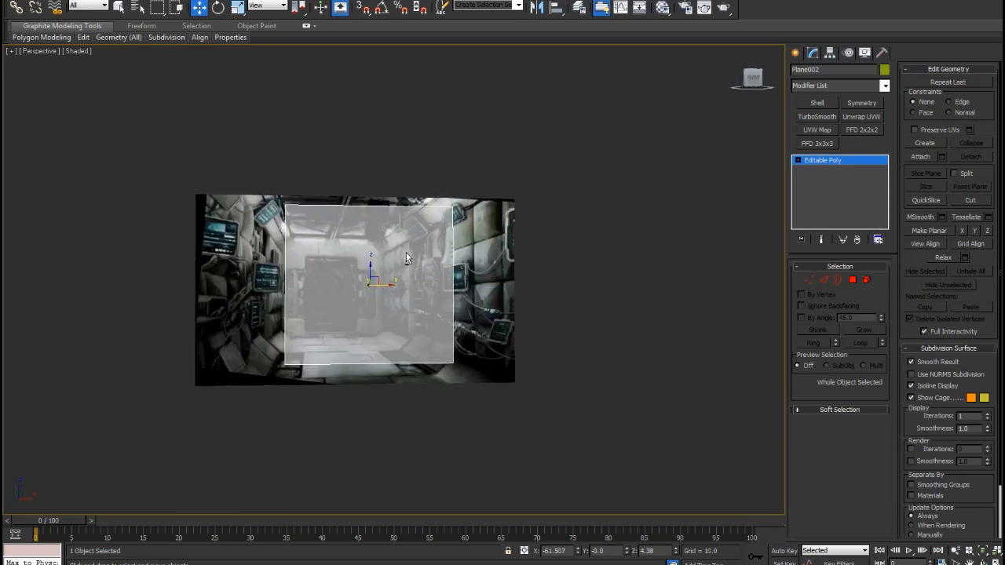
# Move the plane's left edge to the doorway's vertical centre line and its right edge inward to the end wall's side
pyautogui.scroll(5, 460, 291)
pyautogui.scroll(-3, 458, 284)
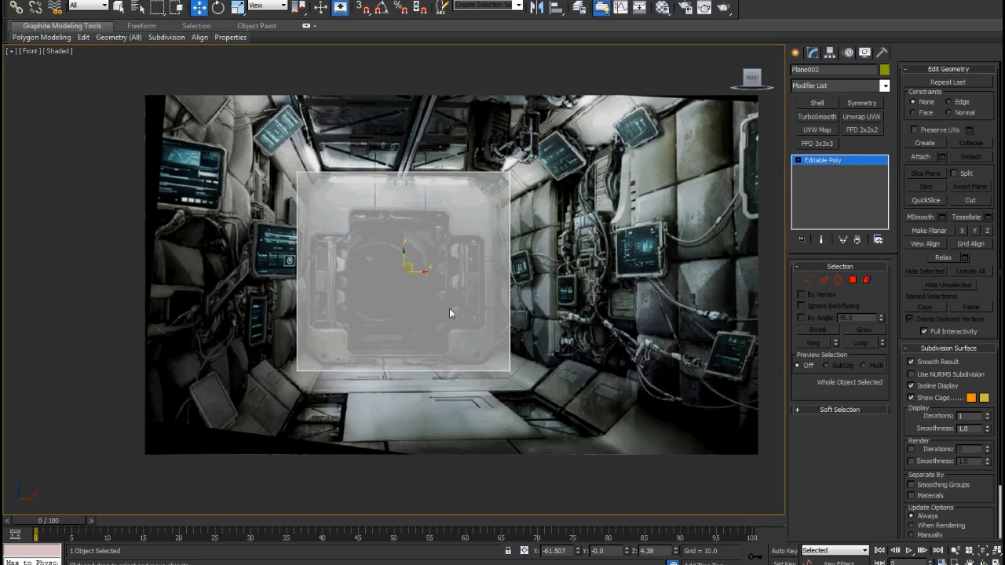
pyautogui.scroll(-3, 405, 126)
pyautogui.scroll(3, 494, 143)
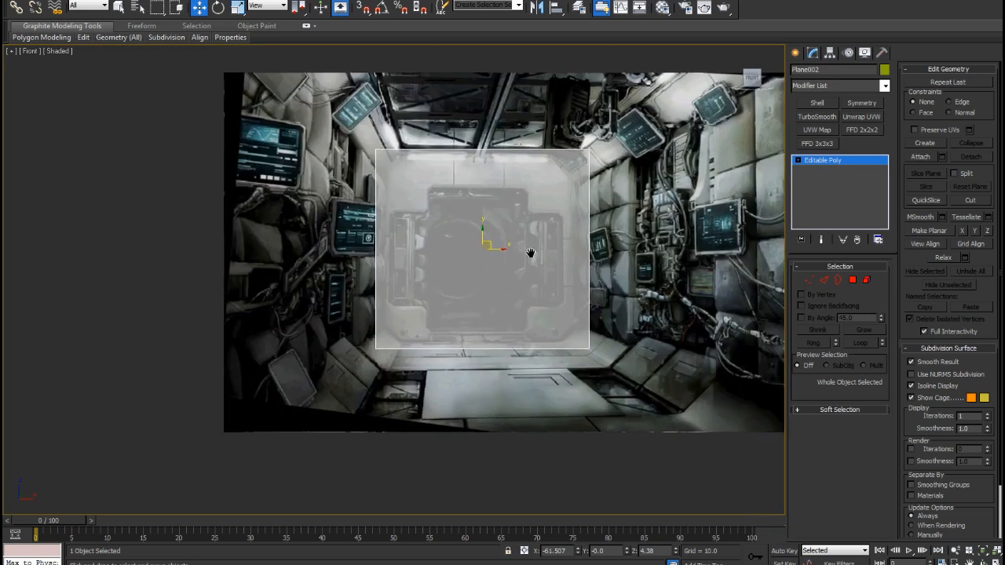
pyautogui.moveTo(526, 183); pyautogui.dragTo(468, 172, button='middle')
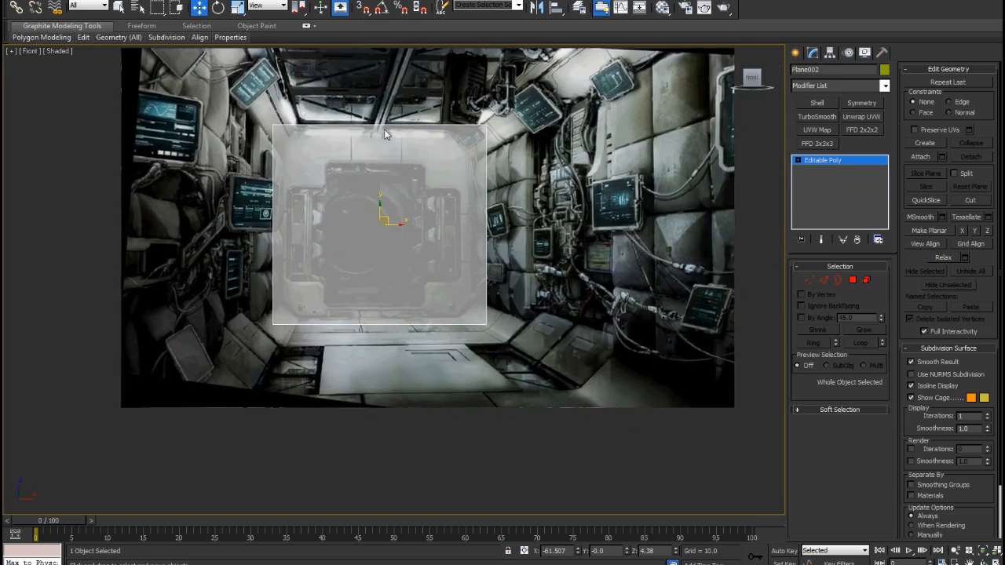
pyautogui.click(824, 279)
pyautogui.moveTo(291, 221); pyautogui.dragTo(395, 221)
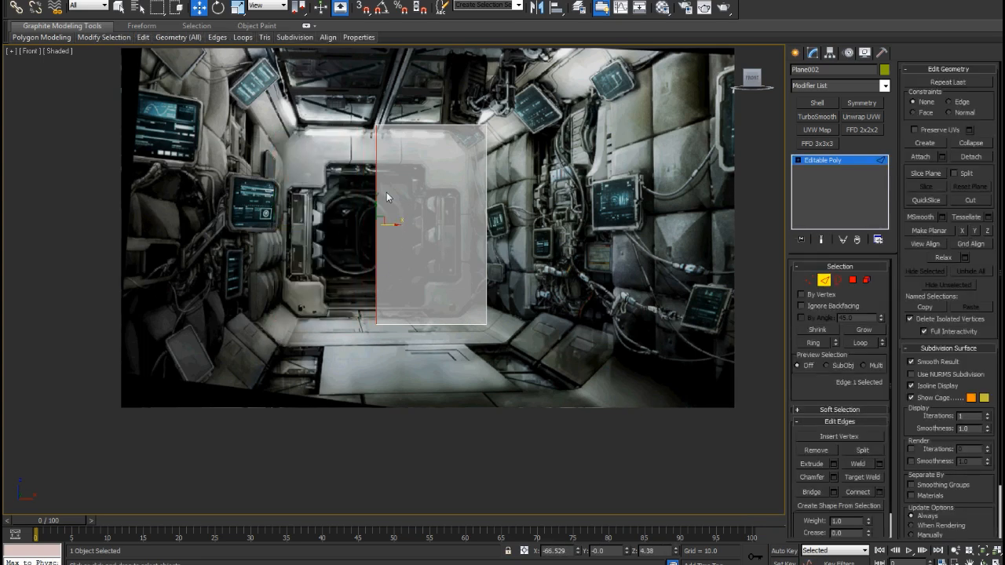
pyautogui.moveTo(314, 227)
pyautogui.mouseDown(button='middle')
pyautogui.moveTo(294, 186)
pyautogui.moveTo(326, 193)
pyautogui.moveTo(337, 215)
pyautogui.moveTo(330, 230)
pyautogui.mouseUp(button='middle')
pyautogui.scroll(2, 324, 192)
pyautogui.scroll(-2, 325, 193)
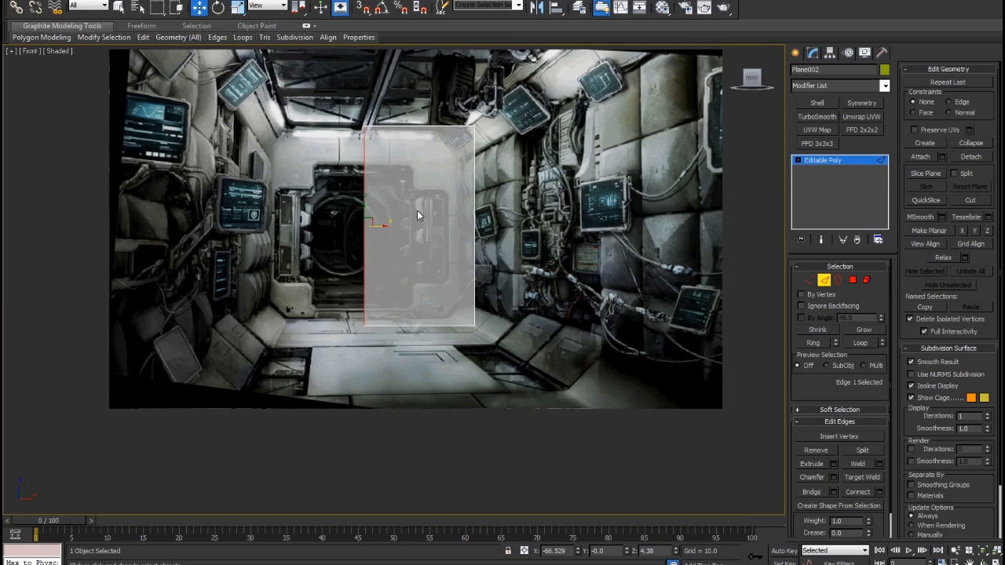
pyautogui.click(474, 243)
pyautogui.moveTo(493, 226)
pyautogui.mouseDown()
pyautogui.moveTo(428, 226)
pyautogui.moveTo(485, 225)
pyautogui.mouseUp()
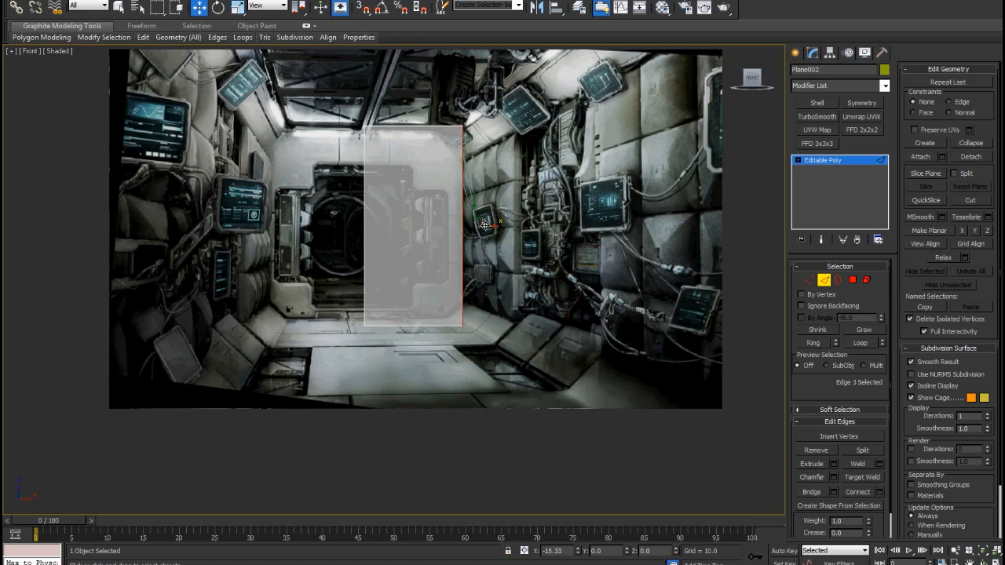
# Lower the plane's top edge slightly to line up with the upper edge of the end wall
pyautogui.moveTo(420, 204); pyautogui.dragTo(415, 231, button='middle')
pyautogui.click(423, 151)
pyautogui.moveTo(410, 133); pyautogui.dragTo(411, 140)
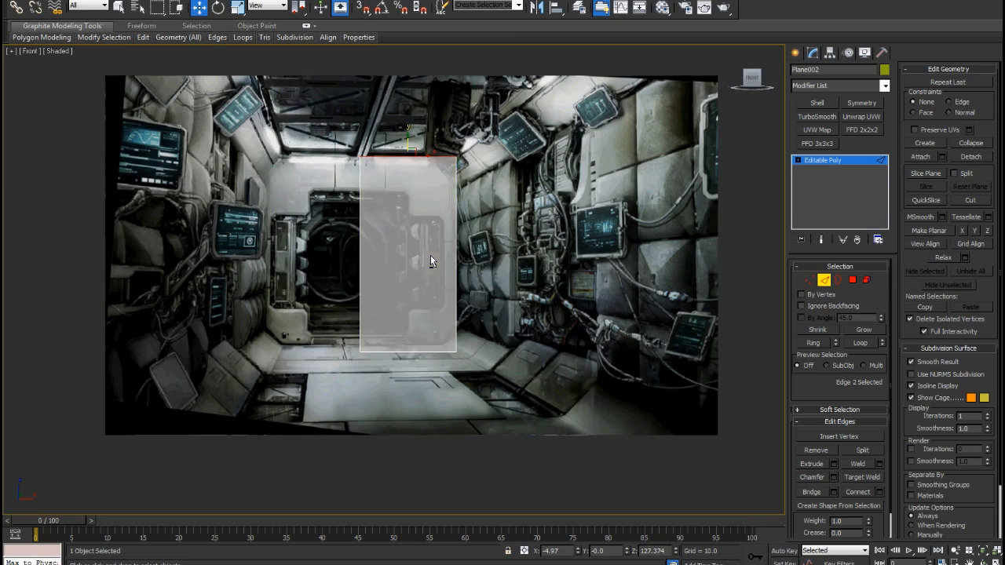
pyautogui.scroll(4, 403, 265)
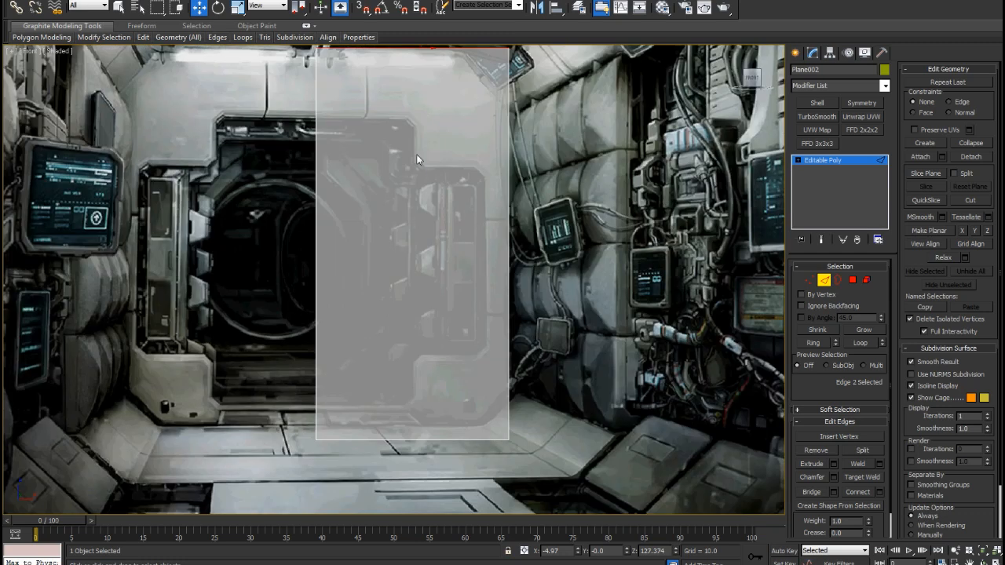
pyautogui.scroll(-3, 423, 169)
# Choose the second material slot in the Material Editor and rename its material xrey
pyautogui.click(662, 8)
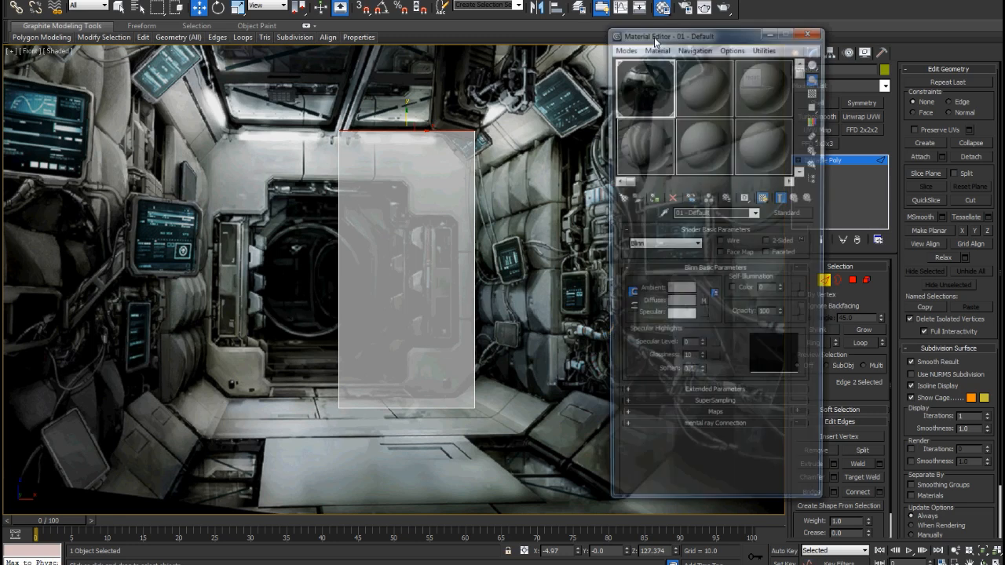
pyautogui.click(704, 86)
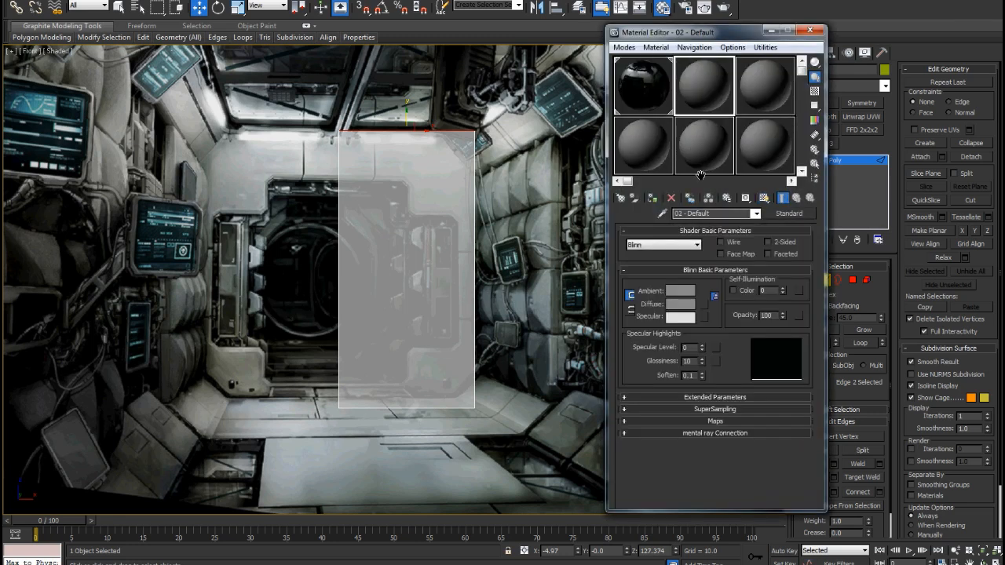
pyautogui.click(679, 304)
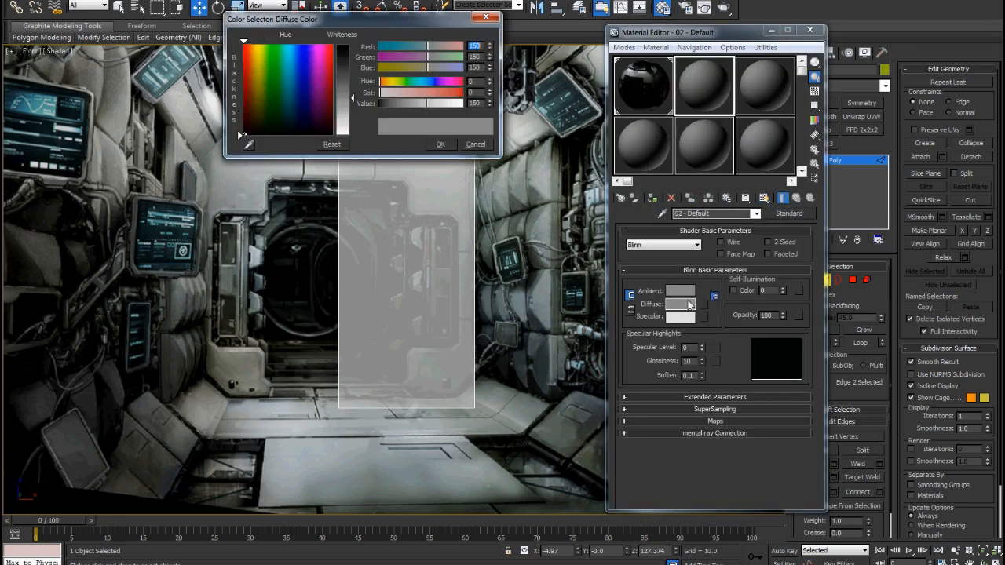
pyautogui.click(475, 143)
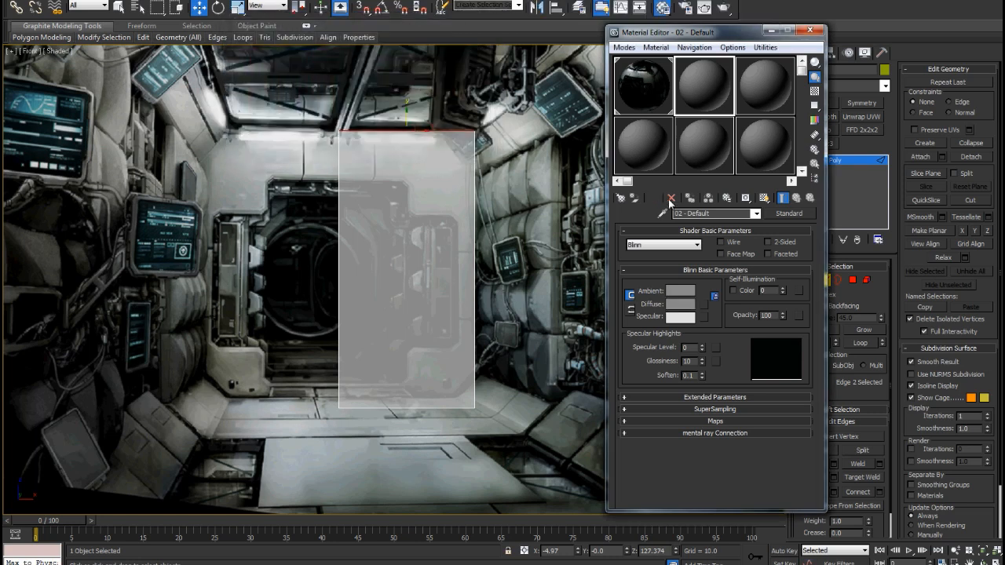
pyautogui.moveTo(713, 213); pyautogui.dragTo(663, 212)
pyautogui.write('xret')
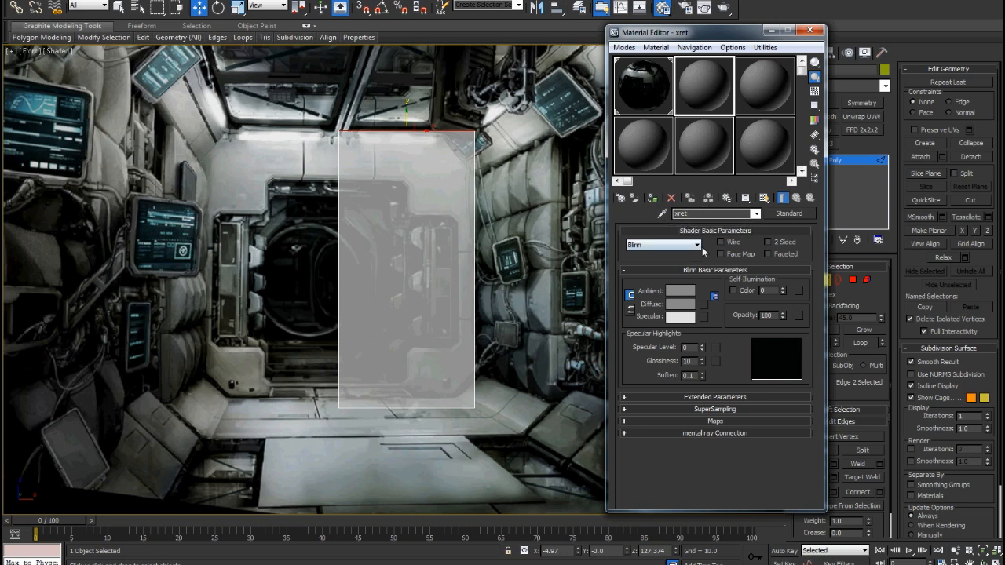
pyautogui.write('y')
# Set the xrey material's diffuse color to a bright red
pyautogui.click(681, 306)
pyautogui.click(310, 96)
pyautogui.moveTo(350, 131); pyautogui.dragTo(349, 62)
pyautogui.click(330, 52)
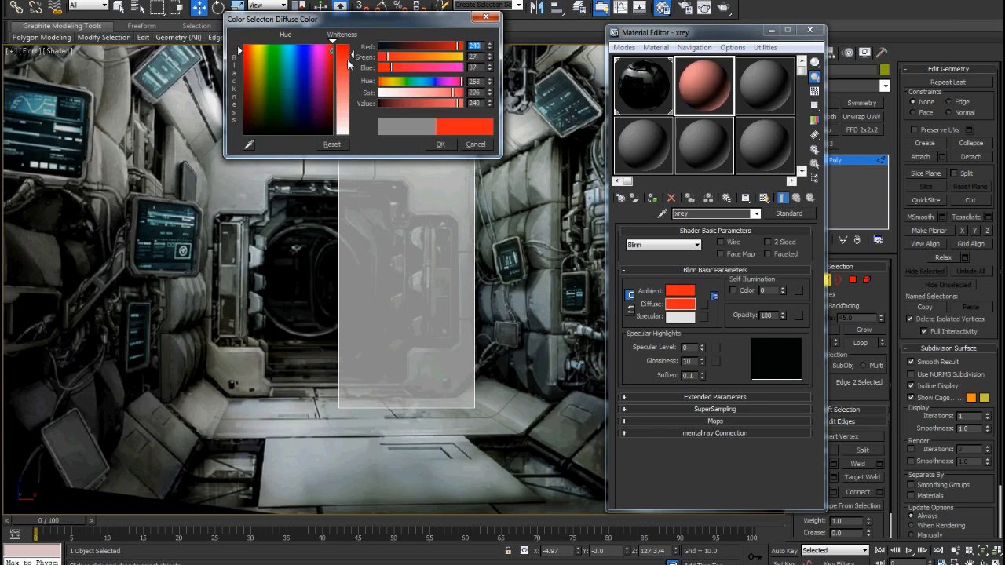
pyautogui.click(441, 144)
# Turn off the plane's see-through display and assign it the xrey material with opacity lowered to 3
pyautogui.moveTo(782, 314); pyautogui.dragTo(782, 318)
pyautogui.moveTo(785, 376); pyautogui.dragTo(787, 343)
pyautogui.moveTo(657, 115); pyautogui.dragTo(393, 243)
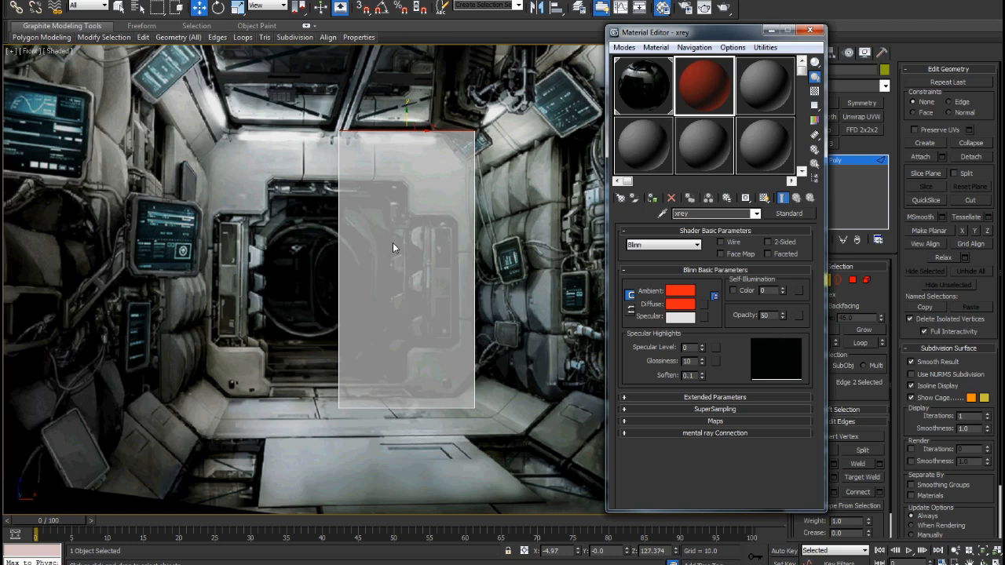
pyautogui.hotkey('alt', 'x')
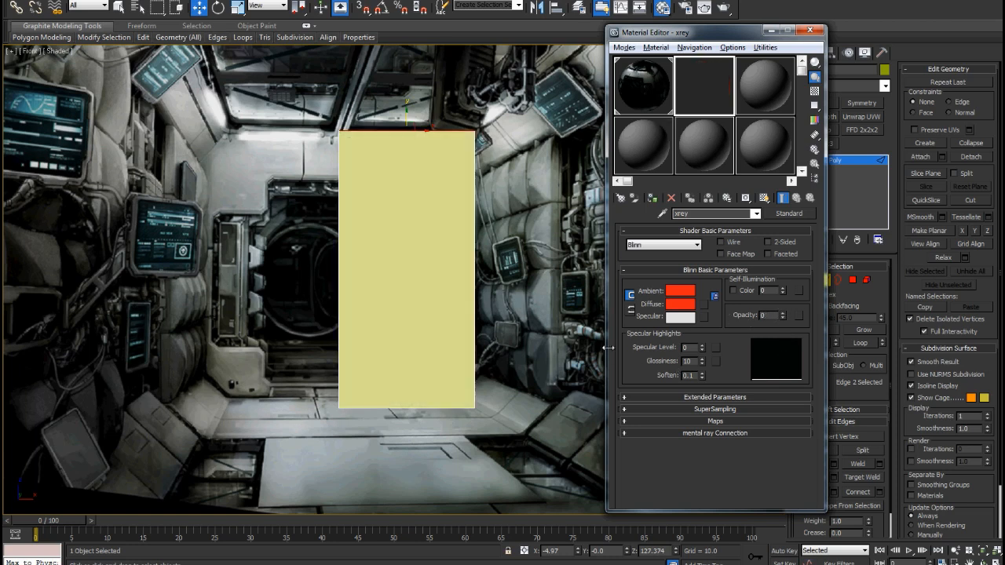
pyautogui.moveTo(683, 93); pyautogui.dragTo(402, 199)
pyautogui.click(654, 198)
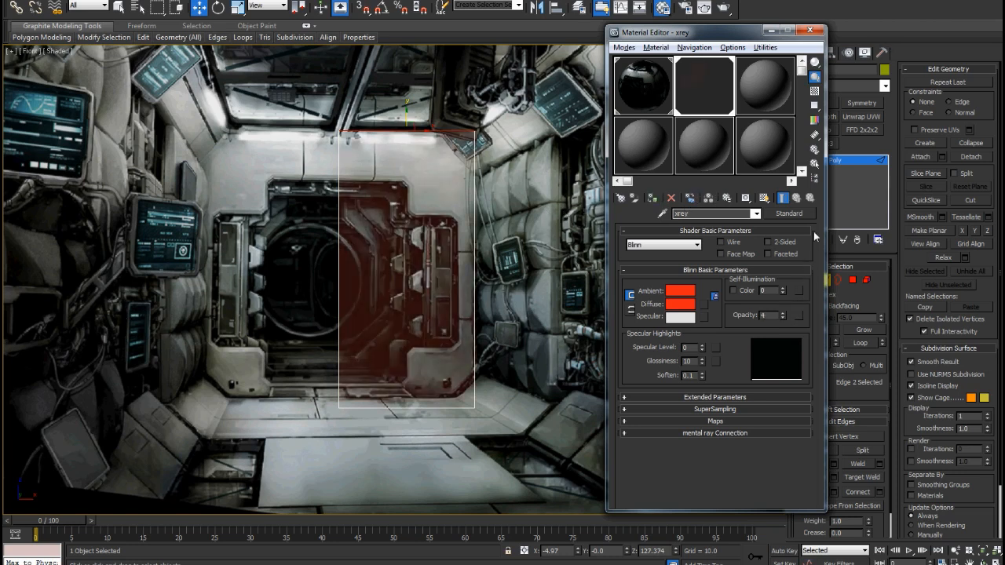
pyautogui.click(521, 214)
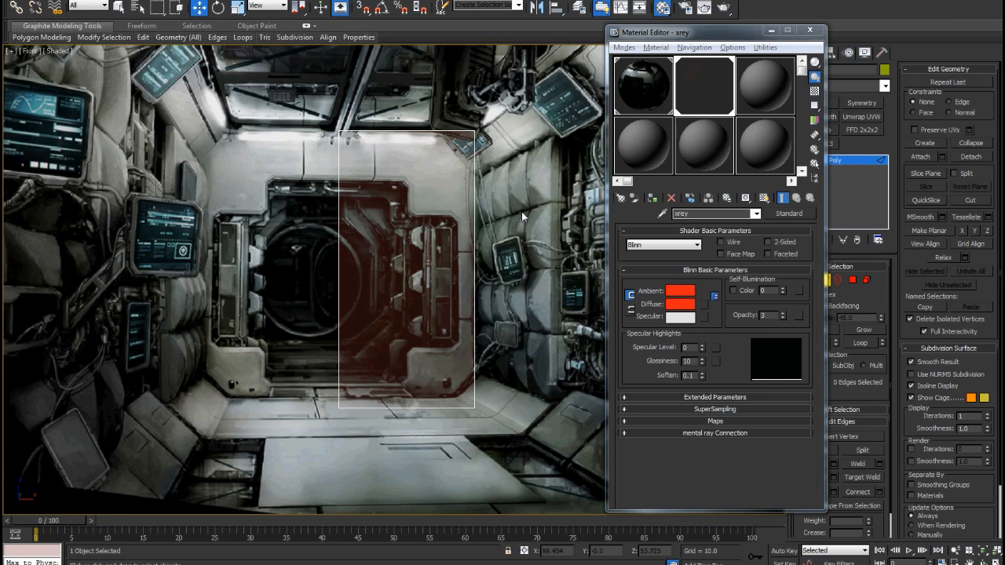
pyautogui.scroll(4, 502, 216)
pyautogui.scroll(-4, 375, 276)
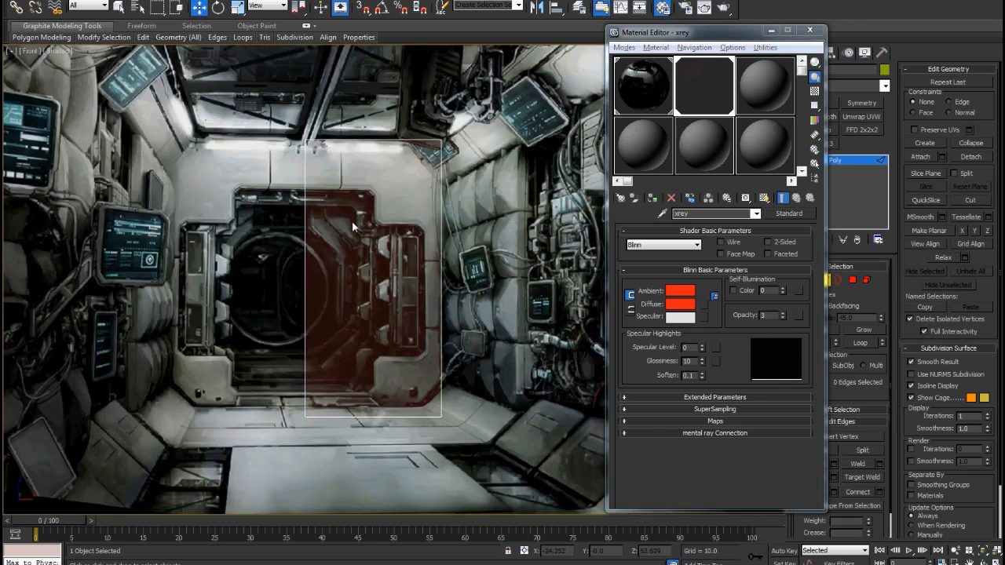
pyautogui.scroll(3, 425, 212)
pyautogui.scroll(-3, 448, 268)
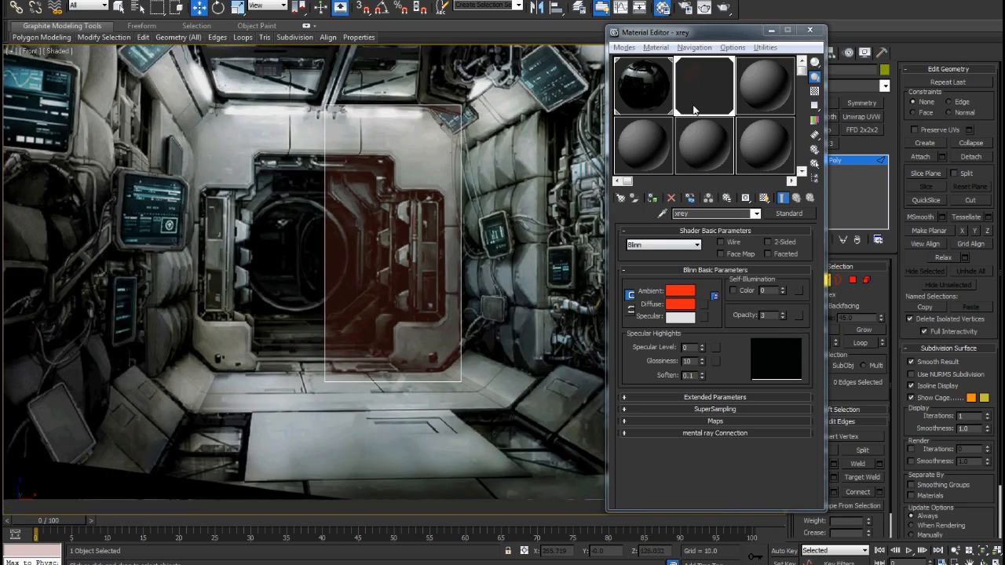
pyautogui.moveTo(694, 110); pyautogui.dragTo(441, 348)
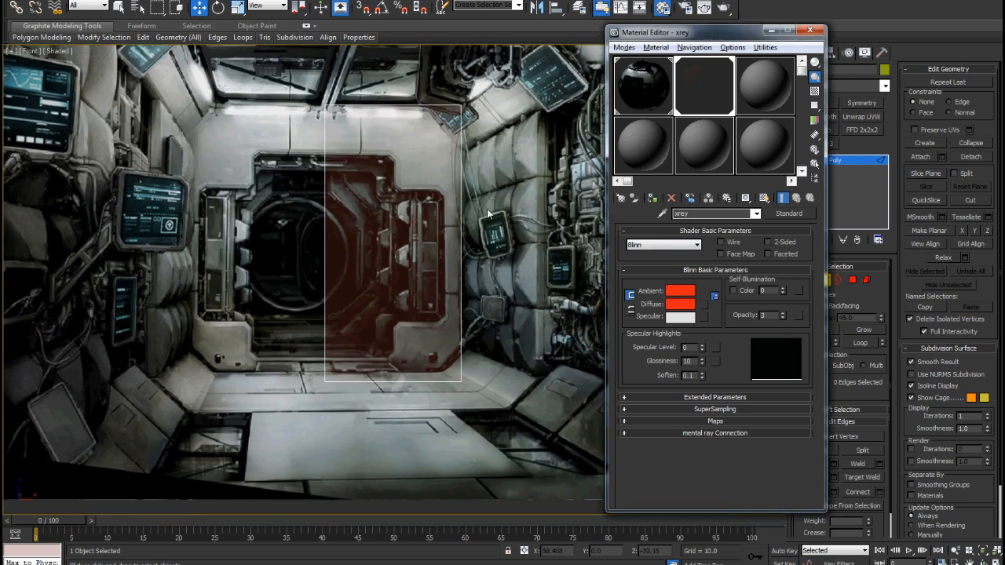
# Assign the 03 - Default material to the plane, restore its see-through display and close the Material Editor
pyautogui.click(766, 90)
pyautogui.click(651, 198)
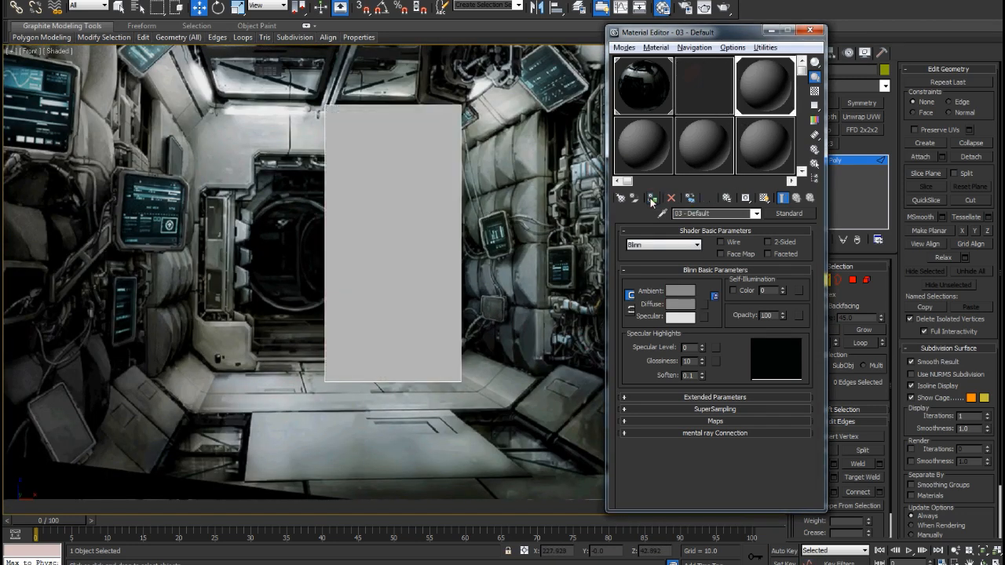
pyautogui.hotkey('alt', 'x')
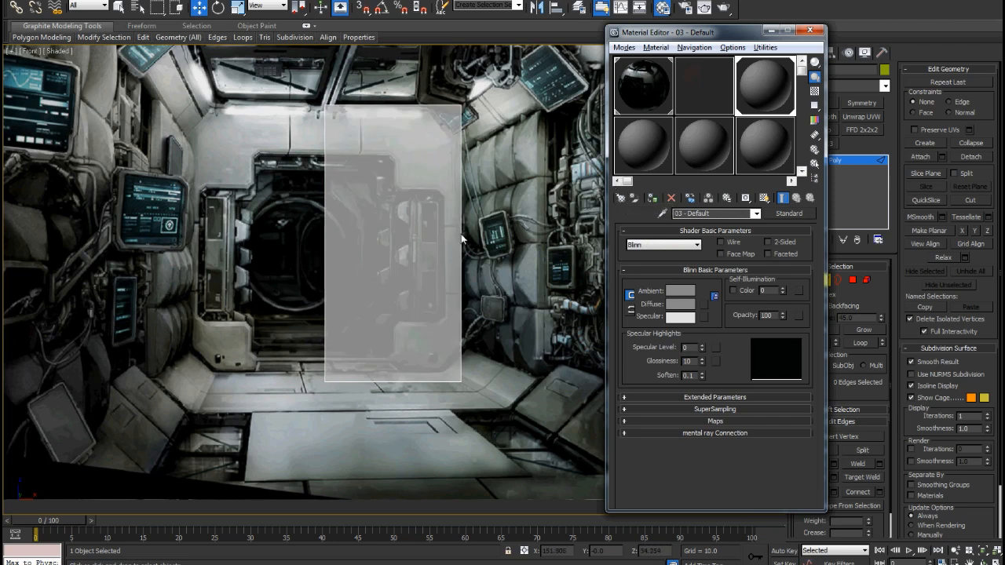
pyautogui.click(809, 30)
pyautogui.scroll(3, 587, 244)
pyautogui.moveTo(587, 244); pyautogui.dragTo(582, 311, button='middle')
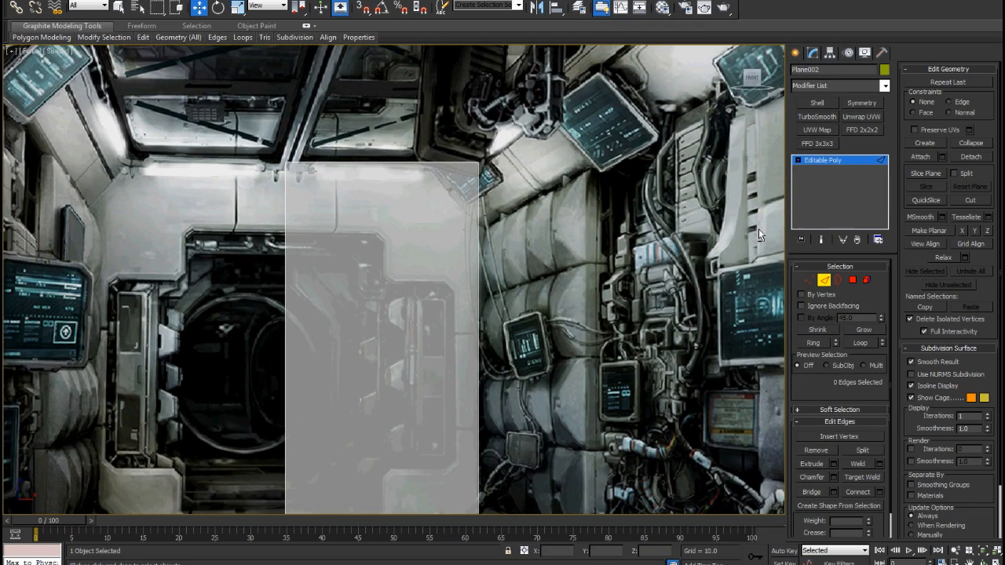
pyautogui.hotkey('alt', 'x')
pyautogui.hotkey('alt', 'x')
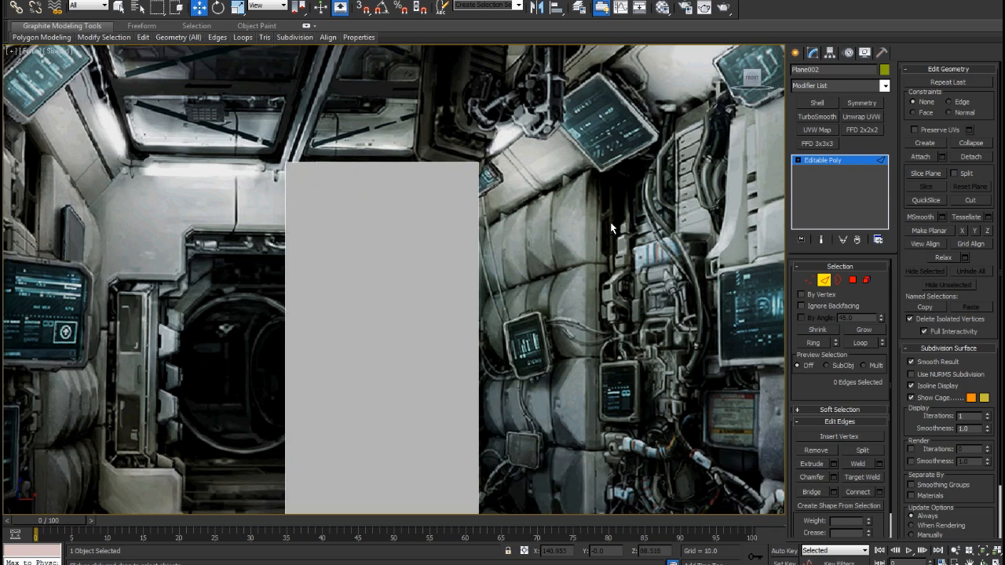
pyautogui.hotkey('ctrl', 'alt', 'z')
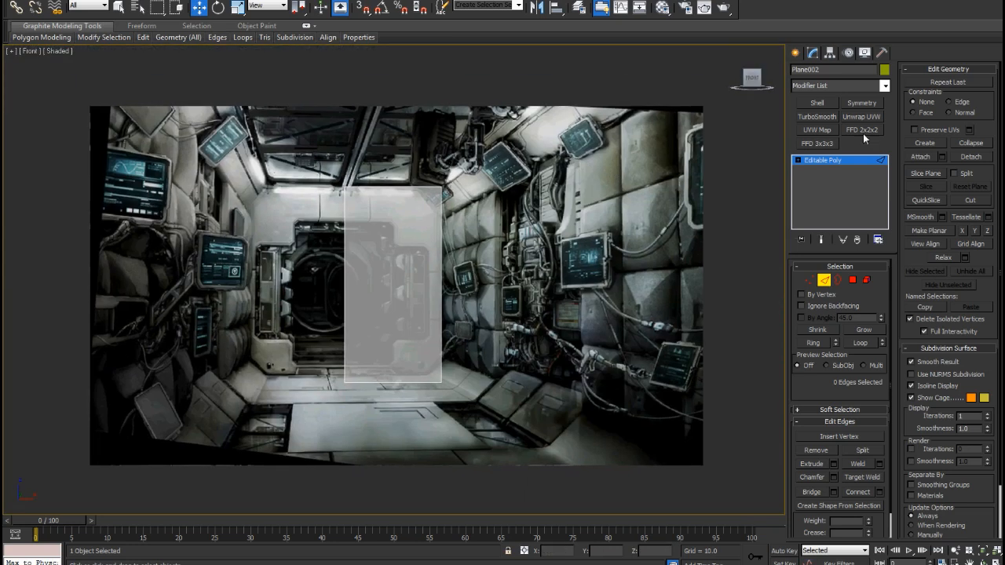
# Set the plane's object color to black
pyautogui.click(884, 71)
pyautogui.click(590, 302)
pyautogui.click(564, 340)
# In vertex mode, raise the plane's bottom vertices and shift its right-hand vertices slightly outward to fit the end wall
pyautogui.scroll(-2, 389, 261)
pyautogui.moveTo(389, 261); pyautogui.dragTo(326, 269, button='middle')
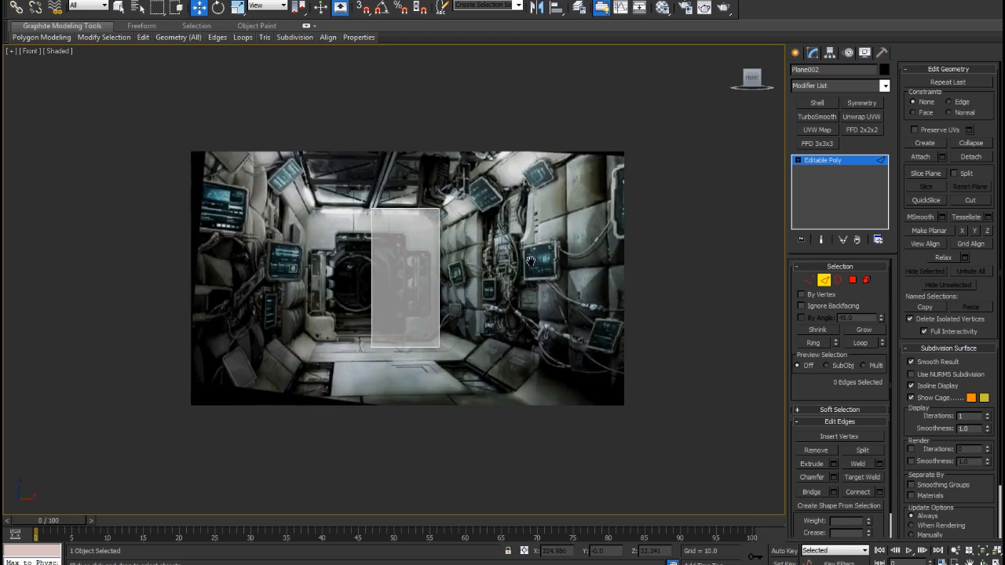
pyautogui.scroll(4, 325, 262)
pyautogui.click(809, 280)
pyautogui.moveTo(395, 239); pyautogui.dragTo(410, 217, button='middle')
pyautogui.moveTo(437, 120); pyautogui.dragTo(474, 368)
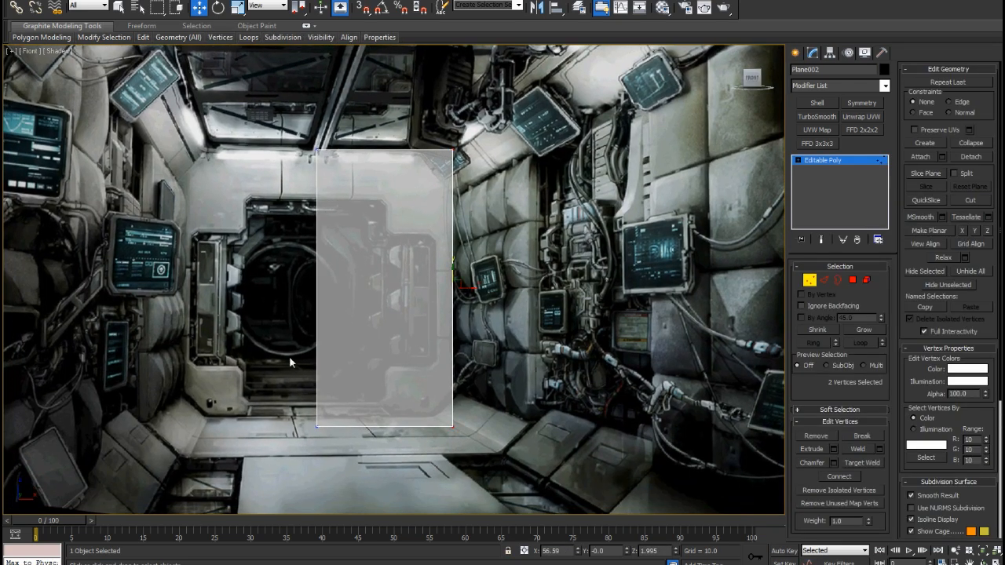
pyautogui.moveTo(592, 533); pyautogui.dragTo(593, 533)
pyautogui.moveTo(384, 408); pyautogui.dragTo(384, 401)
pyautogui.moveTo(448, 224); pyautogui.dragTo(478, 375)
pyautogui.moveTo(471, 285)
pyautogui.mouseDown()
pyautogui.moveTo(445, 283)
pyautogui.moveTo(476, 280)
pyautogui.mouseUp()
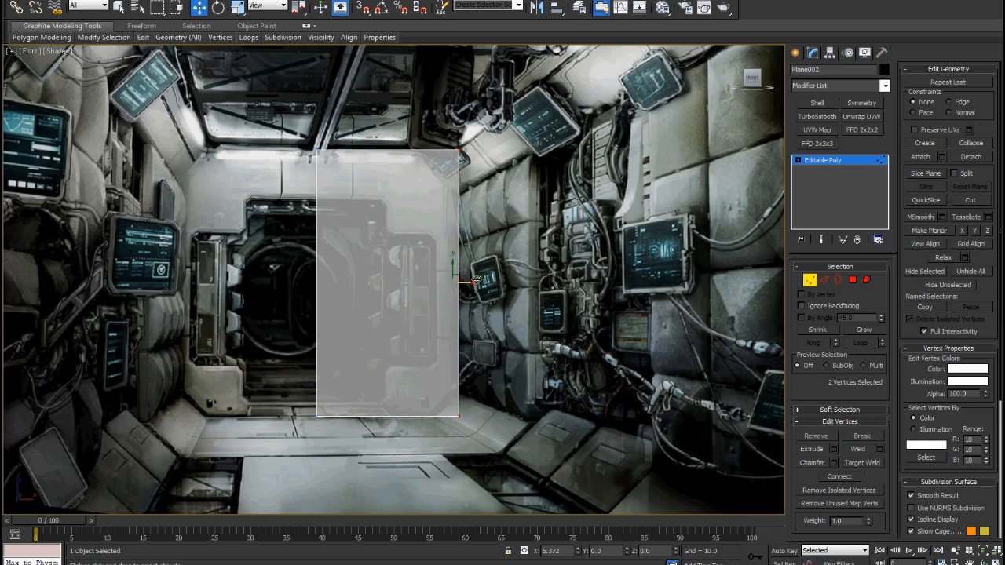
pyautogui.scroll(5, 392, 318)
pyautogui.scroll(-5, 392, 318)
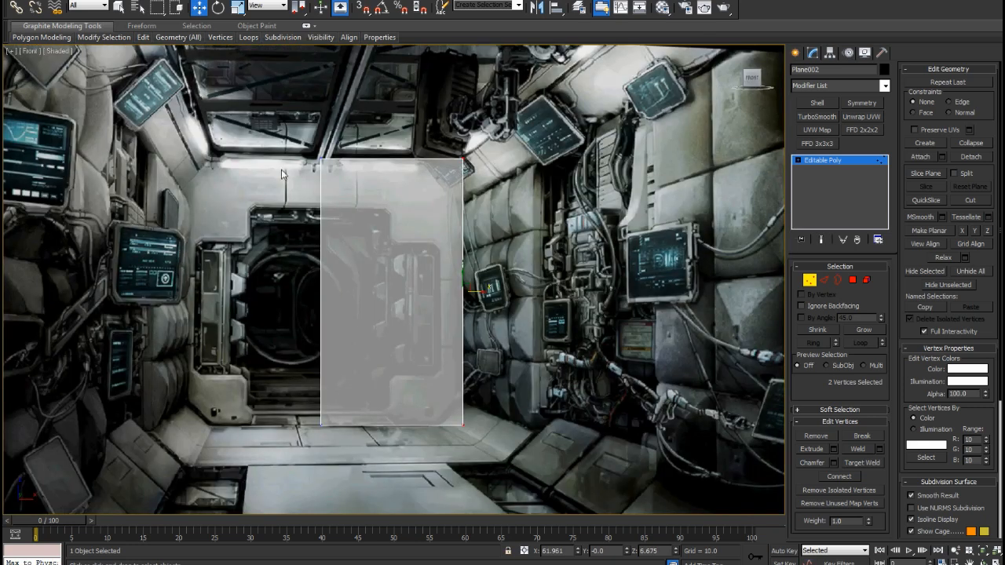
# Add three horizontal and two vertical edge loops to the plane with Swift Loop, following the stepped doorway outline
pyautogui.scroll(3, 283, 174)
pyautogui.moveTo(150, 38)
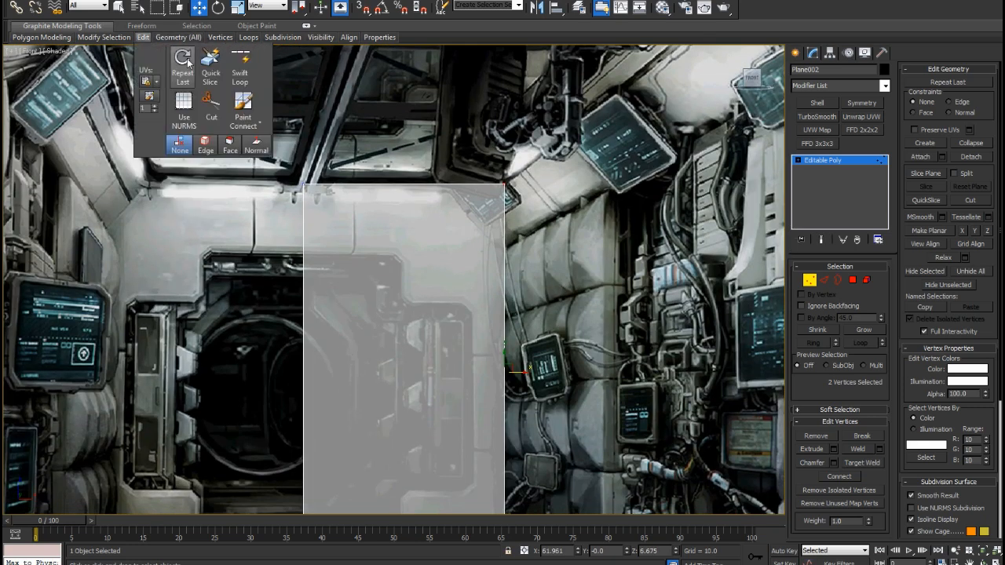
pyautogui.click(235, 61)
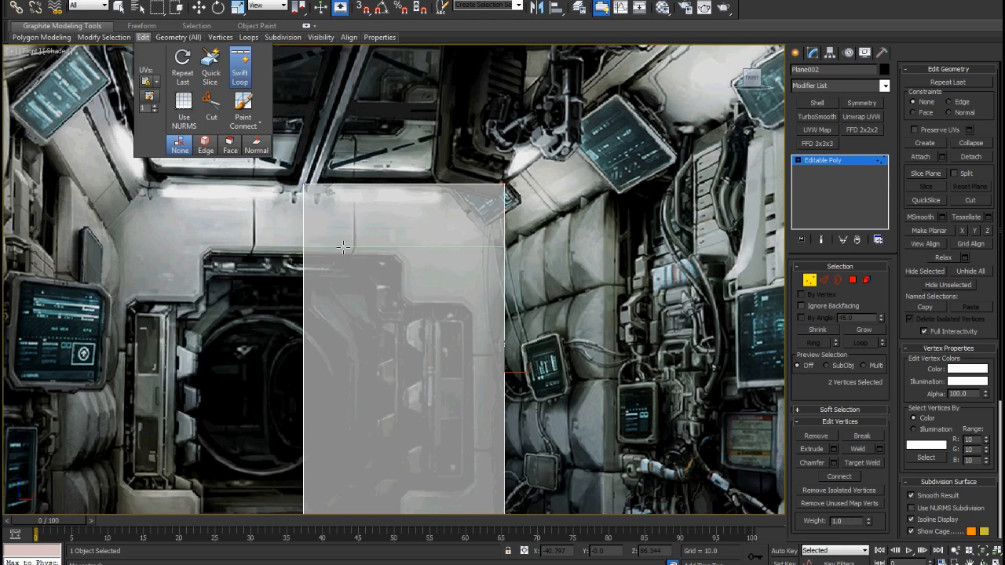
pyautogui.click(343, 248)
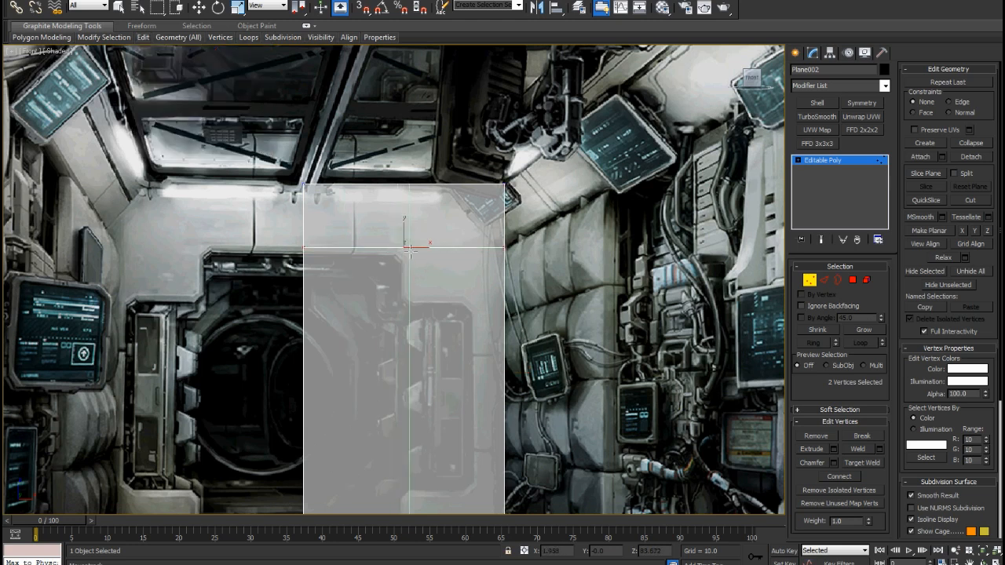
pyautogui.click(410, 249)
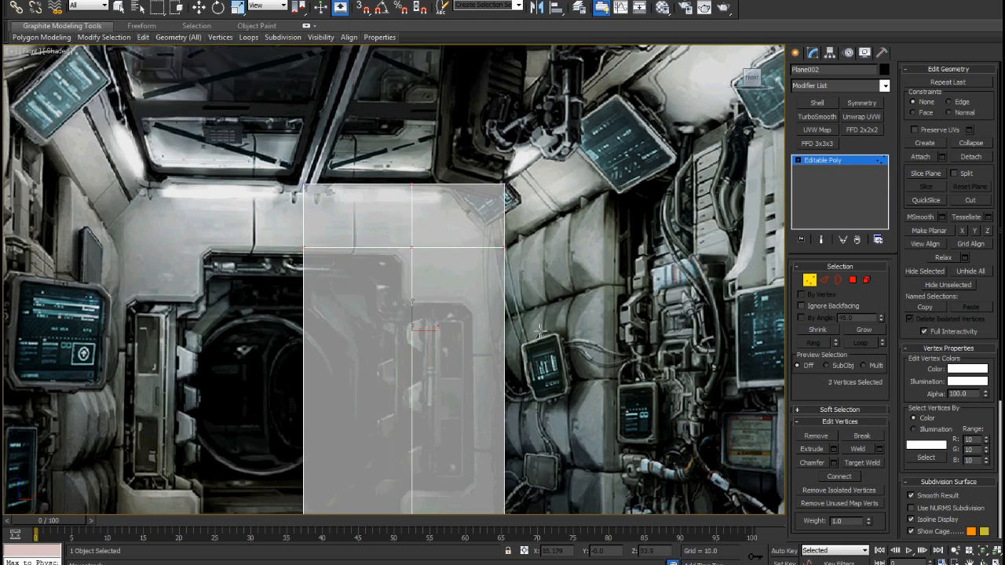
pyautogui.click(481, 296)
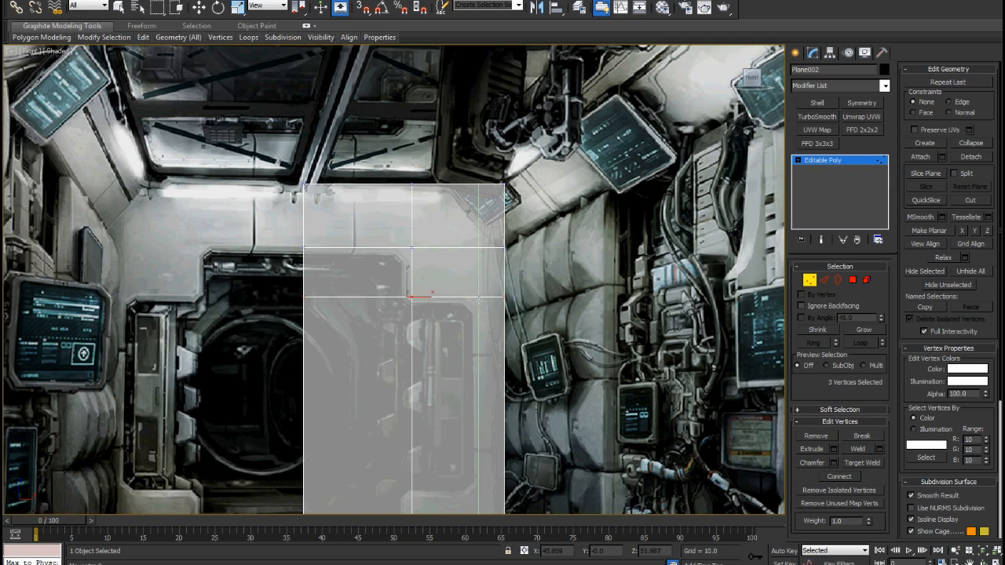
pyautogui.click(478, 307)
pyautogui.moveTo(474, 388); pyautogui.dragTo(486, 128, button='middle')
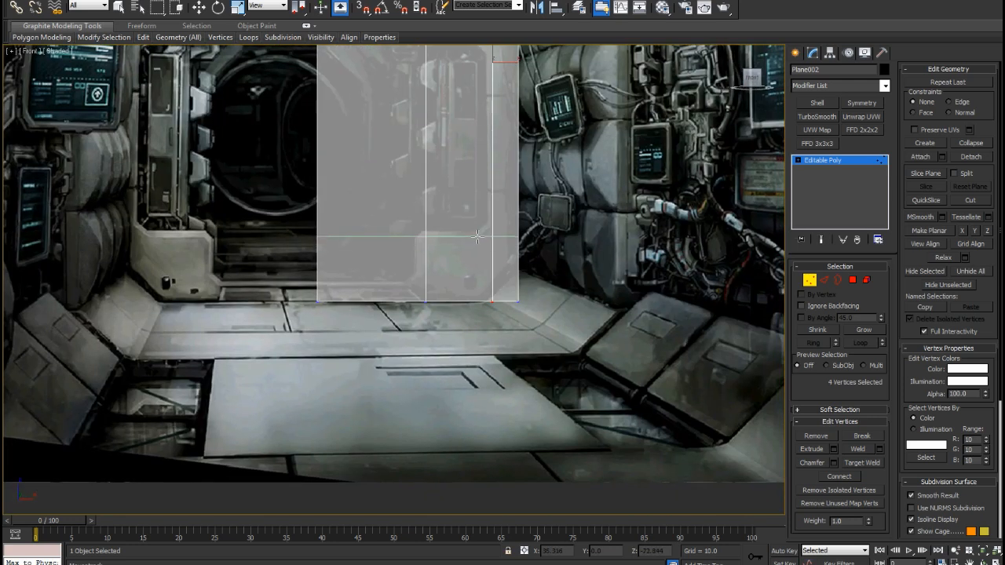
pyautogui.moveTo(477, 237); pyautogui.dragTo(393, 332, button='middle')
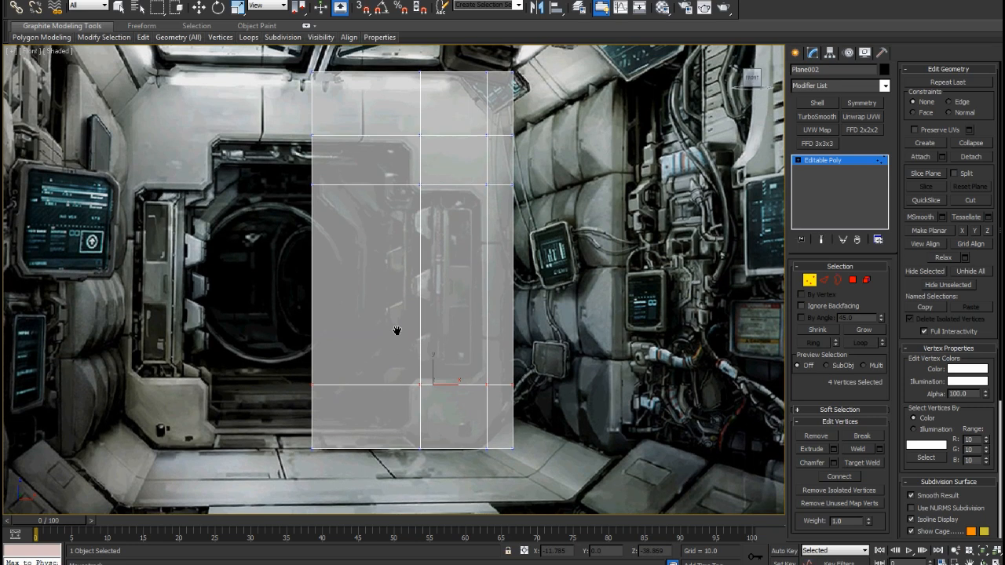
# Shift the inner vertical loop's vertices slightly toward the doorway centre and lower the uppermost horizontal loop's vertices slightly
pyautogui.press('w')
pyautogui.doubleClick(421, 383)
pyautogui.moveTo(434, 243); pyautogui.dragTo(432, 243)
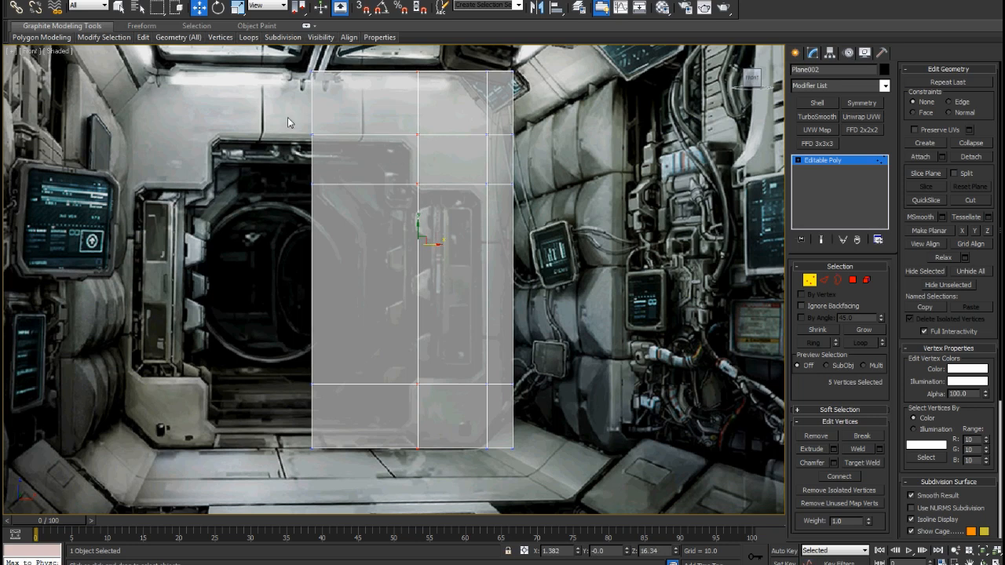
pyautogui.moveTo(616, 160); pyautogui.dragTo(617, 160)
pyautogui.moveTo(434, 116); pyautogui.dragTo(433, 119)
# Raise the plane's bottom row of vertices to just below the lowest horizontal loop
pyautogui.scroll(2, 408, 388)
pyautogui.moveTo(753, 510); pyautogui.dragTo(753, 510)
pyautogui.moveTo(449, 439); pyautogui.dragTo(452, 383)
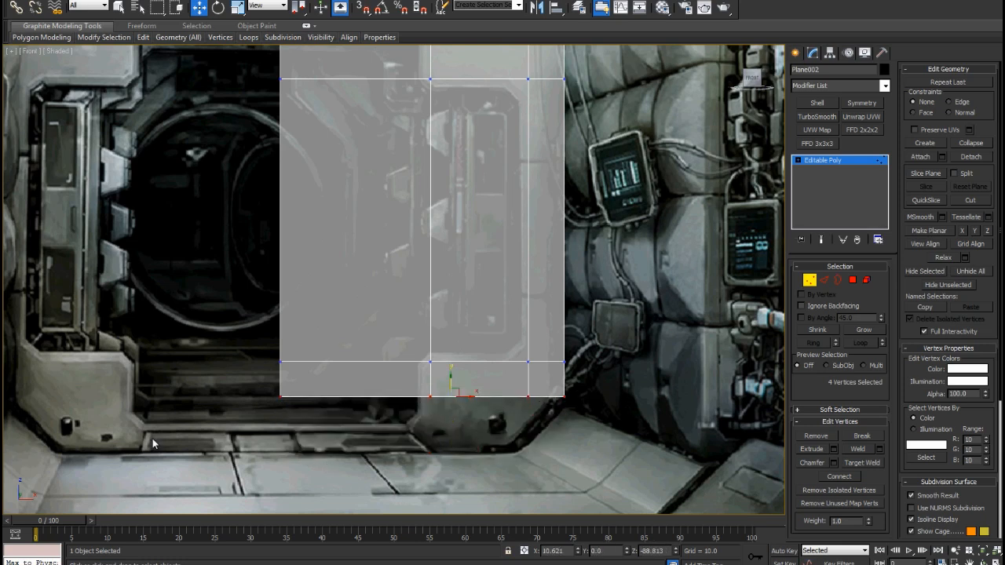
pyautogui.scroll(-4, 344, 438)
pyautogui.scroll(2, 363, 424)
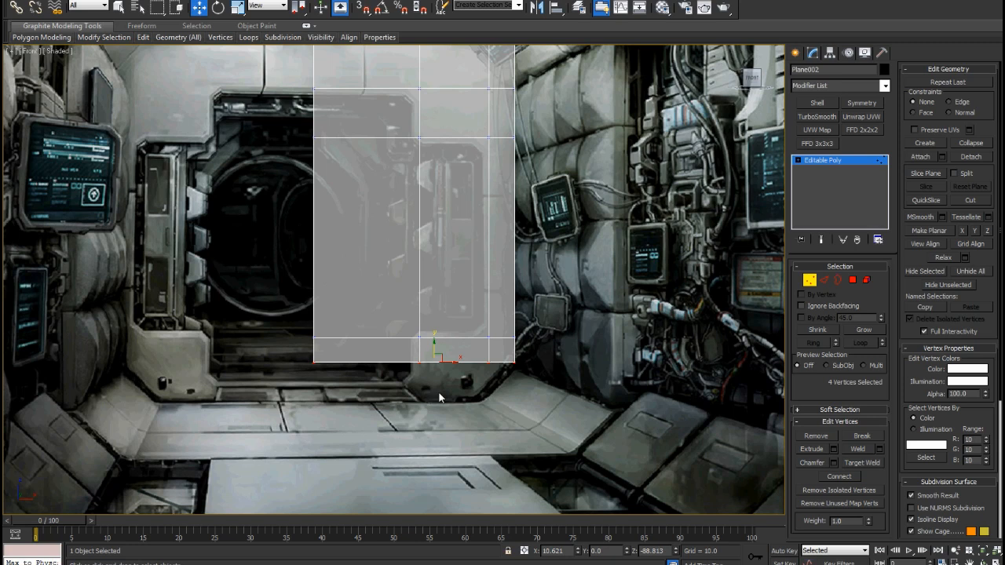
pyautogui.scroll(-2, 435, 397)
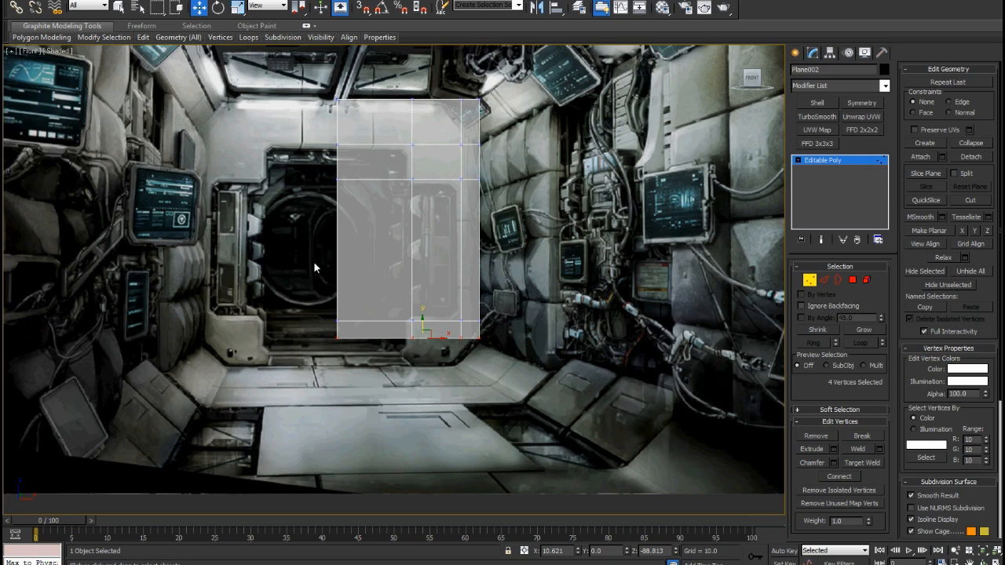
# Lower the plane's bottom row of vertices to the front edge of the doorway sill
pyautogui.scroll(3, 393, 383)
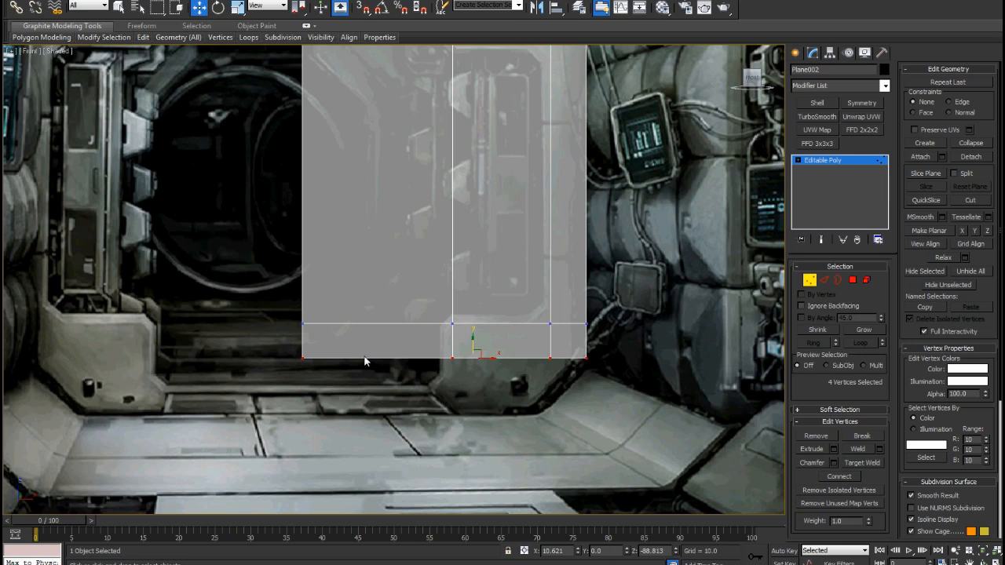
pyautogui.moveTo(472, 338); pyautogui.dragTo(472, 392)
pyautogui.scroll(-3, 471, 392)
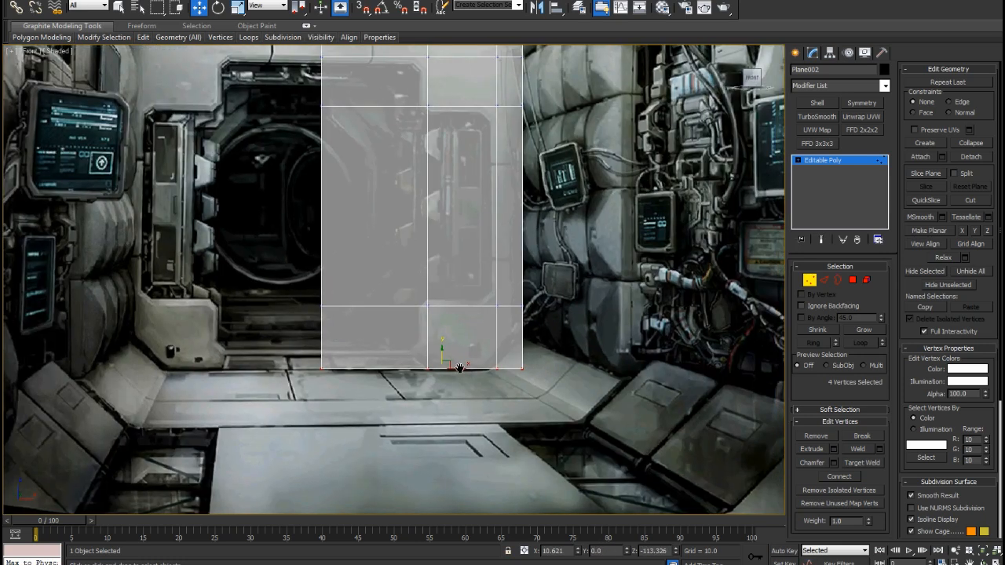
# Chamfer the vertex where the inner vertical loop crosses the uppermost horizontal loop, matching the doorway's angled corner
pyautogui.scroll(6, 402, 332)
pyautogui.click(397, 322)
pyautogui.scroll(3, 442, 217)
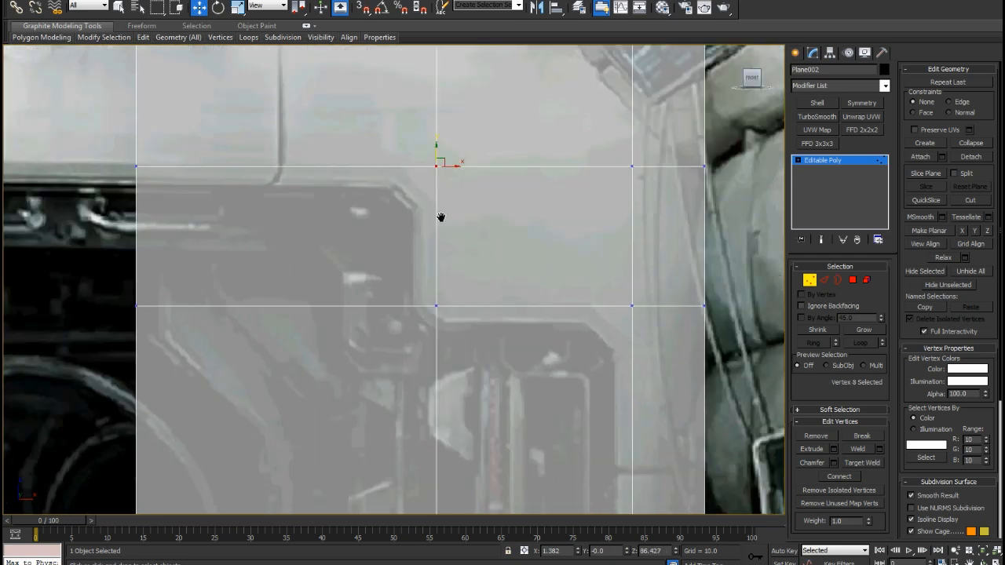
pyautogui.scroll(-2, 442, 217)
pyautogui.scroll(2, 442, 218)
pyautogui.click(833, 462)
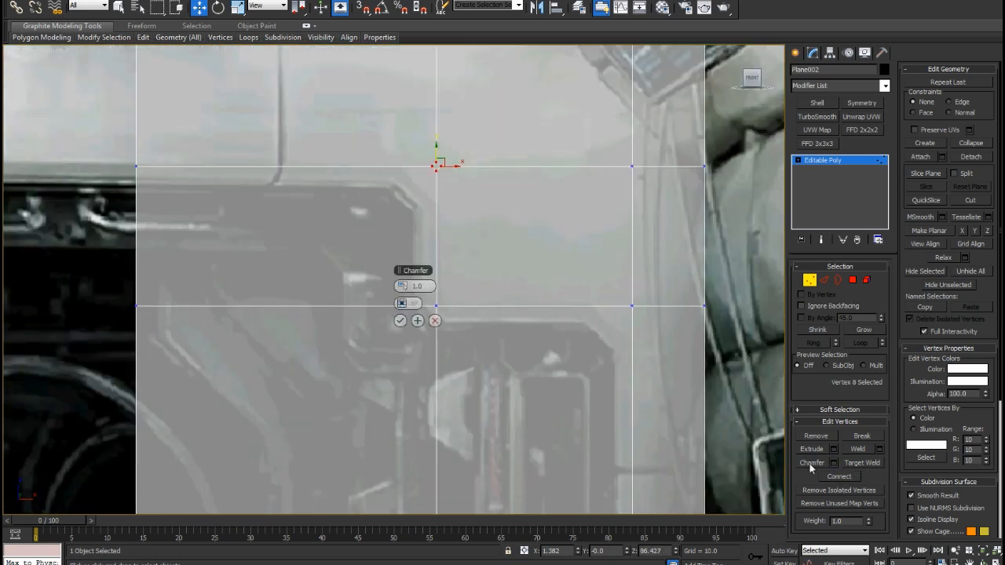
pyautogui.moveTo(401, 286)
pyautogui.mouseDown()
pyautogui.moveTo(443, 291)
pyautogui.moveTo(412, 289)
pyautogui.mouseUp()
pyautogui.click(399, 320)
pyautogui.scroll(-2, 428, 191)
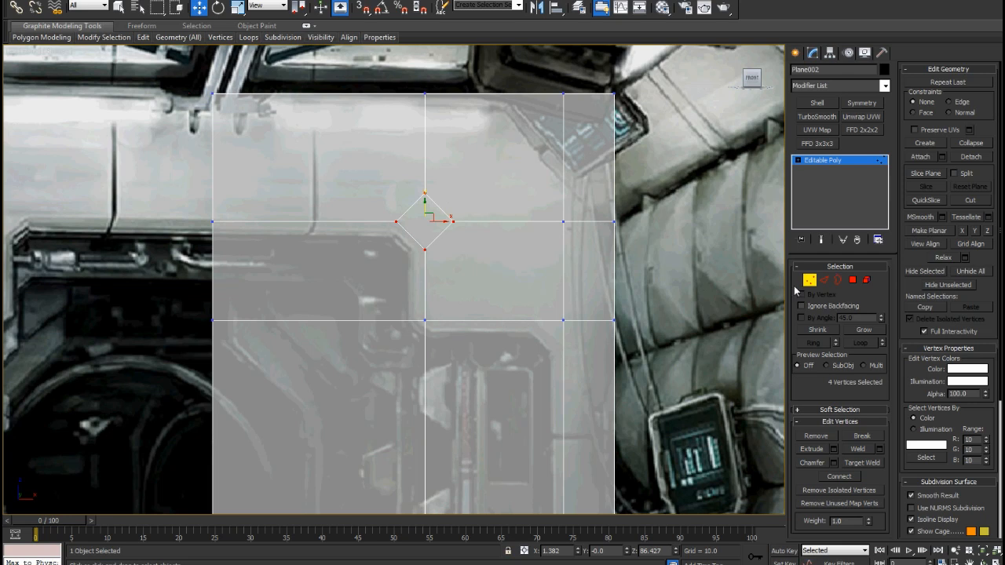
# In edge mode, remove the outer edges of the chamfer diamond together with their vertices
pyautogui.click(824, 279)
pyautogui.click(437, 203)
pyautogui.hotkey('ctrl', 'BackSpace')
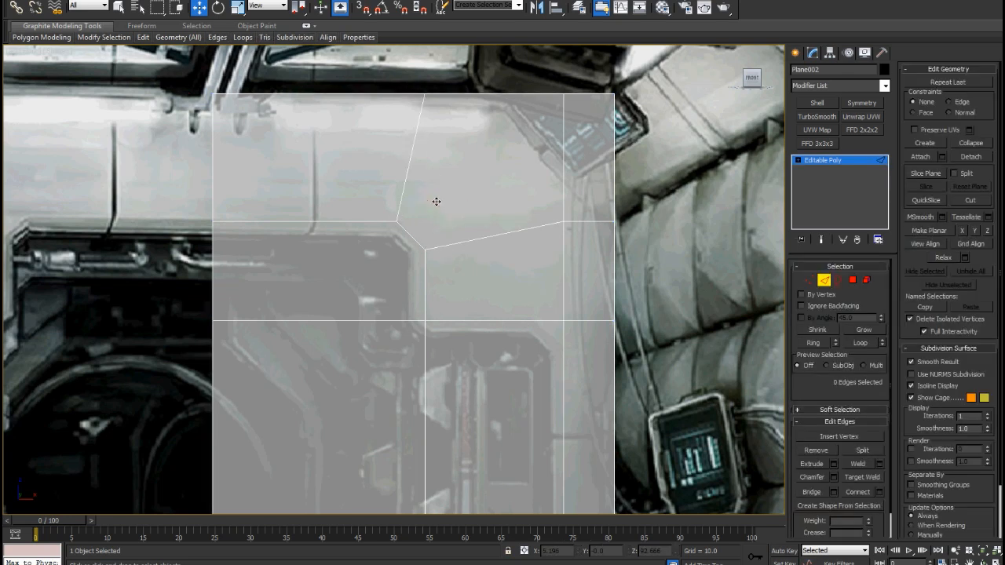
# In vertex mode, select the uppermost loop's two right-hand vertices and turn on 3D vertex snapping
pyautogui.click(802, 269)
pyautogui.click(796, 267)
pyautogui.click(797, 268)
pyautogui.click(805, 280)
pyautogui.moveTo(537, 188); pyautogui.dragTo(686, 268)
pyautogui.click(363, 8)
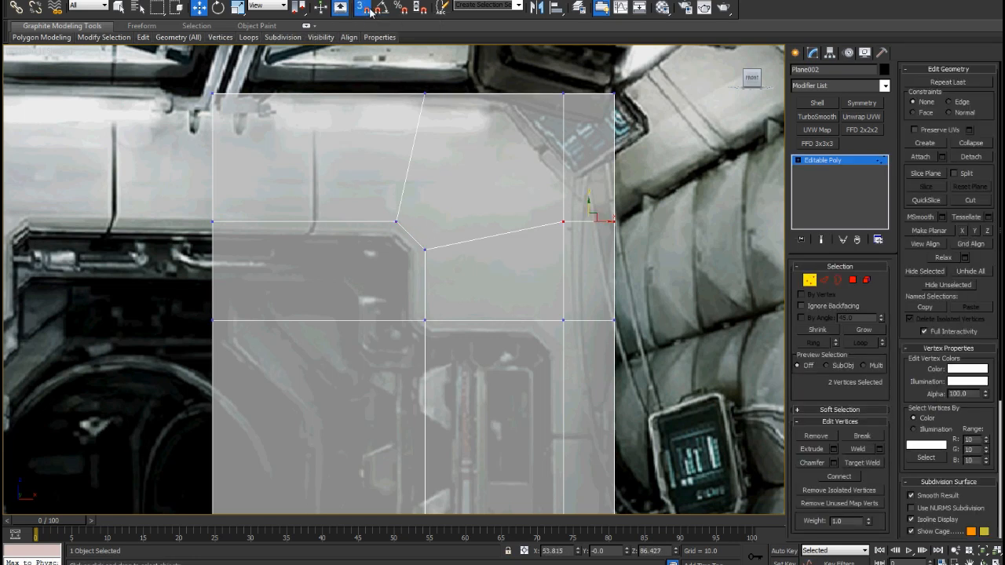
pyautogui.rightClick(363, 10)
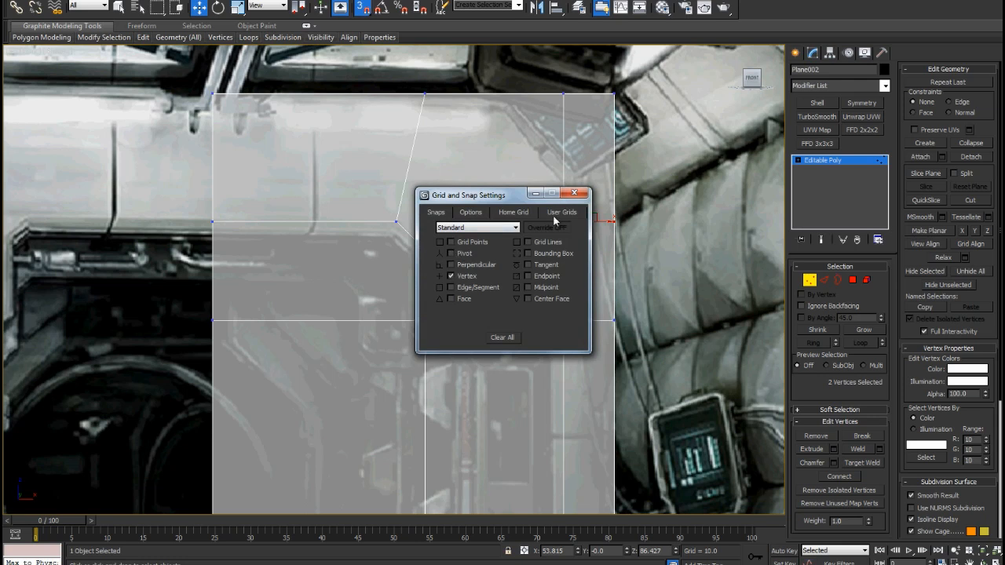
pyautogui.click(574, 192)
# Snap the two selected vertices level with the chamfer's lower corner, and align the top-edge vertex above its left corner
pyautogui.moveTo(587, 204); pyautogui.dragTo(593, 233)
pyautogui.click(424, 95)
pyautogui.moveTo(445, 96); pyautogui.dragTo(398, 219)
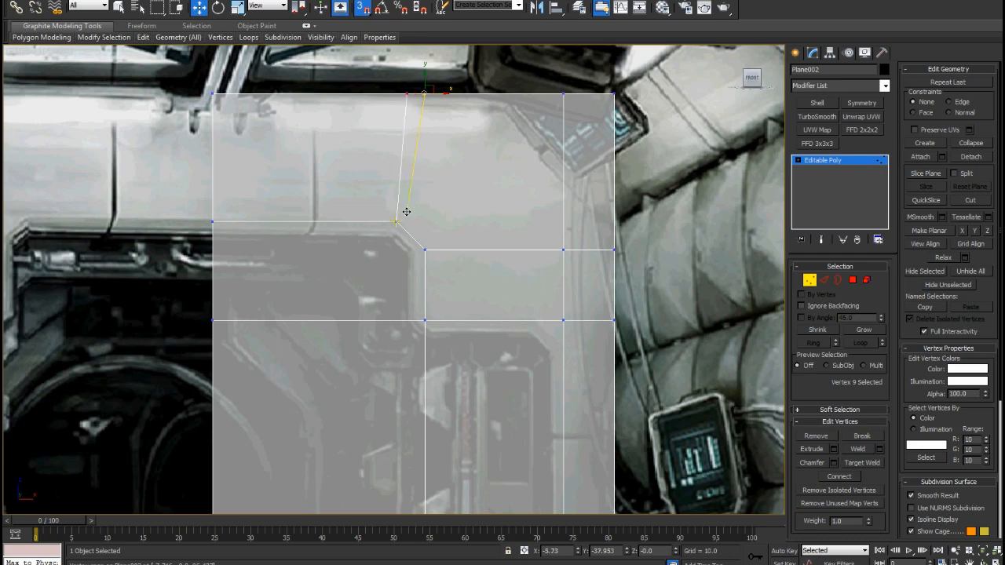
pyautogui.scroll(-3, 419, 222)
pyautogui.scroll(2, 462, 196)
pyautogui.moveTo(462, 195); pyautogui.dragTo(386, 263, button='middle')
pyautogui.scroll(3, 390, 236)
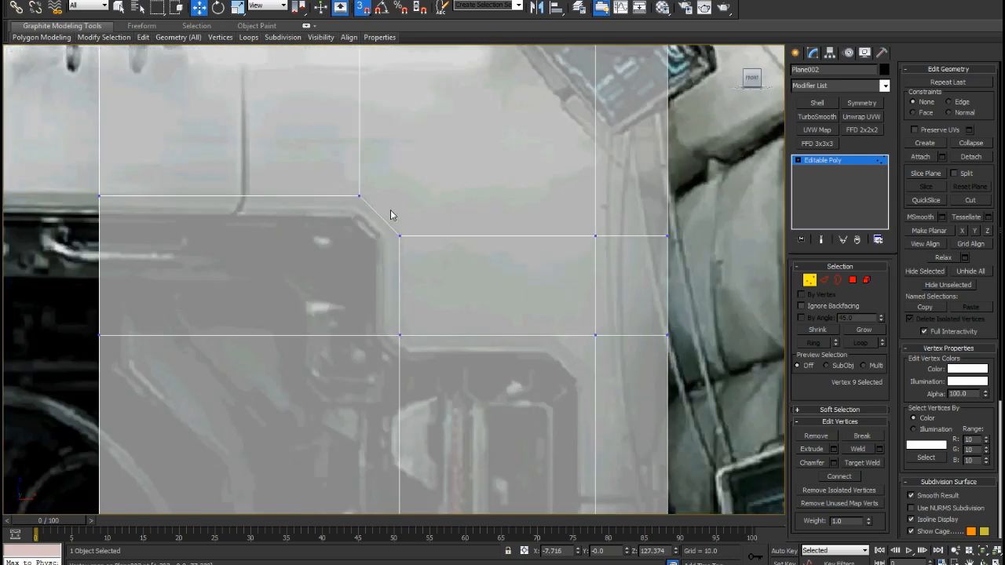
# Chamfer the vertex where the inner vertical loop meets the second horizontal loop by 4.899
pyautogui.scroll(-5, 401, 214)
pyautogui.scroll(2, 380, 240)
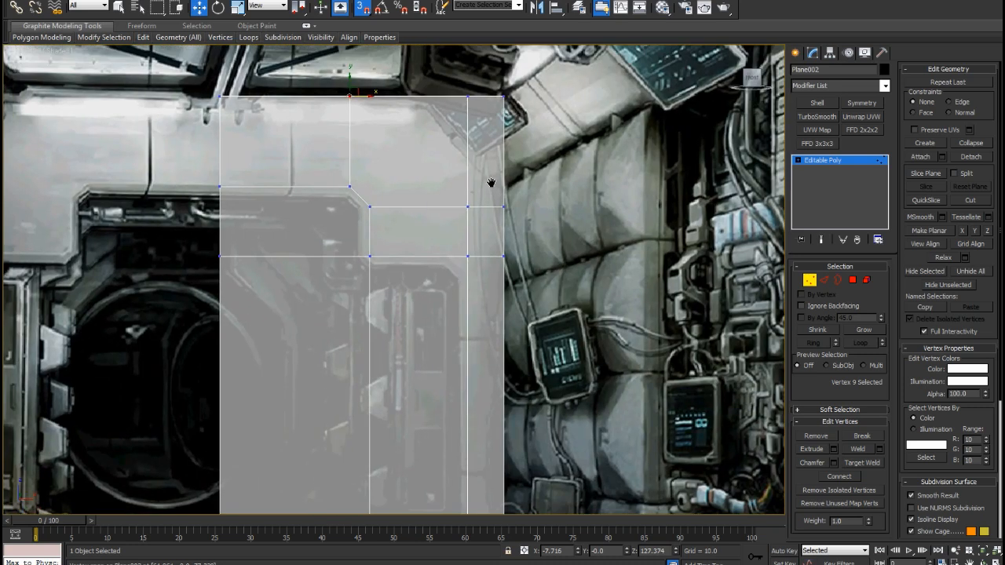
pyautogui.scroll(2, 368, 247)
pyautogui.click(362, 254)
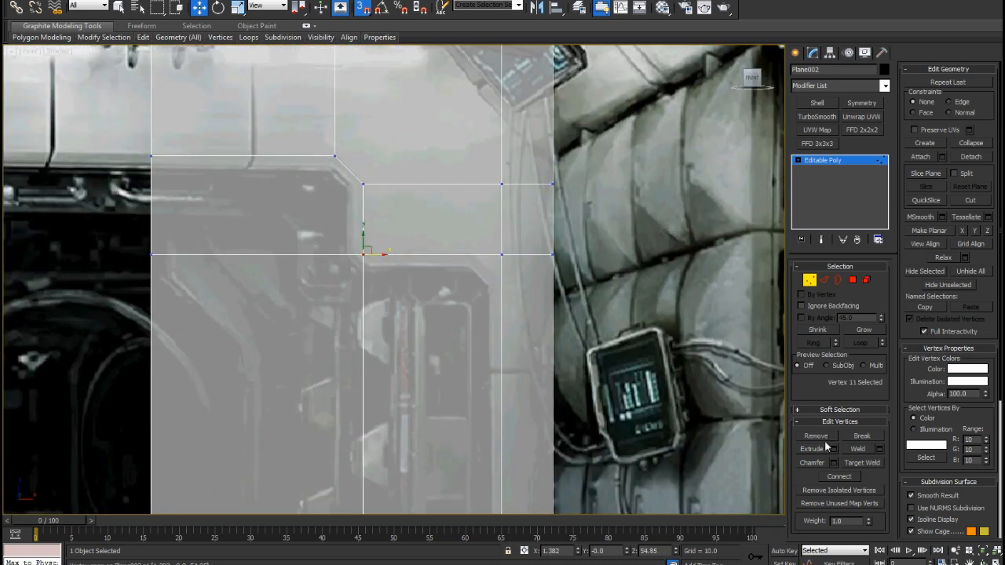
pyautogui.click(833, 464)
pyautogui.moveTo(402, 286); pyautogui.dragTo(391, 292)
pyautogui.click(400, 320)
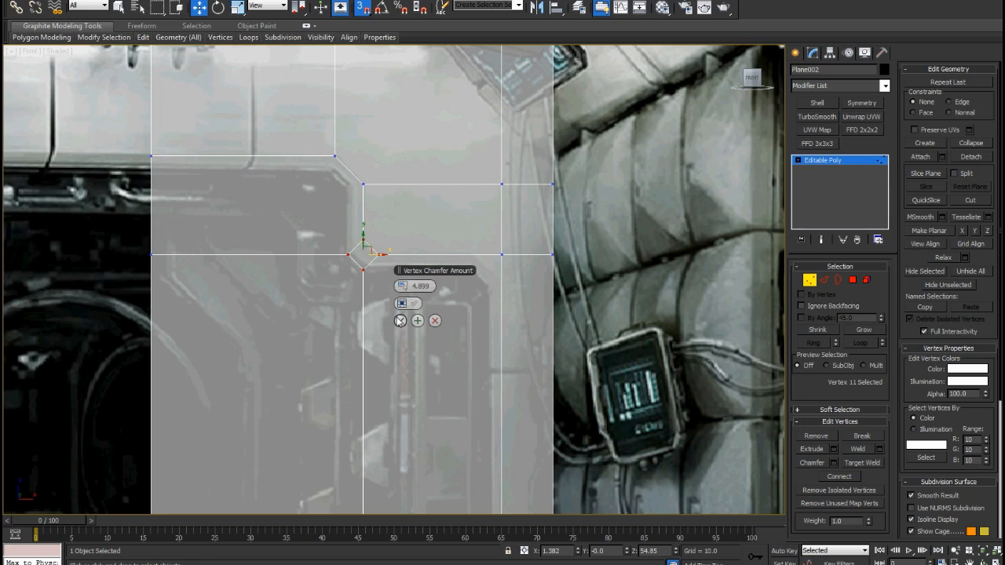
# Undo both vertex chamfers, the edge removal and the vertex moves on the plane
pyautogui.scroll(-2, 382, 272)
pyautogui.scroll(-2, 382, 271)
pyautogui.moveTo(382, 271); pyautogui.dragTo(402, 189, button='middle')
pyautogui.scroll(2, 402, 190)
pyautogui.hotkey('ctrl', 'z')
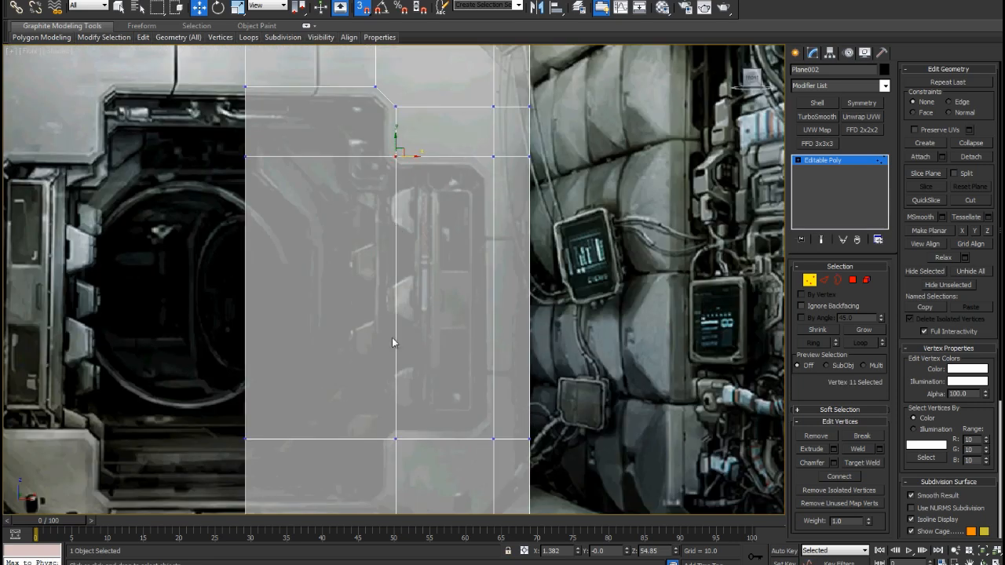
pyautogui.moveTo(396, 342); pyautogui.dragTo(394, 238, button='middle')
pyautogui.scroll(-3, 403, 245)
pyautogui.hotkey('ctrl', 'z')
pyautogui.scroll(2, 399, 255)
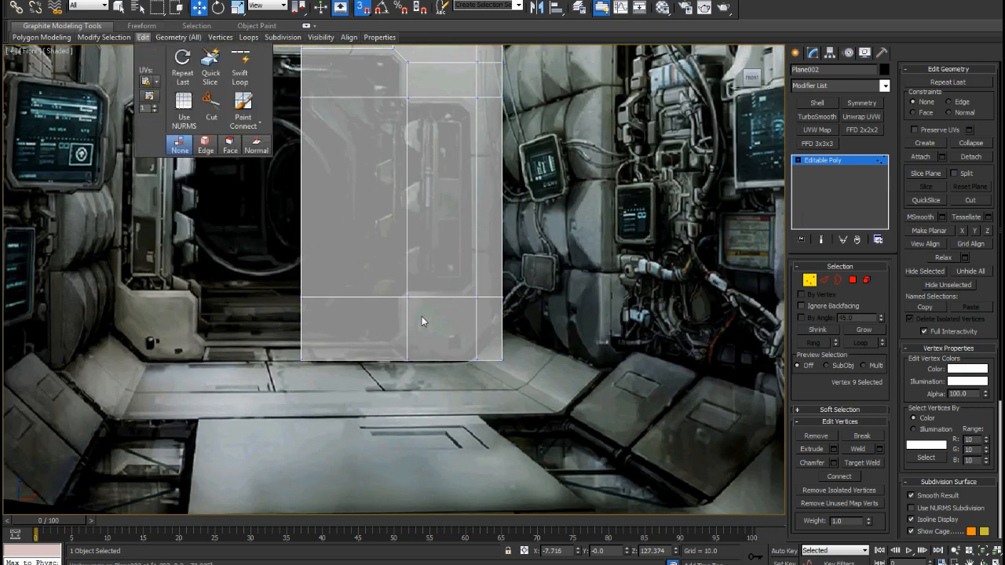
pyautogui.moveTo(408, 304); pyautogui.dragTo(407, 359, button='middle')
pyautogui.hotkey('ctrl', 'z')
pyautogui.hotkey('ctrl', 'z')
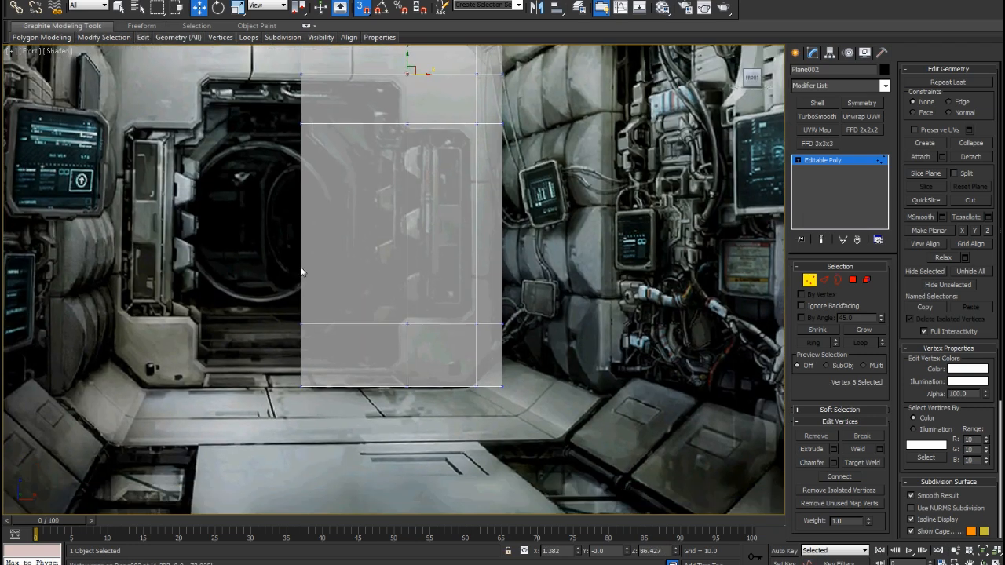
# Add a horizontal Swift Loop just above the plane's bottom edge, along the doorway opening's lower edge
pyautogui.moveTo(390, 310); pyautogui.dragTo(391, 280, button='middle')
pyautogui.moveTo(147, 41)
pyautogui.click(240, 72)
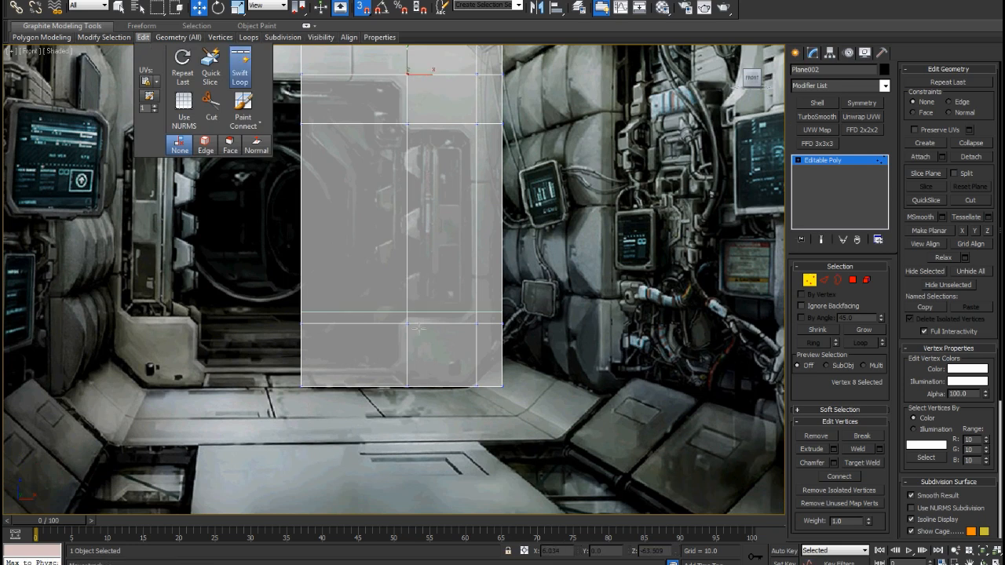
pyautogui.scroll(3, 471, 236)
pyautogui.moveTo(525, 240); pyautogui.dragTo(415, 283, button='middle')
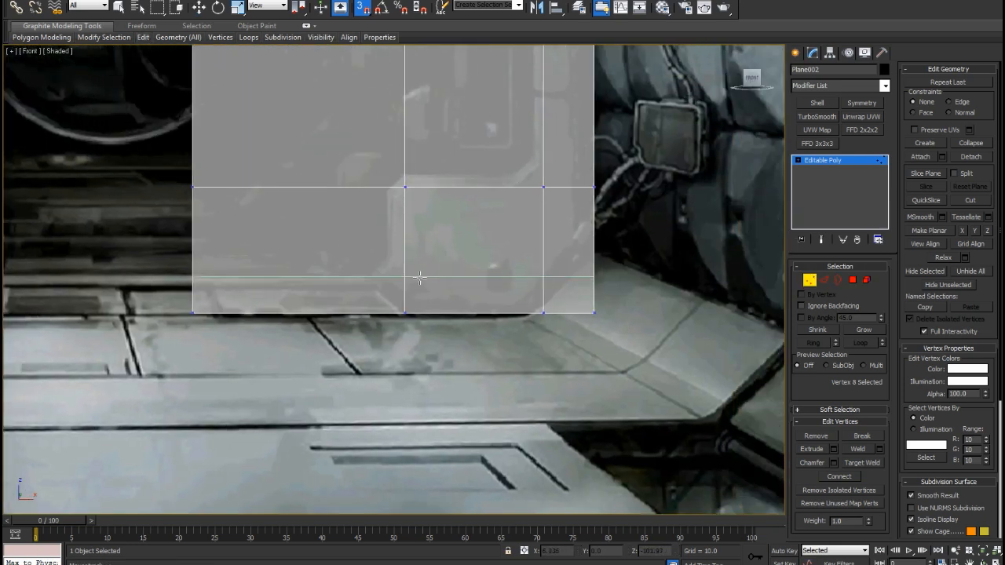
pyautogui.click(418, 280)
pyautogui.press('w')
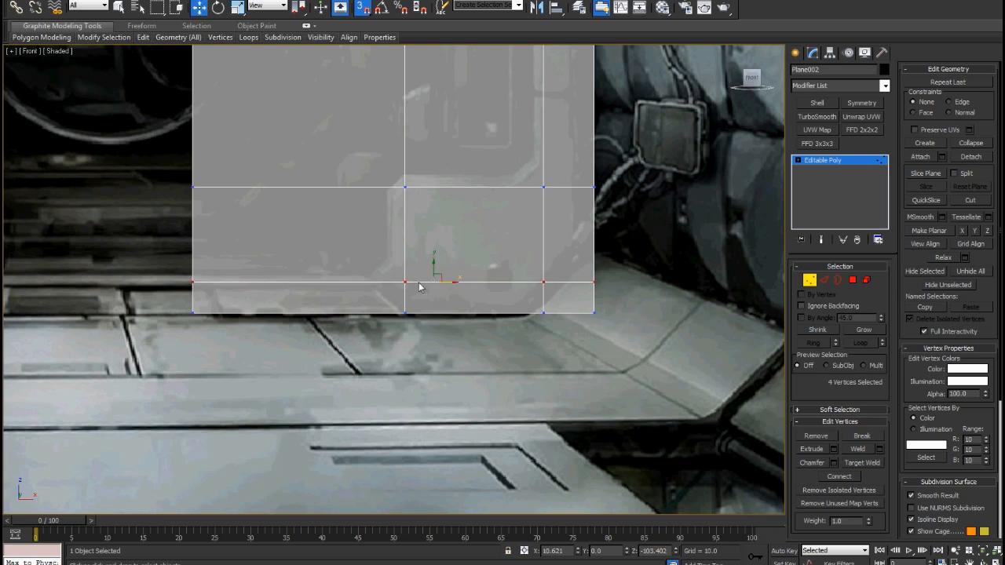
# Chamfer the inner vertical loop's vertices on the uppermost and lowest horizontal loops by 8.828
pyautogui.scroll(-4, 418, 283)
pyautogui.moveTo(406, 232)
pyautogui.mouseDown(button='middle')
pyautogui.moveTo(401, 384)
pyautogui.moveTo(401, 215)
pyautogui.mouseUp(button='middle')
pyautogui.scroll(2, 399, 142)
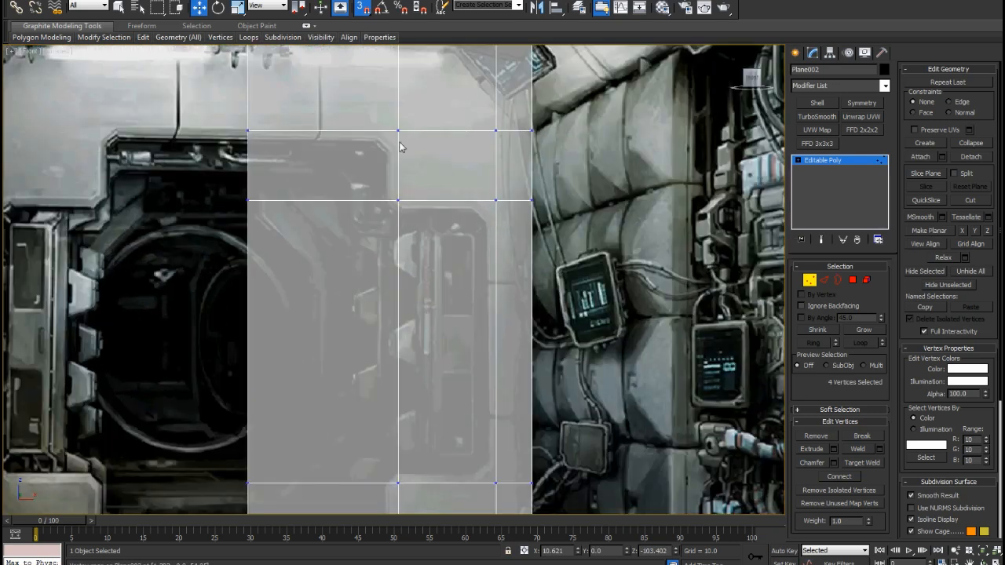
pyautogui.scroll(-2, 399, 141)
pyautogui.moveTo(409, 523); pyautogui.dragTo(410, 523)
pyautogui.scroll(3, 416, 306)
pyautogui.moveTo(415, 331); pyautogui.dragTo(413, 331)
pyautogui.scroll(2, 405, 224)
pyautogui.moveTo(406, 224); pyautogui.dragTo(411, 408, button='middle')
pyautogui.click(398, 277)
pyautogui.moveTo(425, 334); pyautogui.dragTo(424, 175, button='middle')
pyautogui.scroll(-2, 430, 156)
pyautogui.moveTo(425, 281); pyautogui.dragTo(435, 78, button='middle')
pyautogui.keyDown('ctrl'); pyautogui.moveTo(404, 352); pyautogui.dragTo(422, 383); pyautogui.keyUp('ctrl')
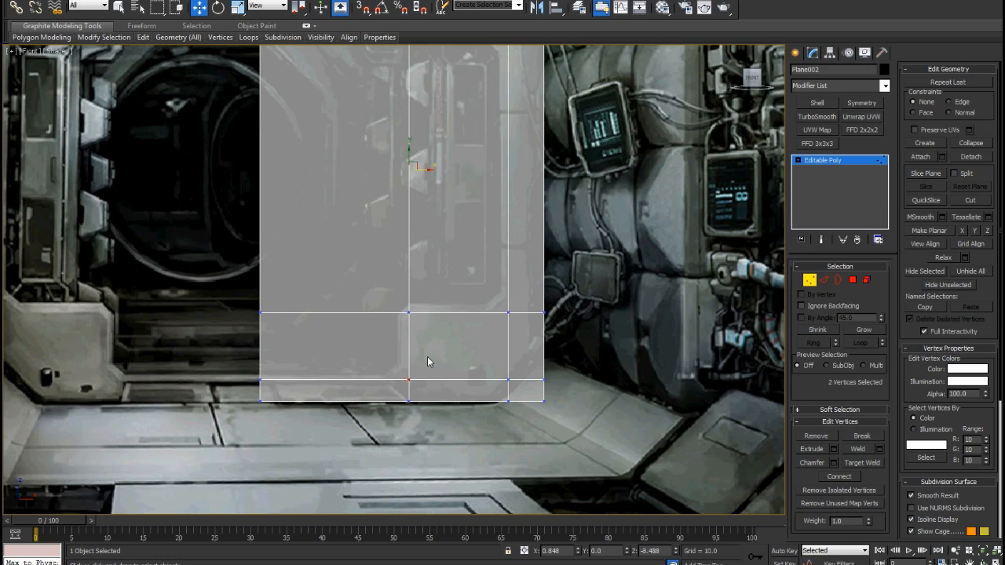
pyautogui.moveTo(422, 59); pyautogui.dragTo(421, 224, button='middle')
pyautogui.moveTo(407, 330); pyautogui.dragTo(409, 292, button='middle')
pyautogui.moveTo(402, 492); pyautogui.dragTo(406, 378, button='middle')
pyautogui.moveTo(409, 340); pyautogui.dragTo(398, 413, button='middle')
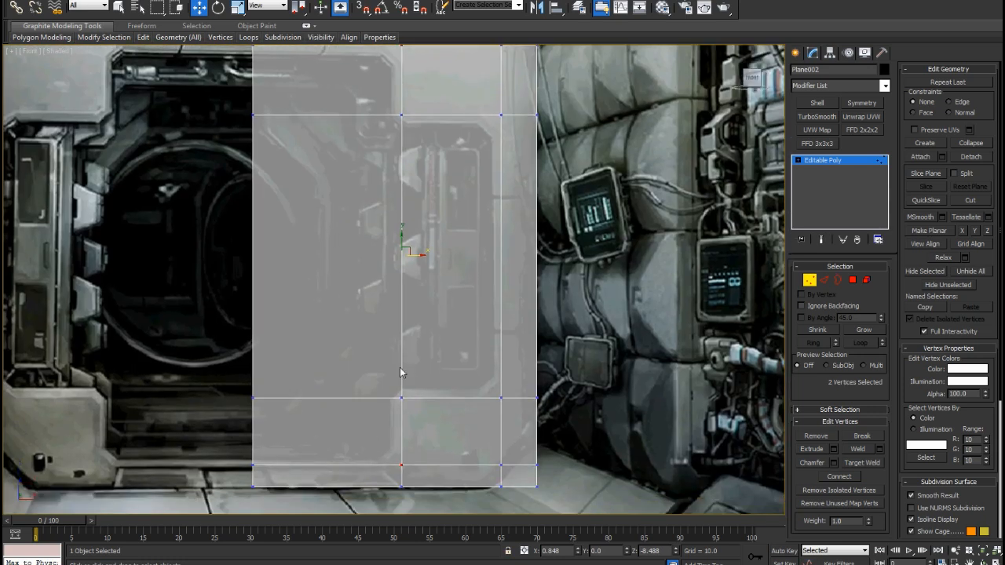
pyautogui.moveTo(397, 110); pyautogui.dragTo(401, 139, button='middle')
pyautogui.moveTo(498, 351); pyautogui.dragTo(502, 422, button='middle')
pyautogui.moveTo(503, 340); pyautogui.dragTo(502, 279, button='middle')
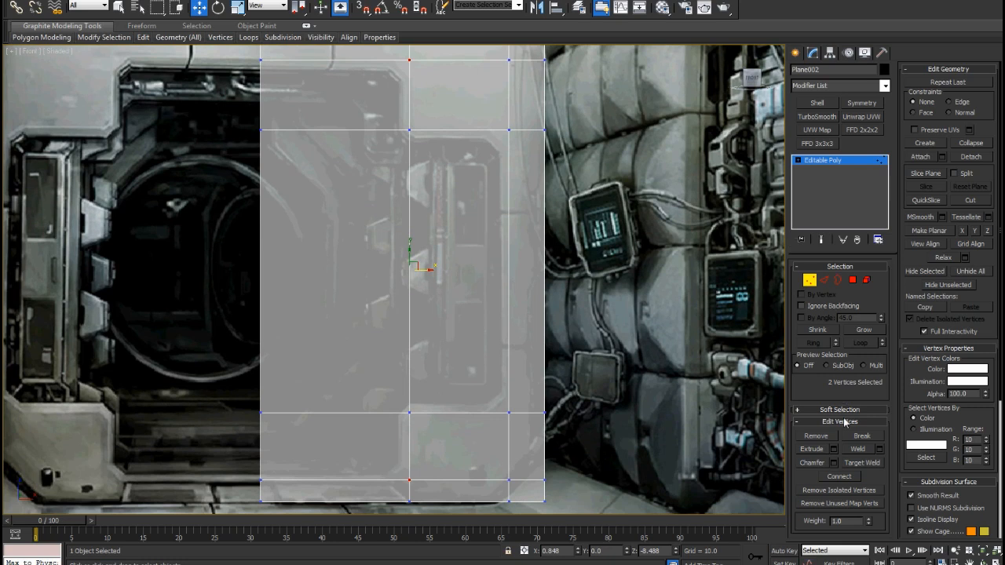
pyautogui.click(834, 463)
pyautogui.moveTo(416, 286); pyautogui.dragTo(424, 287)
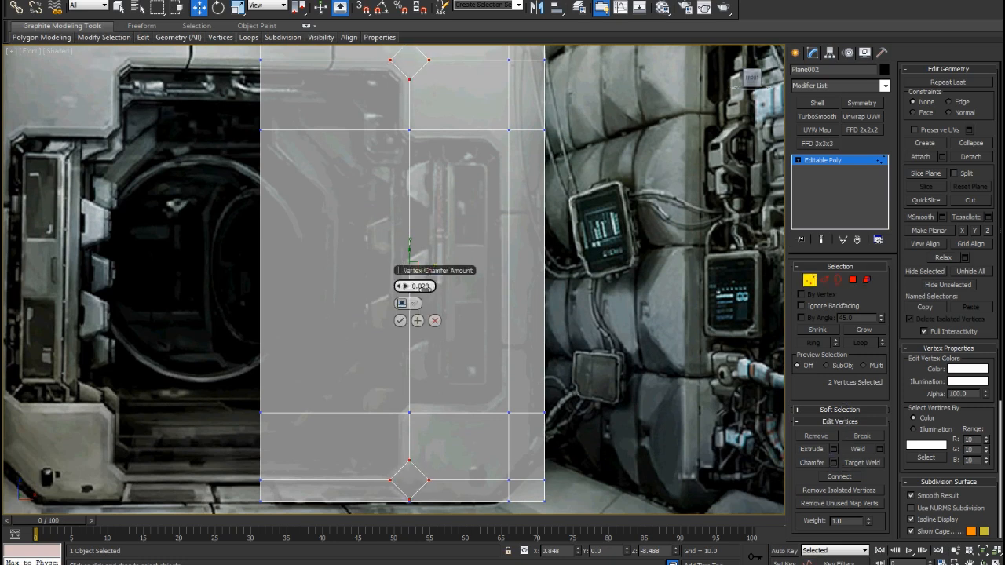
pyautogui.click(400, 320)
pyautogui.moveTo(431, 301); pyautogui.dragTo(429, 338, button='middle')
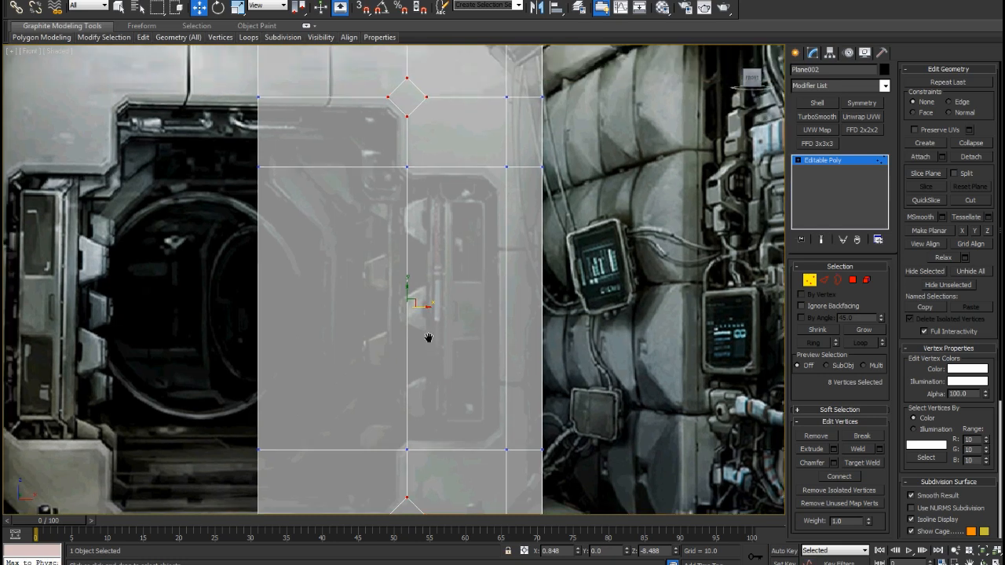
# Select the inner vertical loop's two vertices on the middle horizontal loops, at the side recess's upper and lower corners
pyautogui.click(407, 167)
pyautogui.moveTo(407, 298); pyautogui.dragTo(408, 216, button='middle')
pyautogui.keyDown('ctrl'); pyautogui.moveTo(437, 400); pyautogui.dragTo(436, 400); pyautogui.keyUp('ctrl')
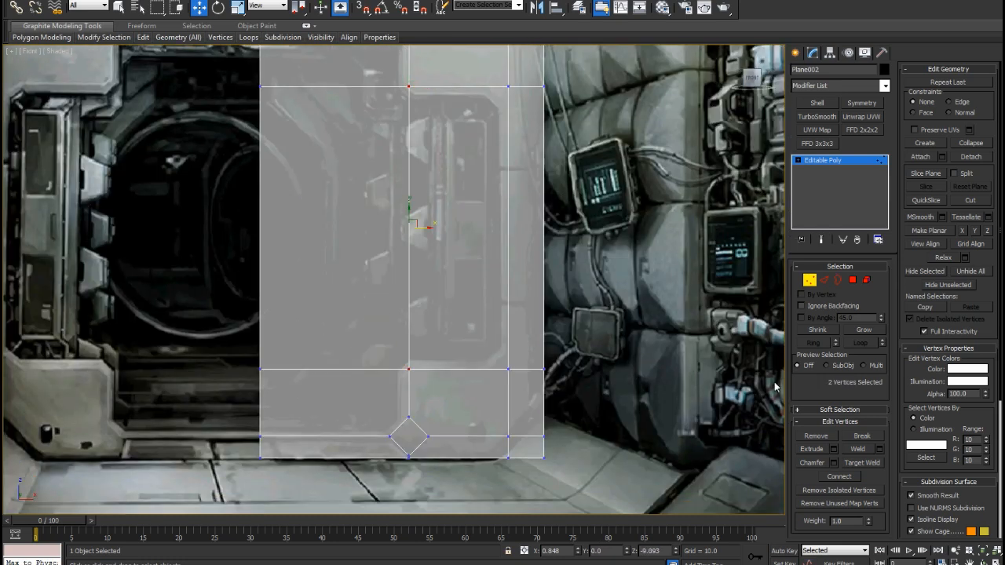
# Try a 3.699 chamfer on the two selected vertices, undo it, and cancel a vertex extrusion
pyautogui.click(834, 464)
pyautogui.moveTo(399, 286); pyautogui.dragTo(399, 286)
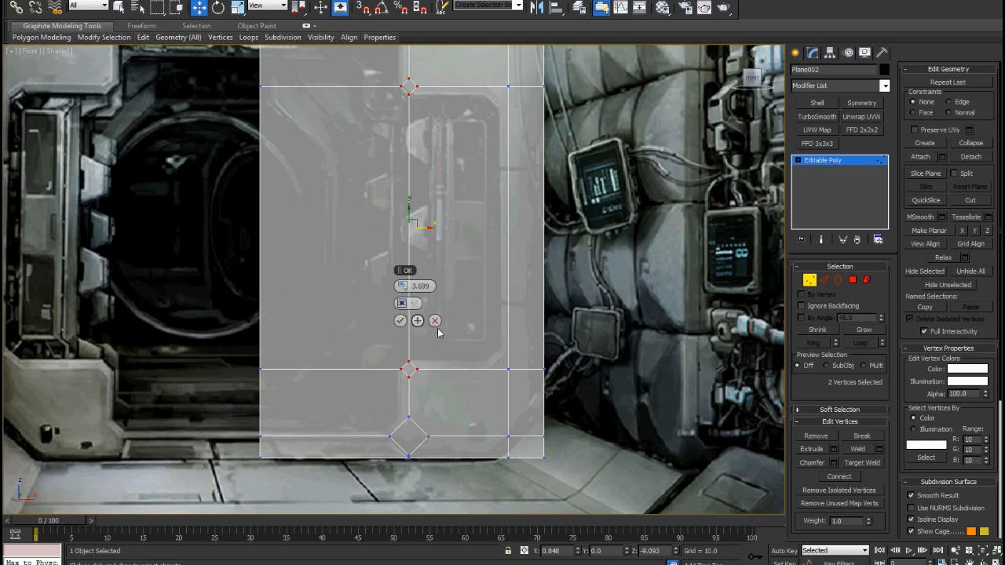
pyautogui.click(400, 321)
pyautogui.hotkey('ctrl', 'z')
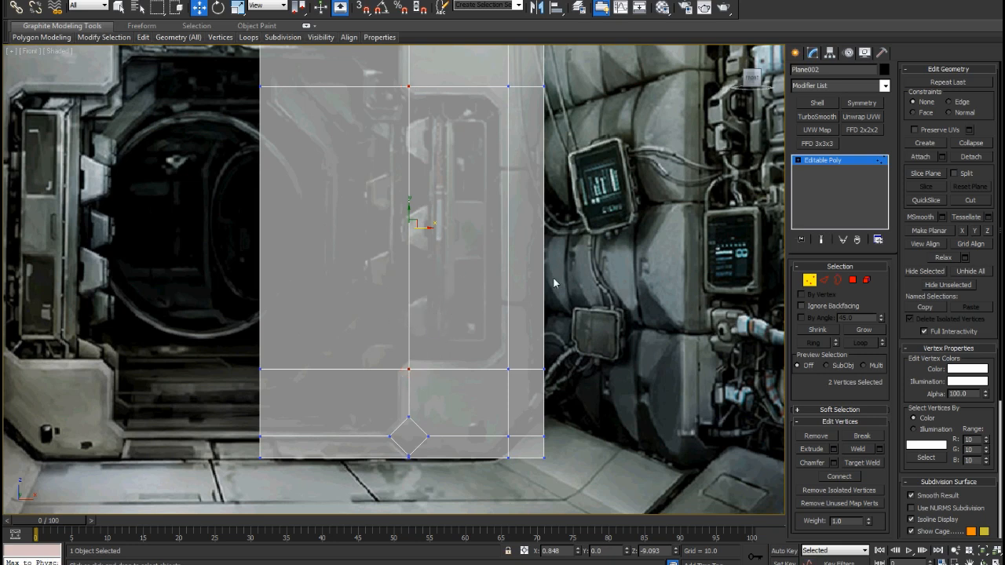
pyautogui.click(833, 449)
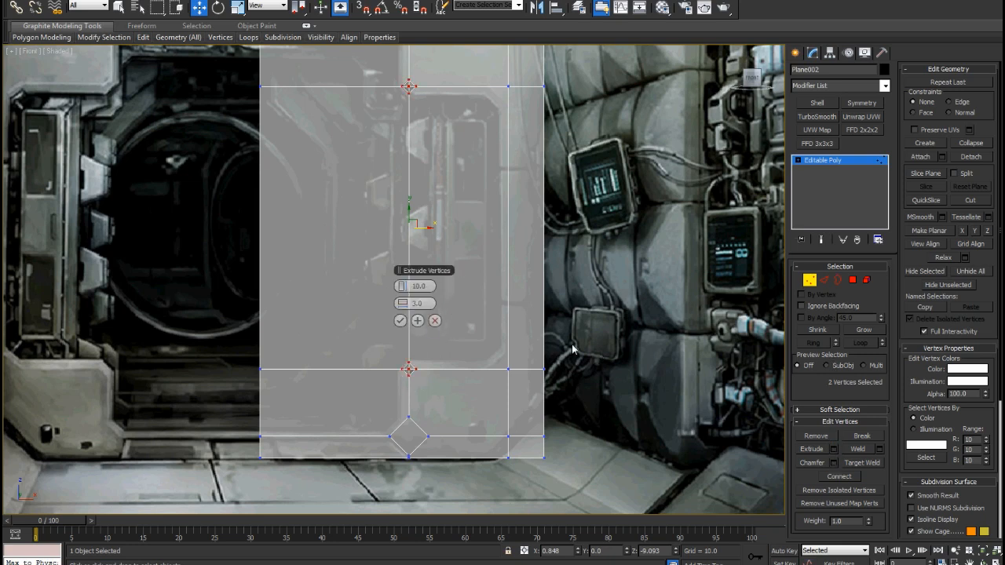
pyautogui.click(434, 321)
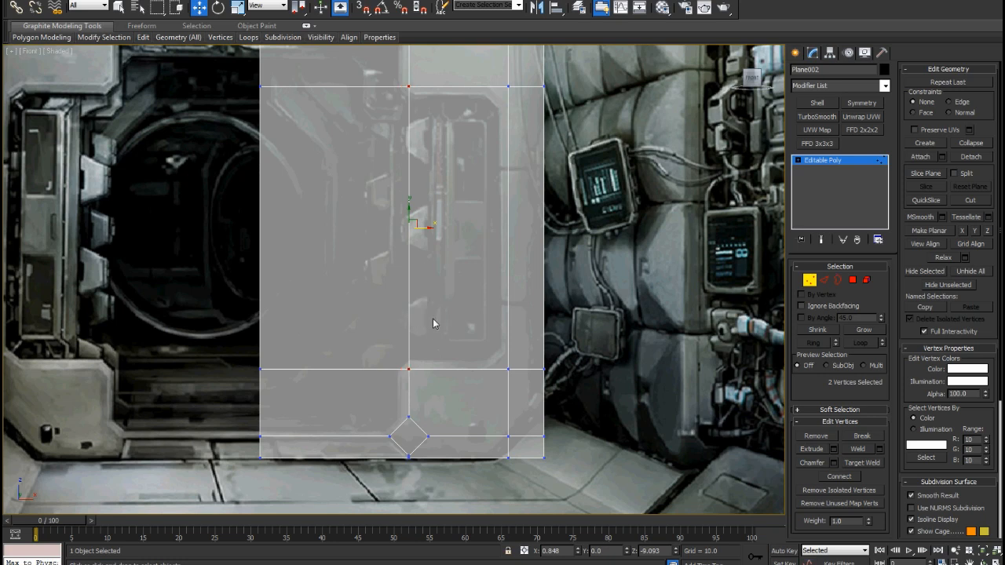
# Chamfer the two selected inner-loop vertices by 4.239
pyautogui.click(834, 464)
pyautogui.moveTo(399, 285); pyautogui.dragTo(399, 294)
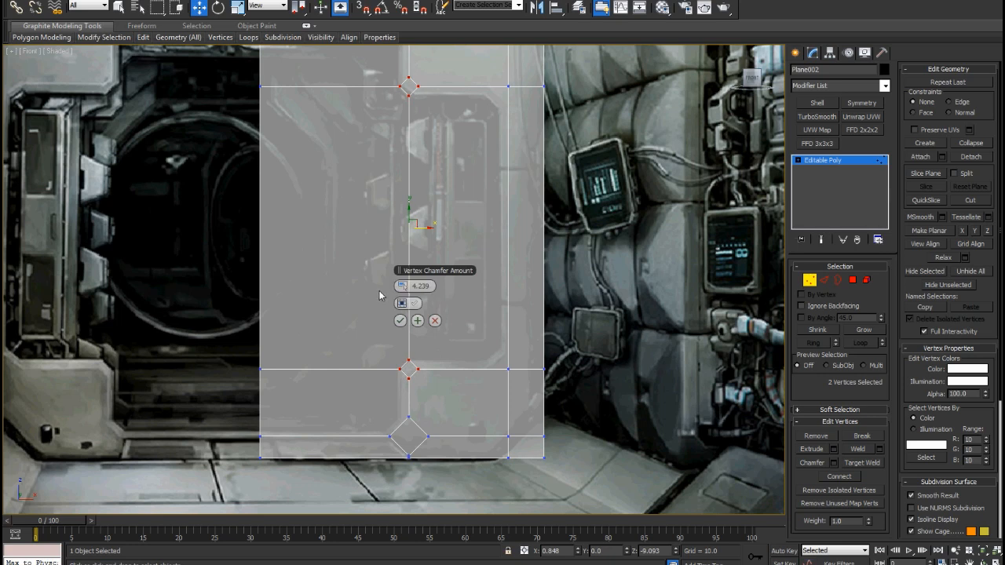
pyautogui.click(400, 320)
# Chamfer the outer vertical loop's two vertices at the side recess's corners, about twice as large as the adjacent inner pair
pyautogui.click(509, 368)
pyautogui.keyDown('ctrl'); pyautogui.click(507, 84); pyautogui.keyUp('ctrl')
pyautogui.click(833, 462)
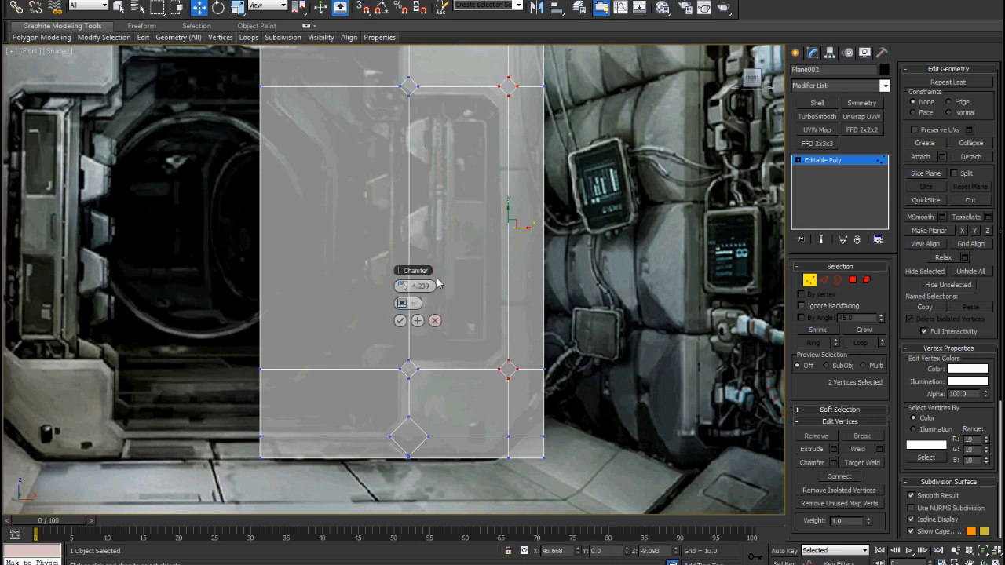
pyautogui.moveTo(403, 286); pyautogui.dragTo(404, 281)
pyautogui.click(405, 304)
pyautogui.click(404, 304)
pyautogui.click(400, 320)
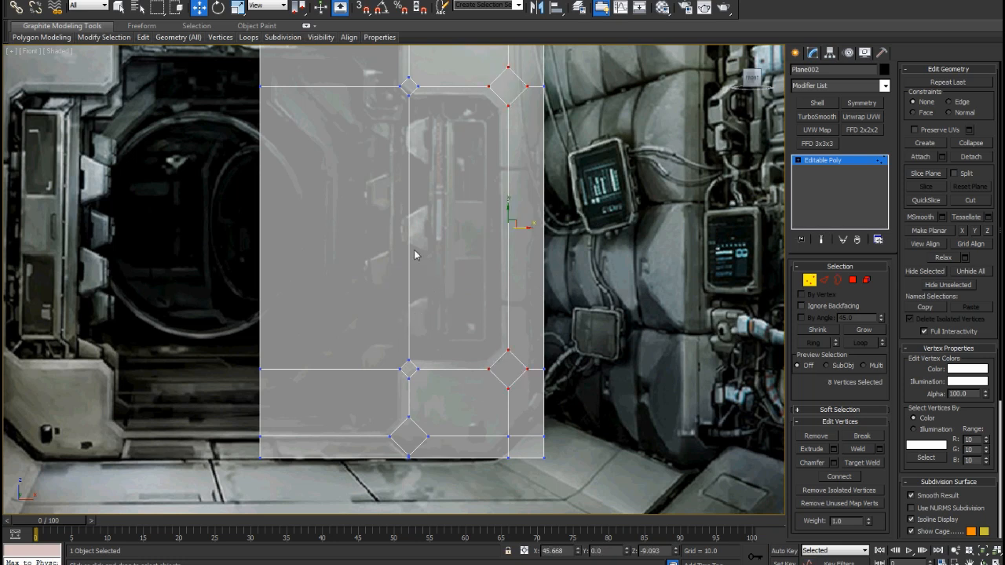
pyautogui.scroll(-3, 414, 235)
pyautogui.moveTo(404, 259); pyautogui.dragTo(379, 200, button='middle')
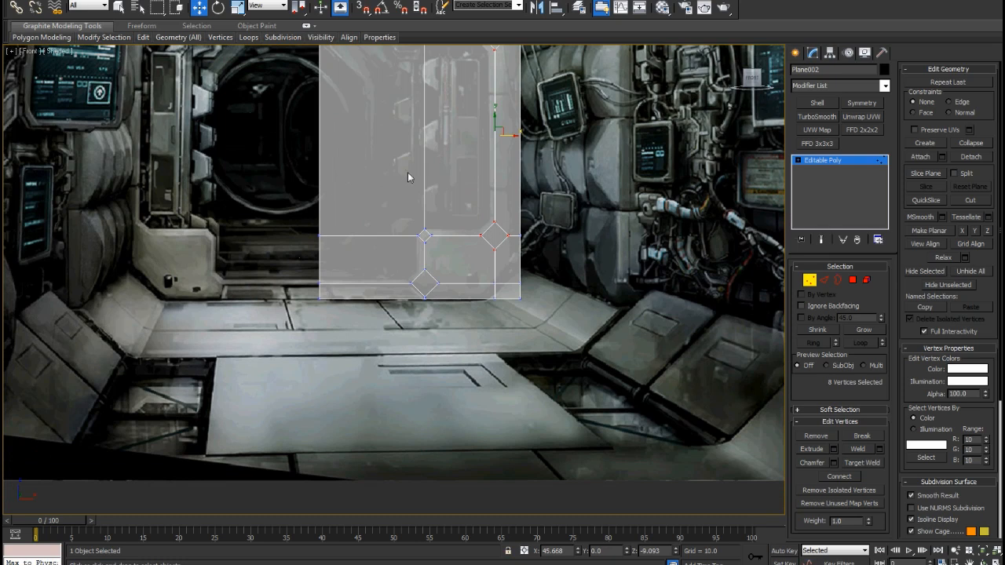
pyautogui.moveTo(424, 238); pyautogui.dragTo(428, 375, button='middle')
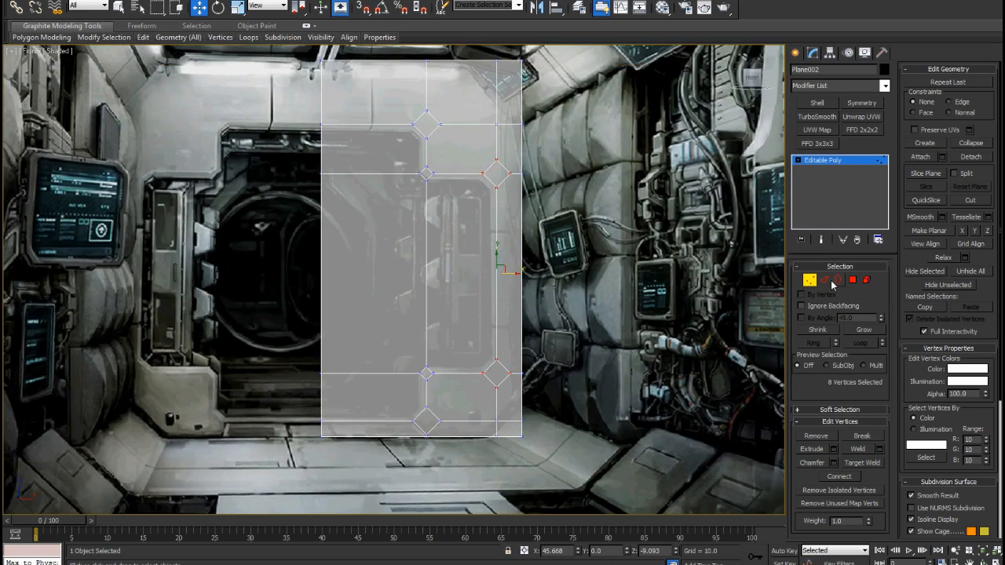
# Connect the plane's middle vertical edges with one horizontal edge across its center, and delete all polygons below it
pyautogui.click(826, 281)
pyautogui.moveTo(675, 287); pyautogui.dragTo(675, 287)
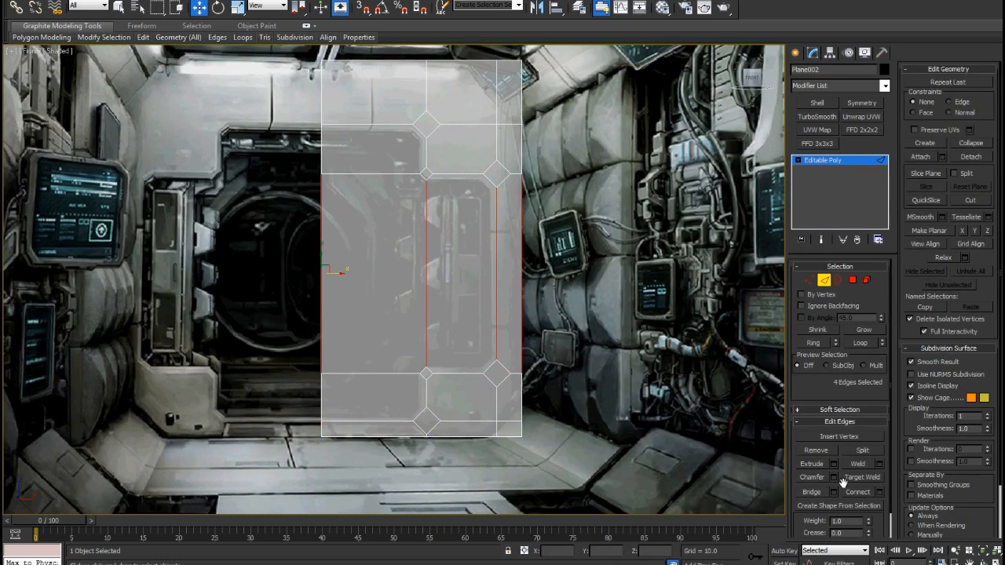
pyautogui.click(868, 491)
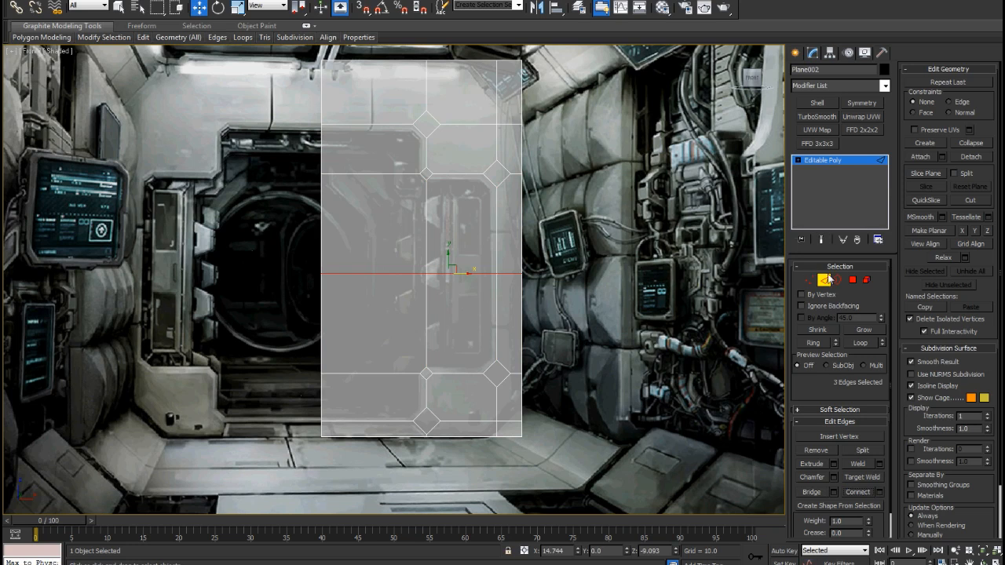
pyautogui.click(852, 281)
pyautogui.moveTo(306, 451); pyautogui.dragTo(571, 324)
pyautogui.press('Delete')
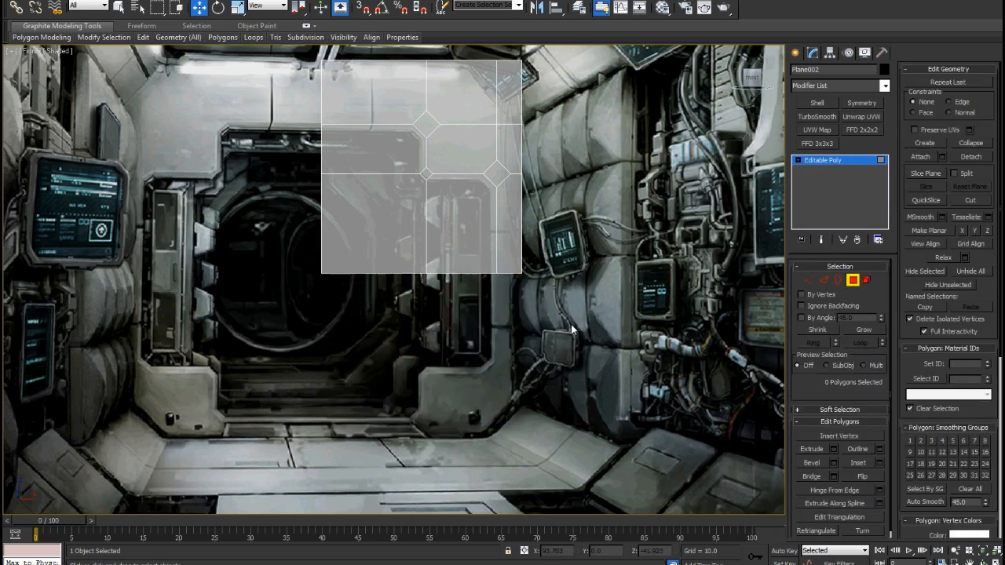
pyautogui.moveTo(570, 323); pyautogui.dragTo(571, 358, button='middle')
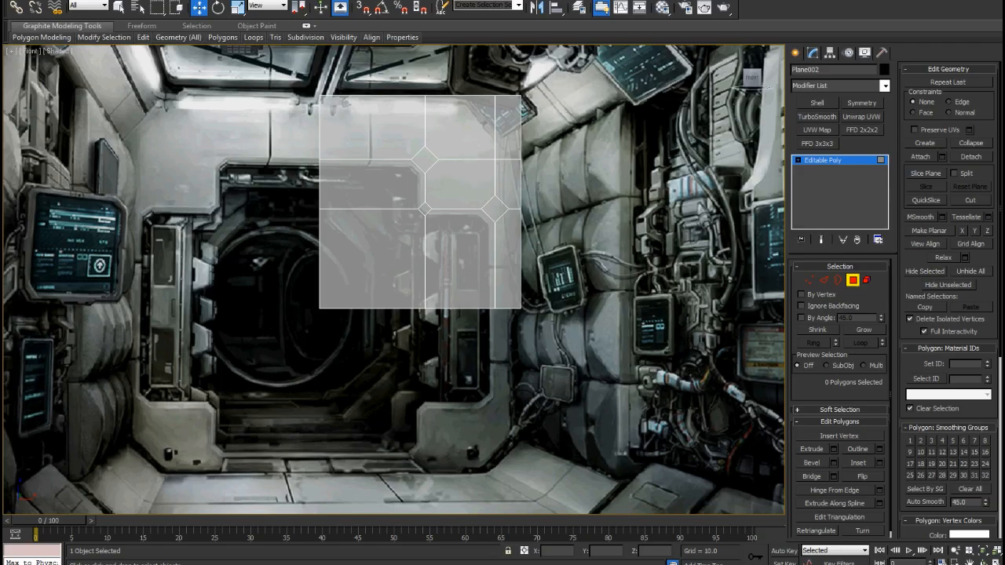
# Remove the upper and outer vertices of the chamfer diamond at the doorway's upper corner, keeping the diagonal edge
pyautogui.scroll(2, 503, 295)
pyautogui.moveTo(503, 240); pyautogui.dragTo(520, 349, button='middle')
pyautogui.click(806, 277)
pyautogui.moveTo(434, 242); pyautogui.dragTo(465, 272)
pyautogui.hotkey('ctrl', 'alt', 'c')
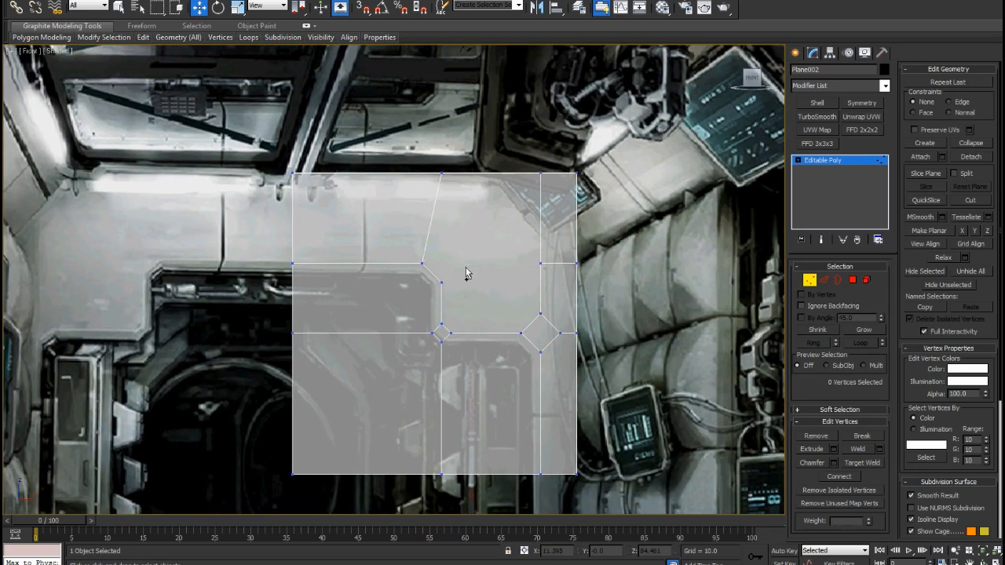
# Connect the lower vertex of the doorway corner's diagonal to the neighbouring vertex on the outer vertical loop with a new edge
pyautogui.hotkey('ctrl', 'x')
pyautogui.scroll(-2, 548, 268)
pyautogui.rightClick(546, 262)
pyautogui.click(473, 323)
pyautogui.rightClick(523, 332)
pyautogui.click(497, 227)
pyautogui.click(491, 284)
pyautogui.rightClick(598, 339)
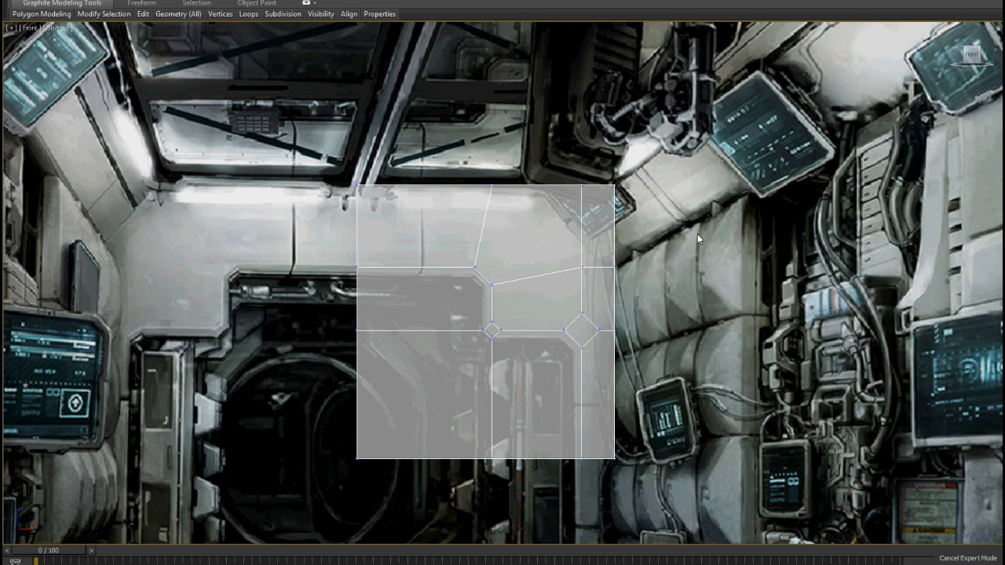
pyautogui.hotkey('ctrl', 'x')
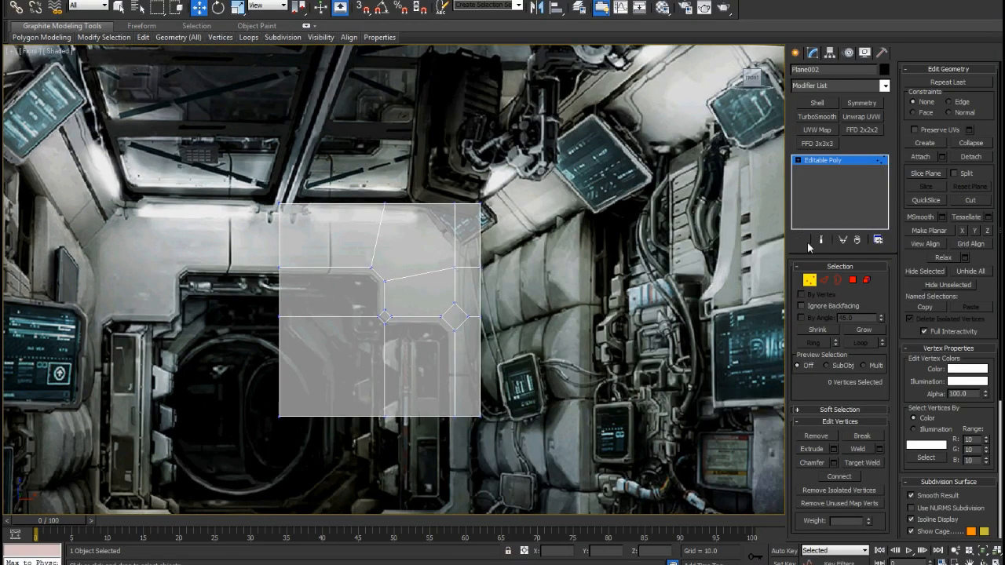
# Reduce the chamfer diamonds at the side recess's outer and inner upper corners to single diagonal edges
pyautogui.scroll(4, 532, 315)
pyautogui.click(509, 322)
pyautogui.hotkey('ctrl', 'BackSpace')
pyautogui.moveTo(497, 294); pyautogui.dragTo(417, 301, button='middle')
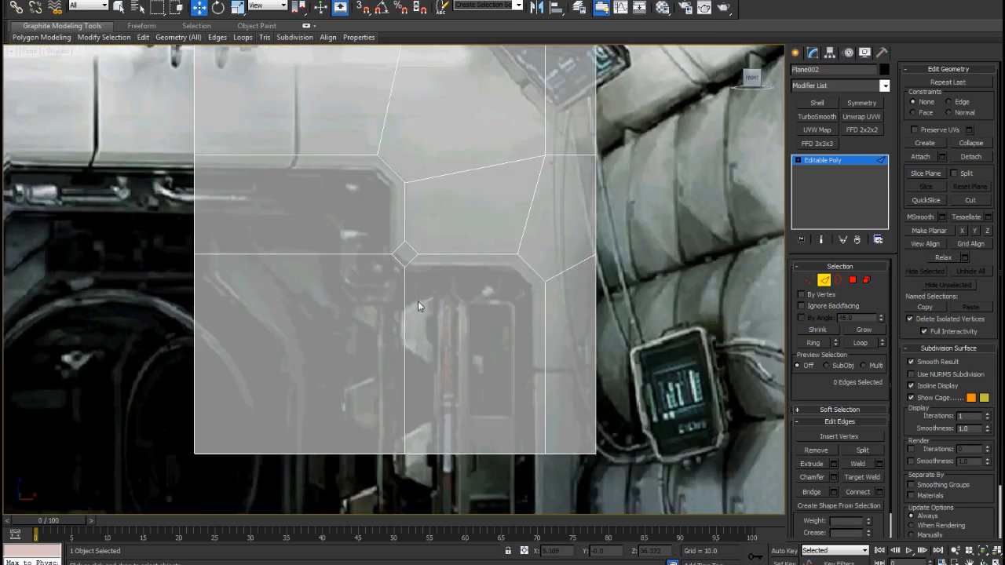
pyautogui.click(397, 259)
pyautogui.hotkey('ctrl', 'BackSpace')
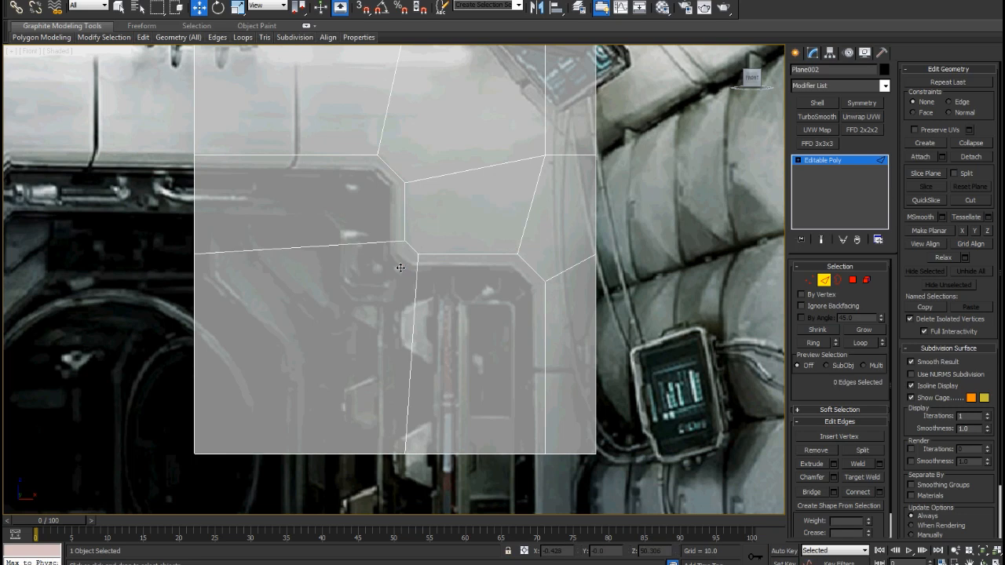
# Shift the inner corner vertices slightly toward the doorway and lower the recess's upper edge vertices onto the reference outline
pyautogui.scroll(4, 401, 268)
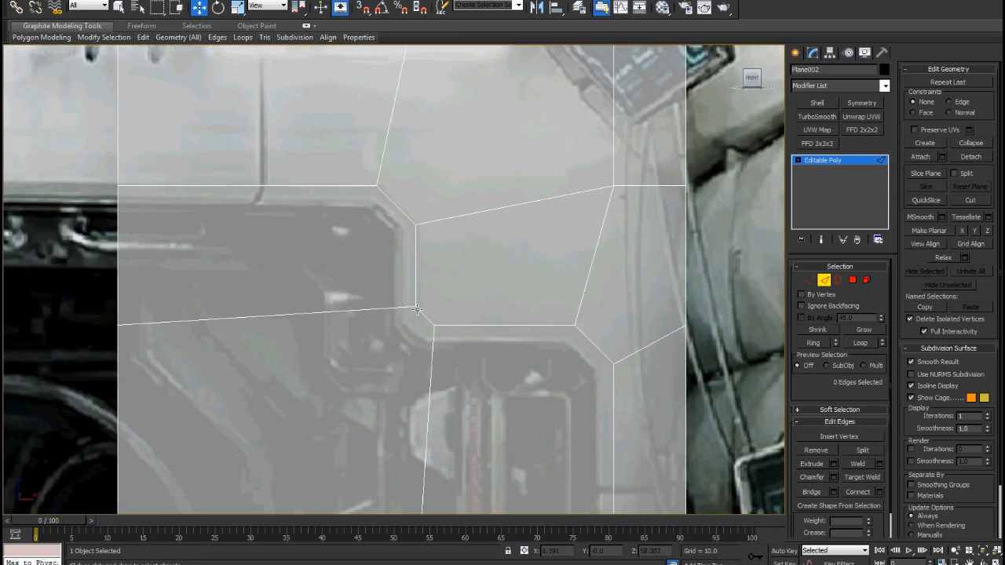
pyautogui.click(422, 317)
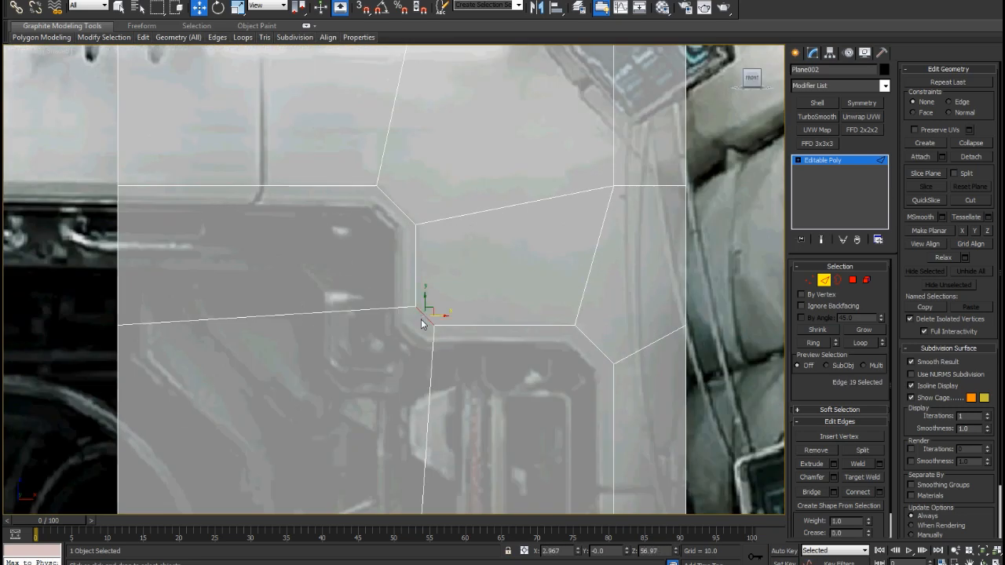
pyautogui.click(809, 280)
pyautogui.moveTo(442, 369); pyautogui.dragTo(440, 366)
pyautogui.moveTo(439, 286); pyautogui.dragTo(440, 335)
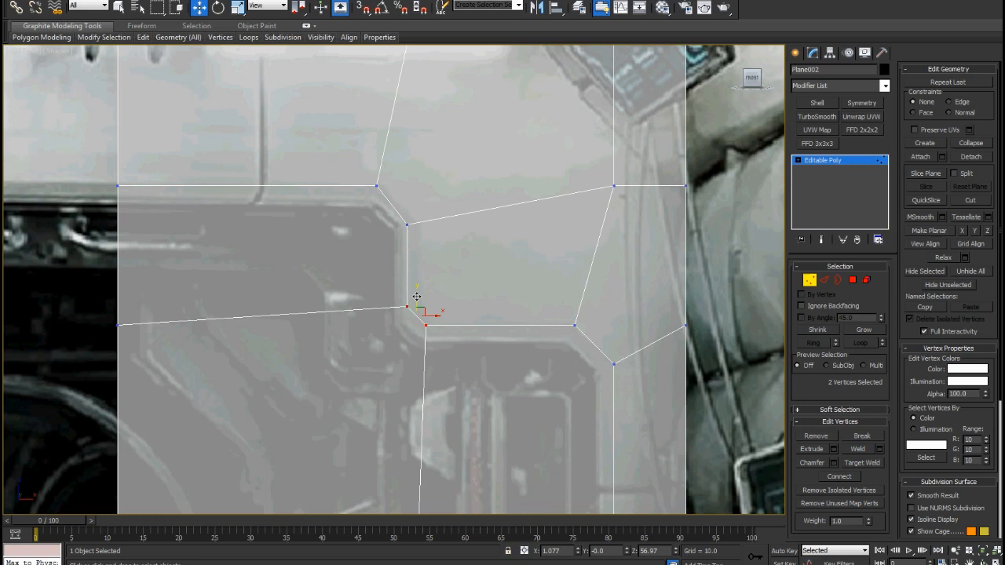
pyautogui.keyDown('ctrl'); pyautogui.moveTo(549, 317); pyautogui.dragTo(588, 336); pyautogui.keyUp('ctrl')
pyautogui.moveTo(470, 302); pyautogui.dragTo(471, 313)
pyautogui.moveTo(470, 314); pyautogui.dragTo(558, 304, button='middle')
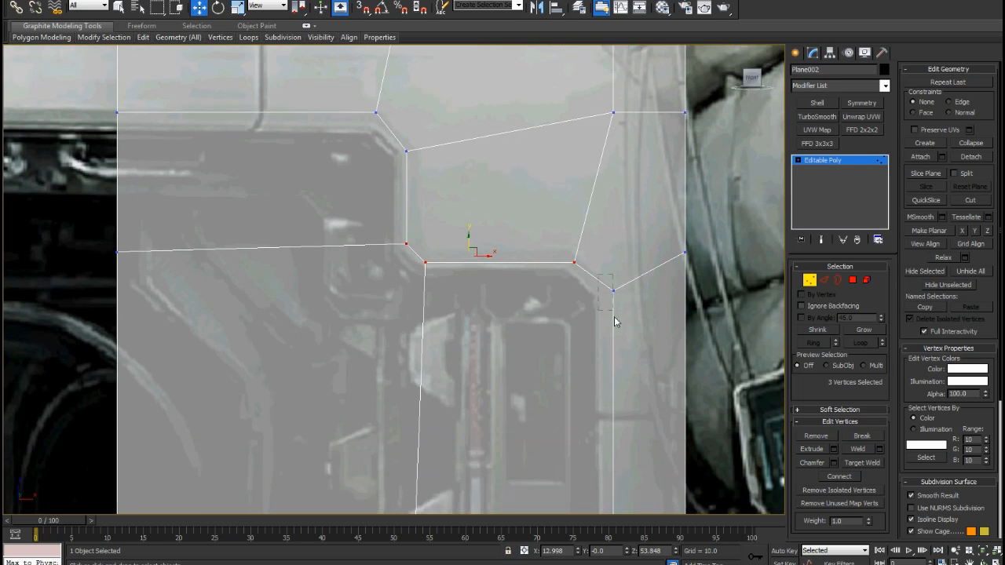
# Nudge the recess's outer edge vertices inward and fine-tune the height of its upper edge vertices to match the reference
pyautogui.click(613, 289)
pyautogui.scroll(-5, 613, 289)
pyautogui.scroll(3, 541, 361)
pyautogui.keyDown('ctrl'); pyautogui.click(544, 425); pyautogui.keyUp('ctrl')
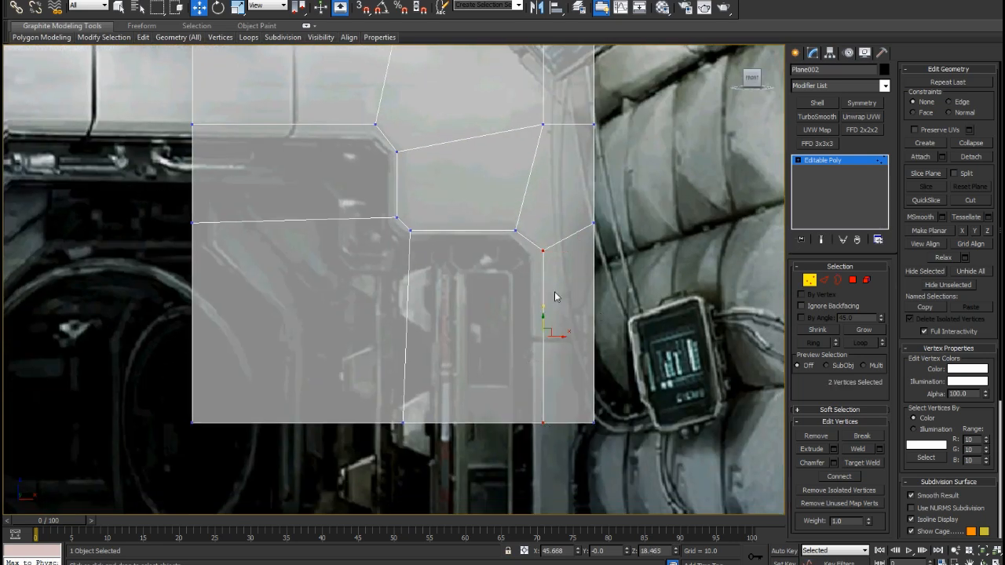
pyautogui.moveTo(560, 337); pyautogui.dragTo(557, 336)
pyautogui.moveTo(382, 205); pyautogui.dragTo(515, 244)
pyautogui.moveTo(444, 215); pyautogui.dragTo(444, 212)
# Lower the doorway's upper edge slightly and nudge the three vertices between doorway and recess outward to follow the reference
pyautogui.moveTo(367, 119); pyautogui.dragTo(393, 243, button='middle')
pyautogui.moveTo(438, 293); pyautogui.dragTo(420, 270)
pyautogui.moveTo(307, 231); pyautogui.dragTo(314, 237)
pyautogui.moveTo(434, 313); pyautogui.dragTo(444, 358)
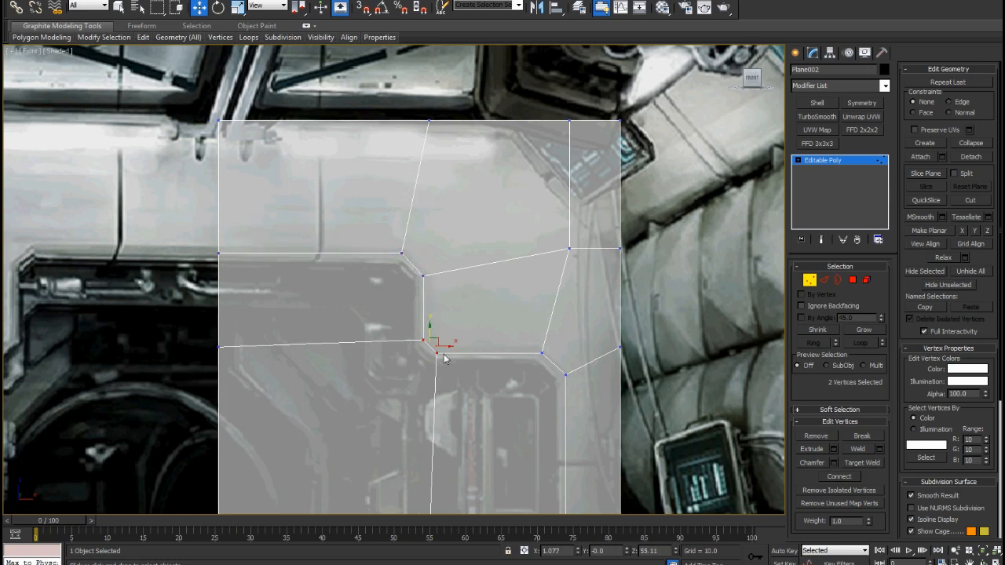
pyautogui.keyDown('ctrl'); pyautogui.click(423, 275); pyautogui.keyUp('ctrl')
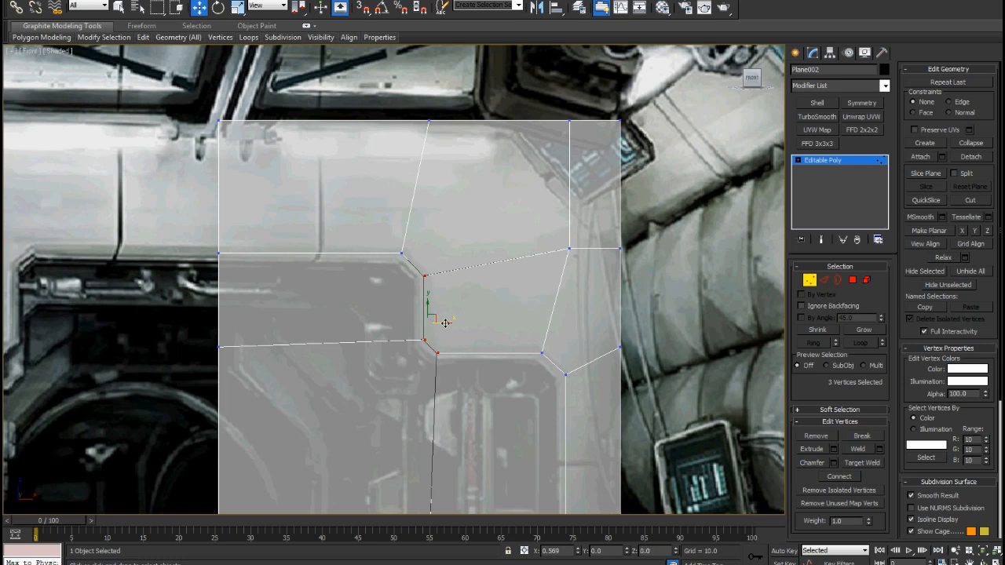
pyautogui.scroll(-3, 471, 337)
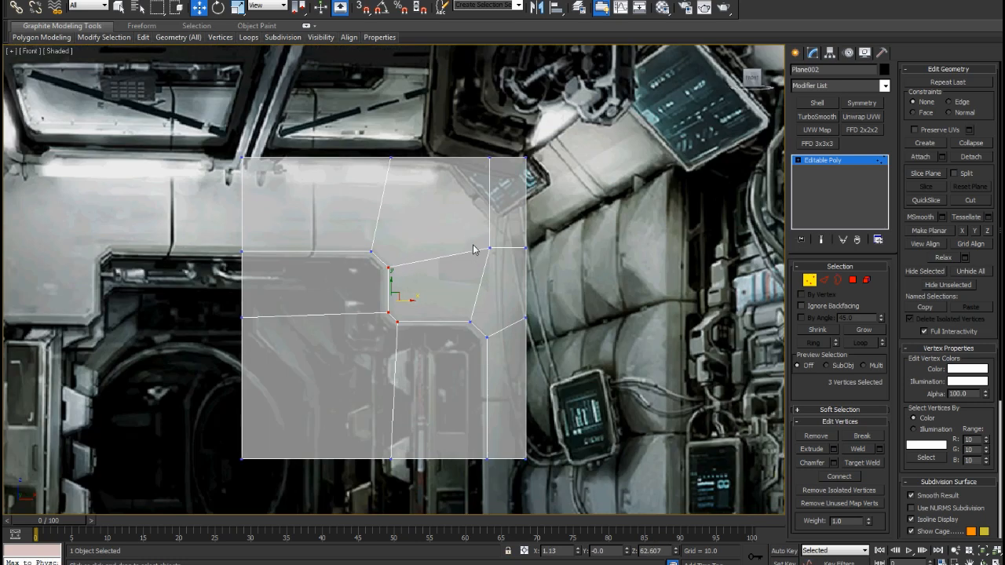
# With snapping enabled, align the plane's inner, lower and outer border vertices with the neighbouring recess corner vertices to straighten their edges
pyautogui.moveTo(403, 336); pyautogui.dragTo(434, 271, button='middle')
pyautogui.click(273, 252)
pyautogui.click(363, 9)
pyautogui.moveTo(275, 249); pyautogui.dragTo(419, 247)
pyautogui.click(423, 391)
pyautogui.moveTo(437, 394); pyautogui.dragTo(444, 394)
pyautogui.click(558, 239)
pyautogui.moveTo(557, 238); pyautogui.dragTo(557, 272)
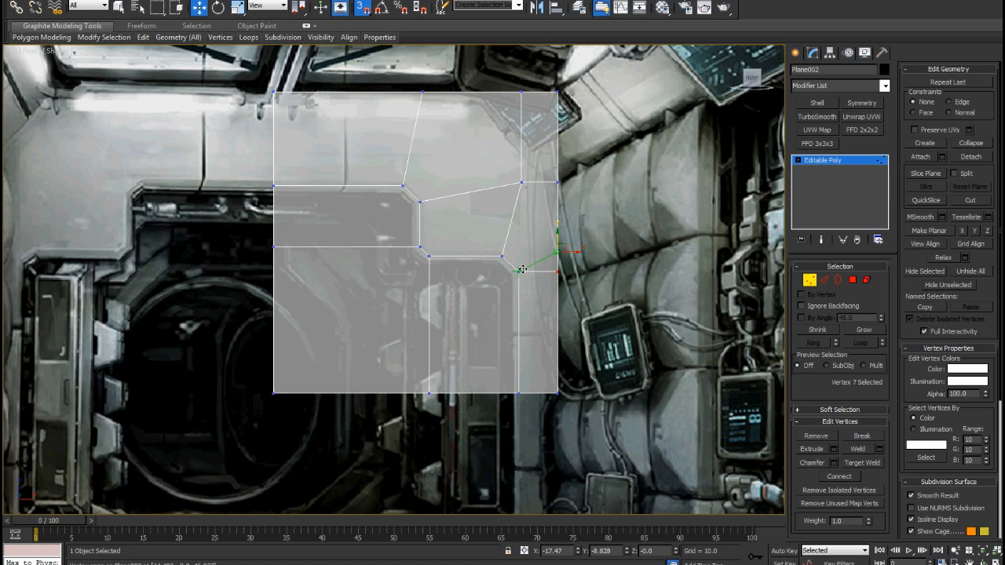
# Snap the outer loop, outer border and upper border vertices in line with the doorway and recess corners to straighten the remaining slanted edges
pyautogui.moveTo(543, 184); pyautogui.dragTo(573, 196)
pyautogui.moveTo(518, 167); pyautogui.dragTo(518, 187)
pyautogui.click(421, 92)
pyautogui.moveTo(421, 92); pyautogui.dragTo(402, 91)
pyautogui.scroll(-4, 408, 302)
pyautogui.scroll(2, 405, 298)
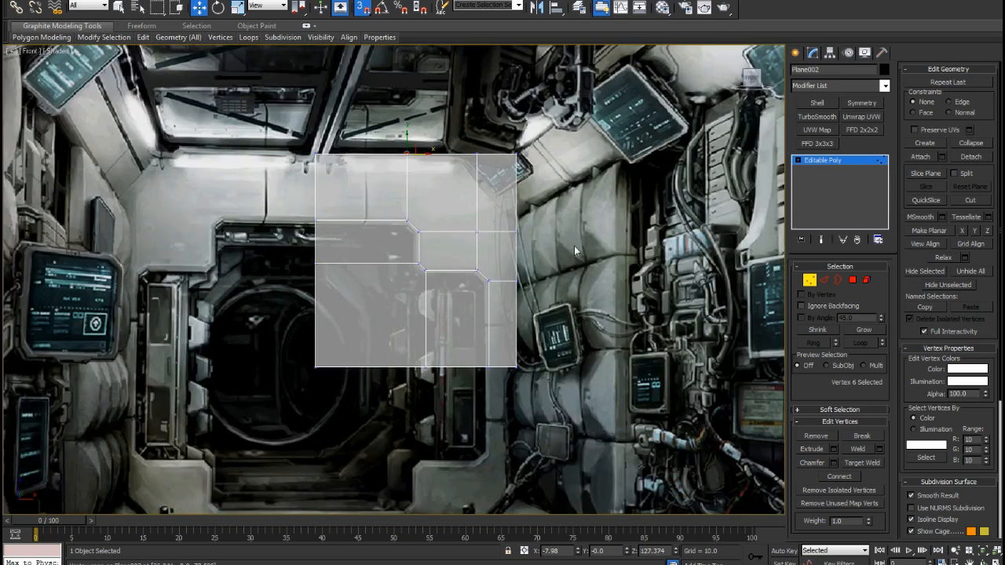
# Examine the straightened edge layout against the reference image, especially around the plane's upper outer corner
pyautogui.scroll(4, 471, 243)
pyautogui.scroll(-2, 471, 244)
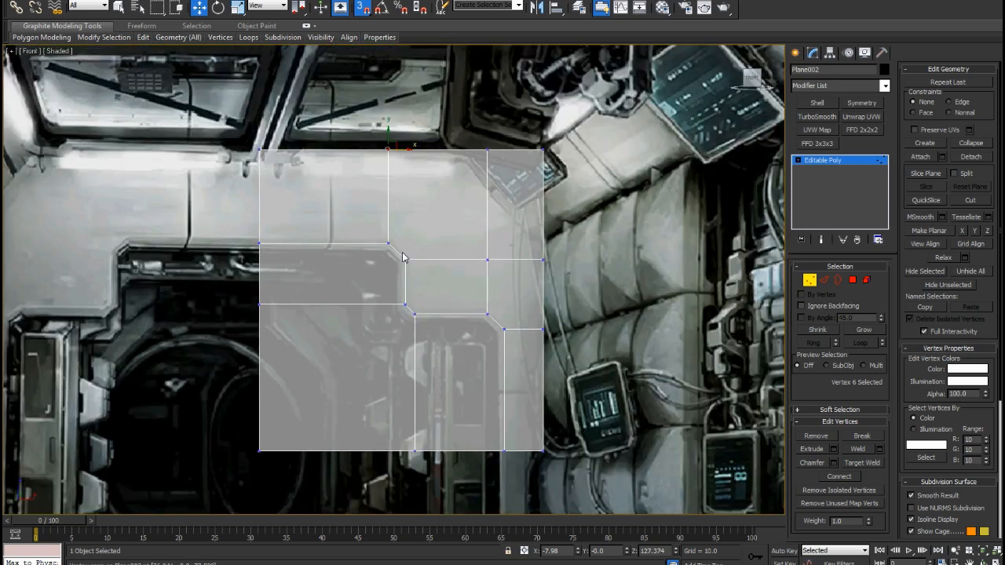
pyautogui.click(810, 280)
pyautogui.scroll(2, 415, 291)
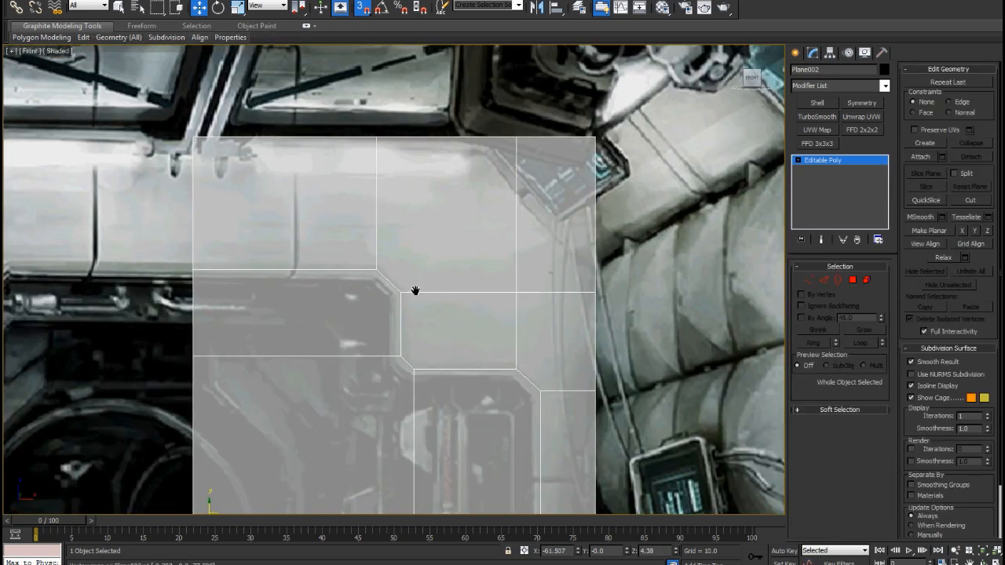
pyautogui.click(813, 282)
pyautogui.scroll(-4, 489, 273)
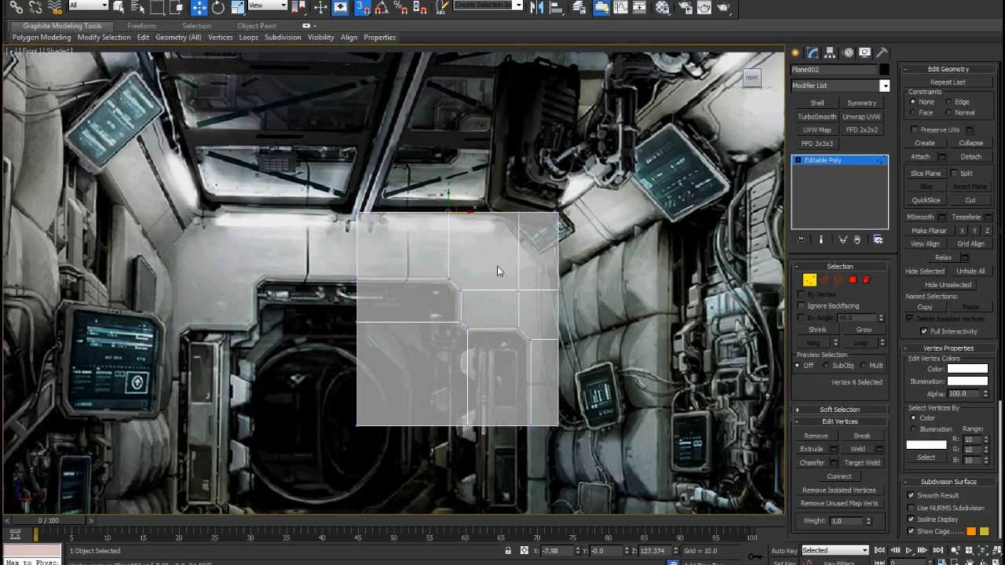
pyautogui.scroll(2, 496, 271)
pyautogui.scroll(-2, 471, 259)
pyautogui.scroll(2, 412, 244)
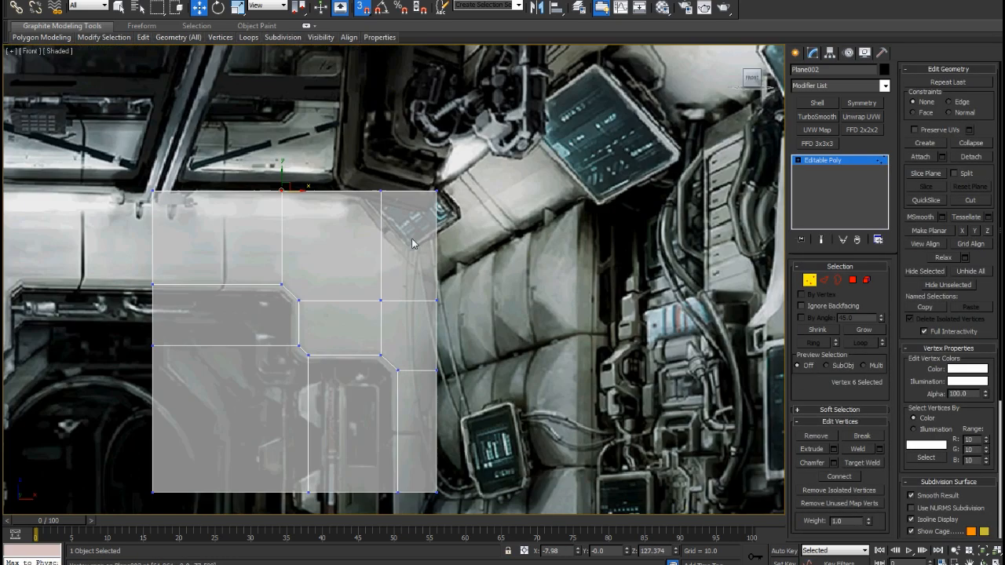
pyautogui.scroll(-3, 659, 212)
pyautogui.moveTo(556, 182); pyautogui.dragTo(451, 191, button='middle')
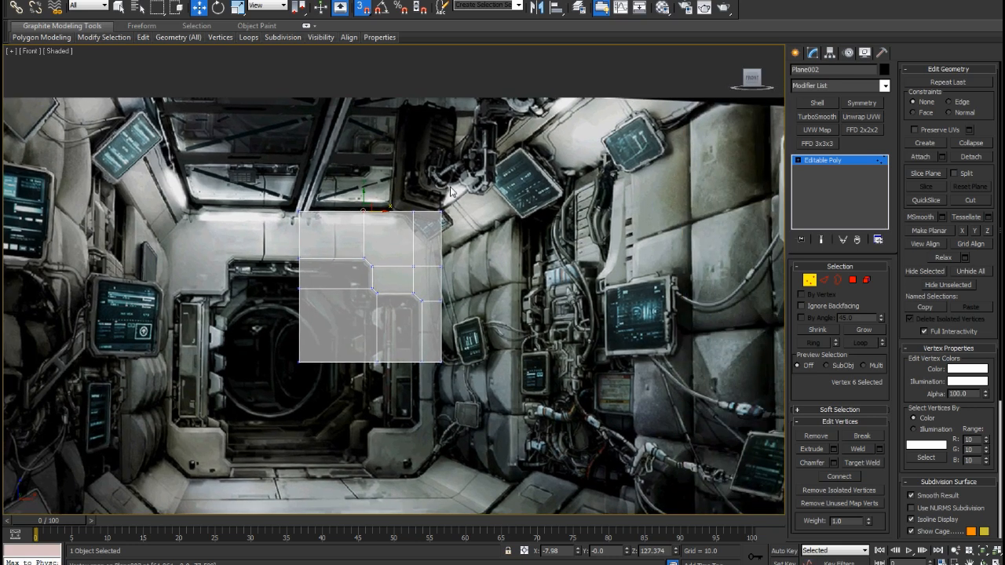
pyautogui.moveTo(423, 245); pyautogui.dragTo(438, 177, button='middle')
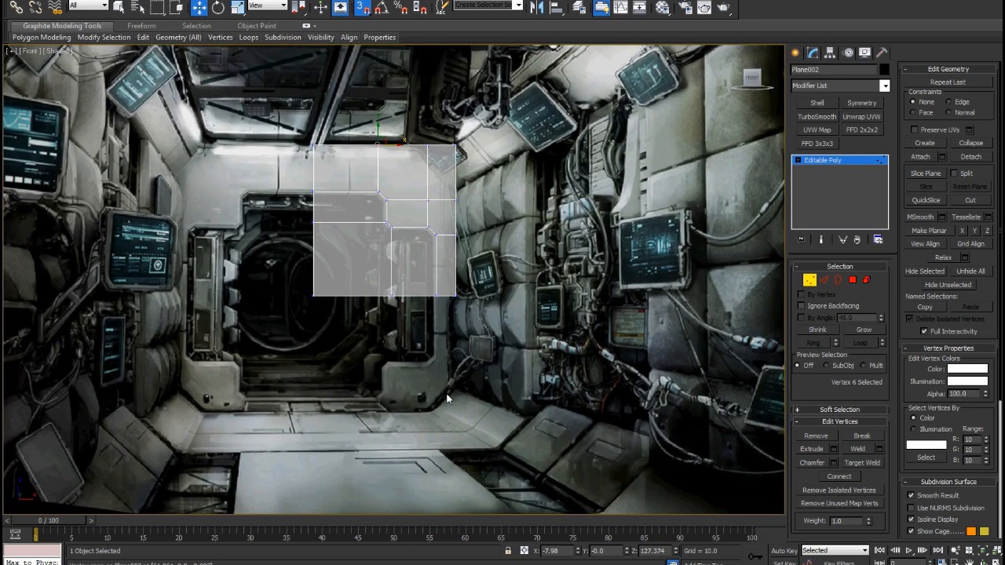
# Try a vertex chamfer on the plane's upper outer corner to follow the slanted wall in the reference
pyautogui.scroll(5, 454, 188)
pyautogui.moveTo(428, 181); pyautogui.dragTo(573, 316)
pyautogui.click(474, 203)
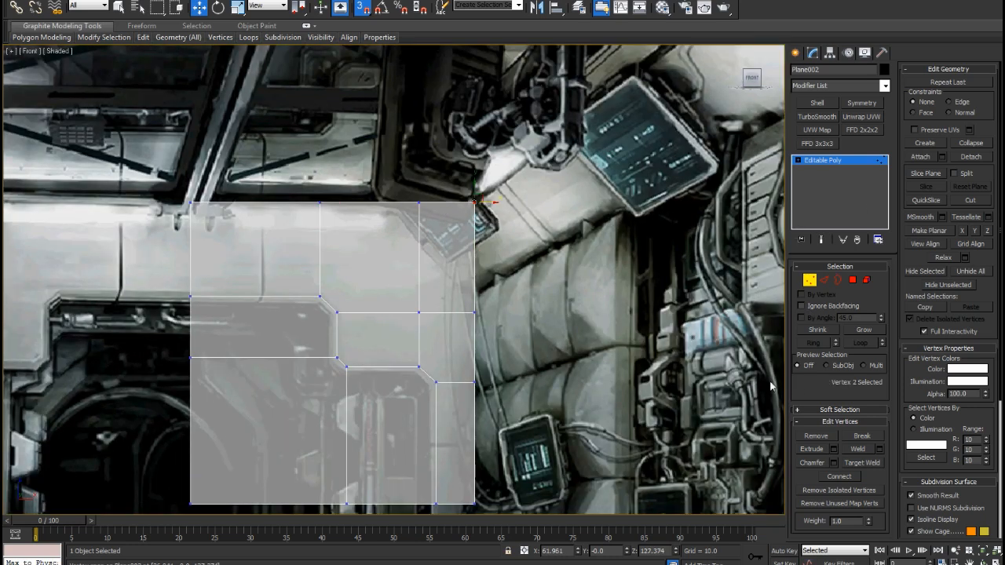
pyautogui.click(834, 463)
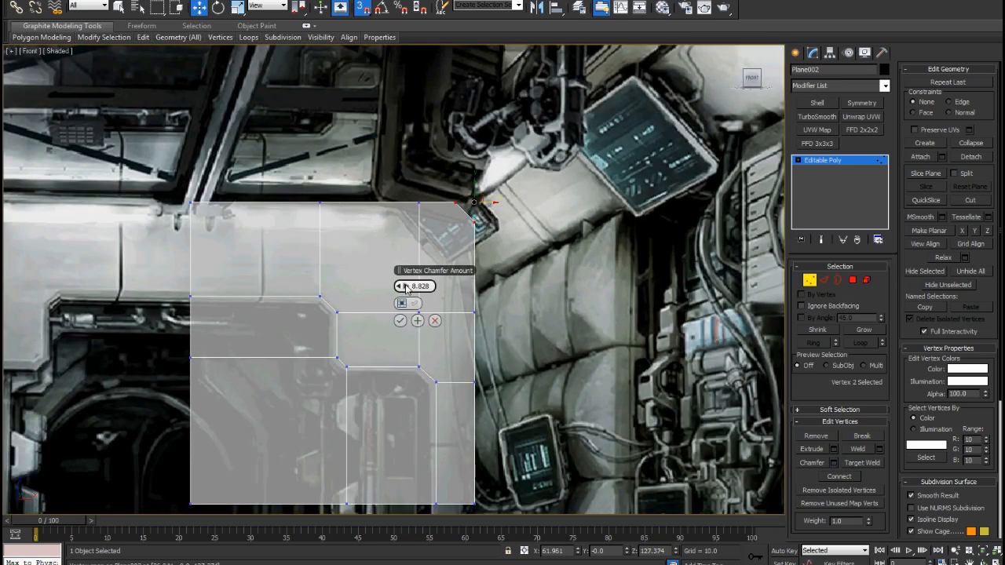
pyautogui.moveTo(404, 286); pyautogui.dragTo(406, 280)
pyautogui.click(400, 320)
# Try widening the corner chamfer by moving the upper border vertices inward and the outer border vertex down
pyautogui.moveTo(386, 152); pyautogui.dragTo(425, 200)
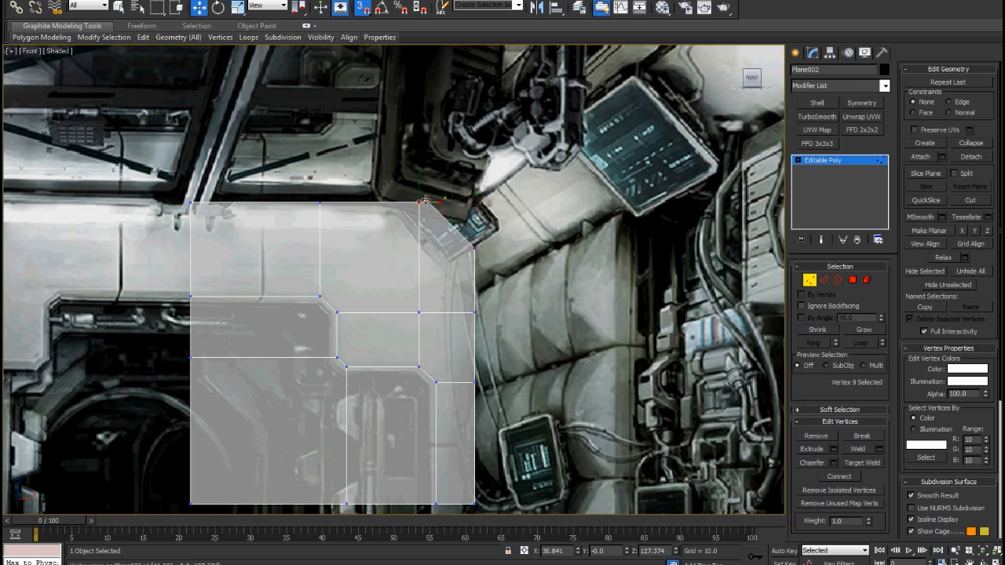
pyautogui.moveTo(430, 198); pyautogui.dragTo(399, 196)
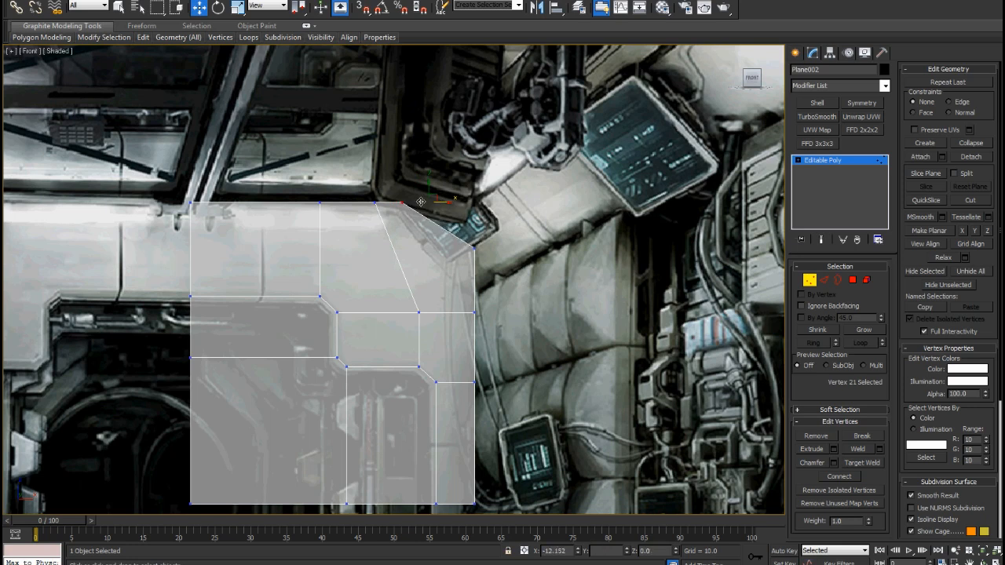
pyautogui.moveTo(455, 226); pyautogui.dragTo(486, 283)
pyautogui.moveTo(474, 248); pyautogui.dragTo(473, 262)
pyautogui.scroll(-5, 473, 260)
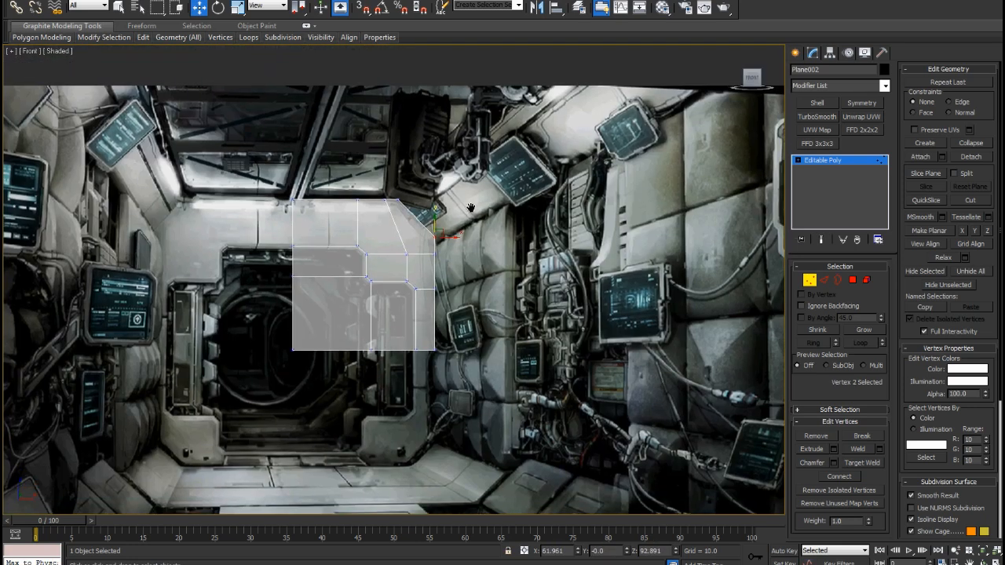
# Undo the vertex moves and the chamfer on the plane's upper outer corner
pyautogui.hotkey('ctrl', 'z')
pyautogui.hotkey('ctrl', 'z')
pyautogui.hotkey('ctrl', 'z')
pyautogui.hotkey('ctrl', 'z')
pyautogui.hotkey('ctrl', 'z')
pyautogui.hotkey('ctrl', 'z')
pyautogui.hotkey('ctrl', 'z')
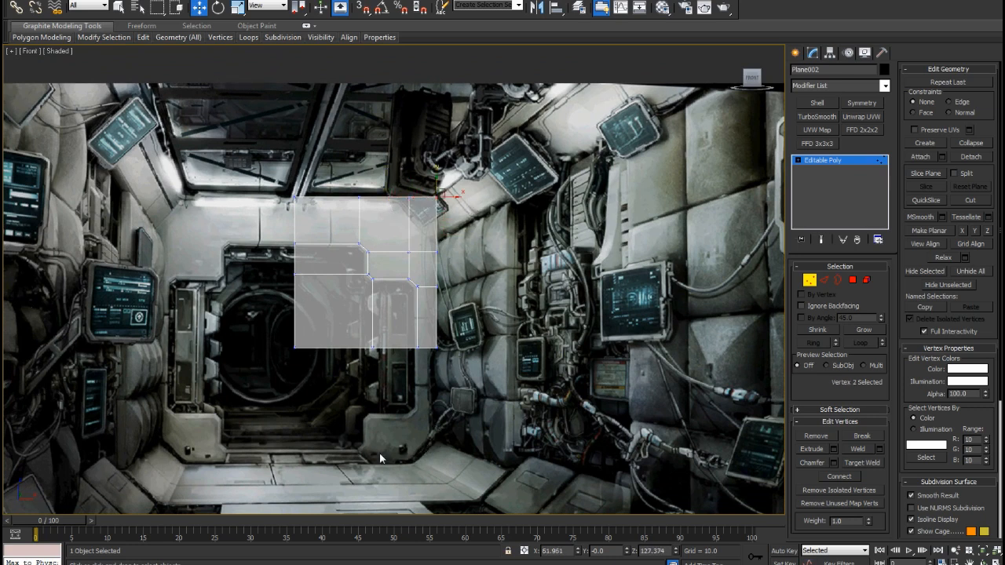
# Select the three polygons covering the doorway opening and side recess, try deleting them, and undo the deletion
pyautogui.moveTo(381, 336); pyautogui.dragTo(384, 360, button='middle')
pyautogui.scroll(3, 318, 239)
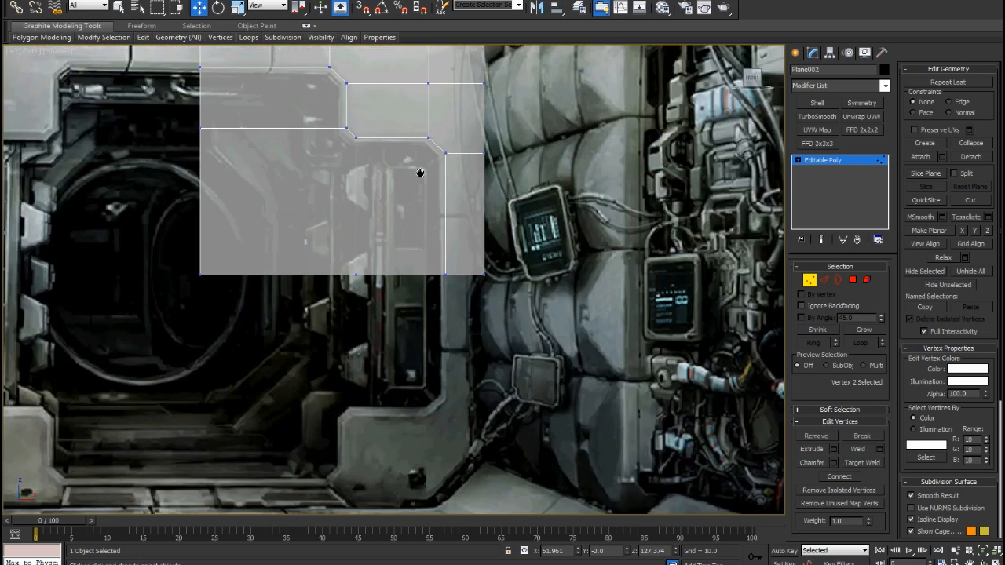
pyautogui.click(850, 282)
pyautogui.moveTo(325, 235); pyautogui.dragTo(339, 299, button='middle')
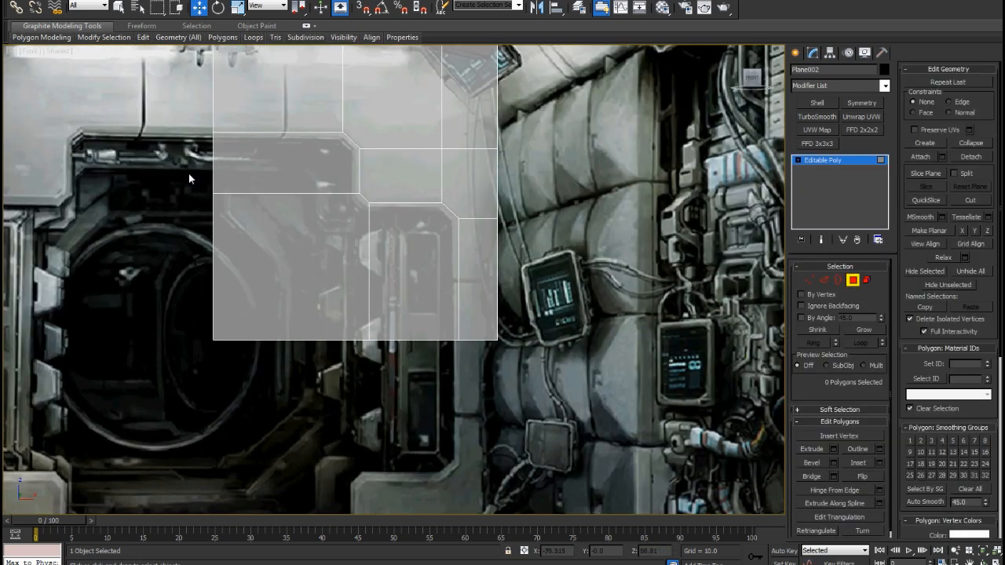
pyautogui.moveTo(189, 176); pyautogui.dragTo(273, 276)
pyautogui.keyDown('ctrl'); pyautogui.click(403, 318); pyautogui.keyUp('ctrl')
pyautogui.press('Delete')
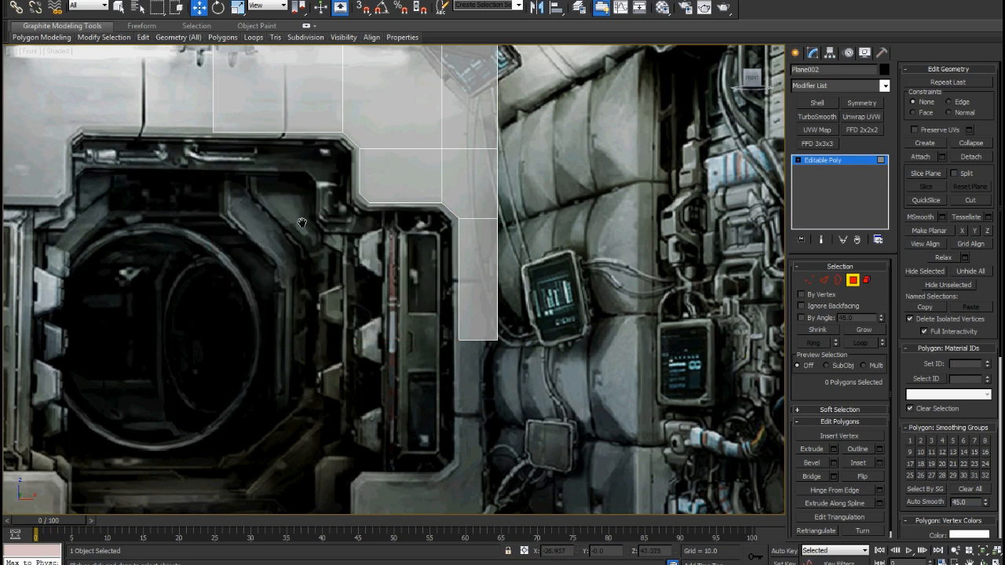
pyautogui.scroll(-3, 440, 197)
pyautogui.scroll(3, 460, 149)
pyautogui.hotkey('ctrl', 'z')
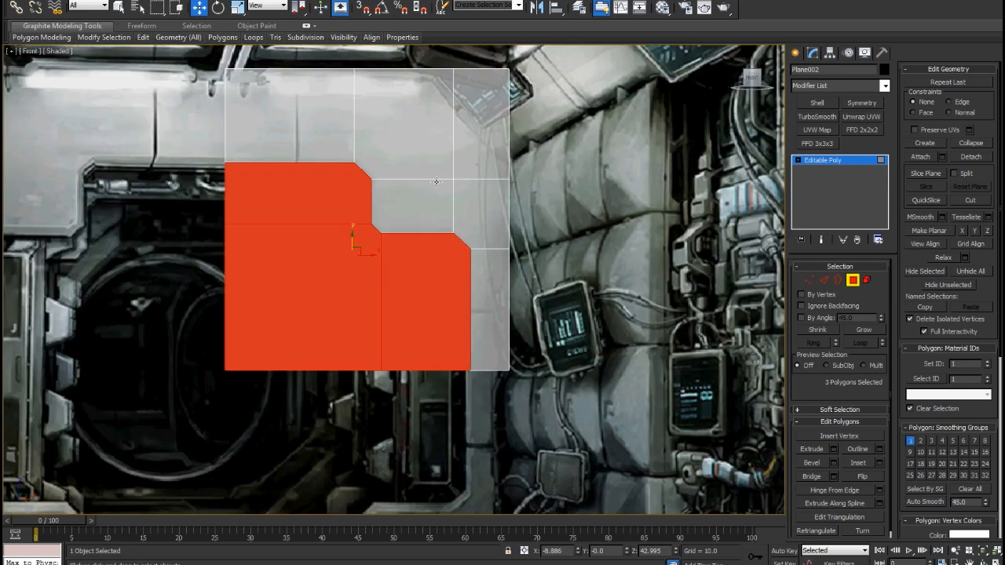
# Select the seven connected edges that outline the doorway opening and the side recess
pyautogui.click(664, 322)
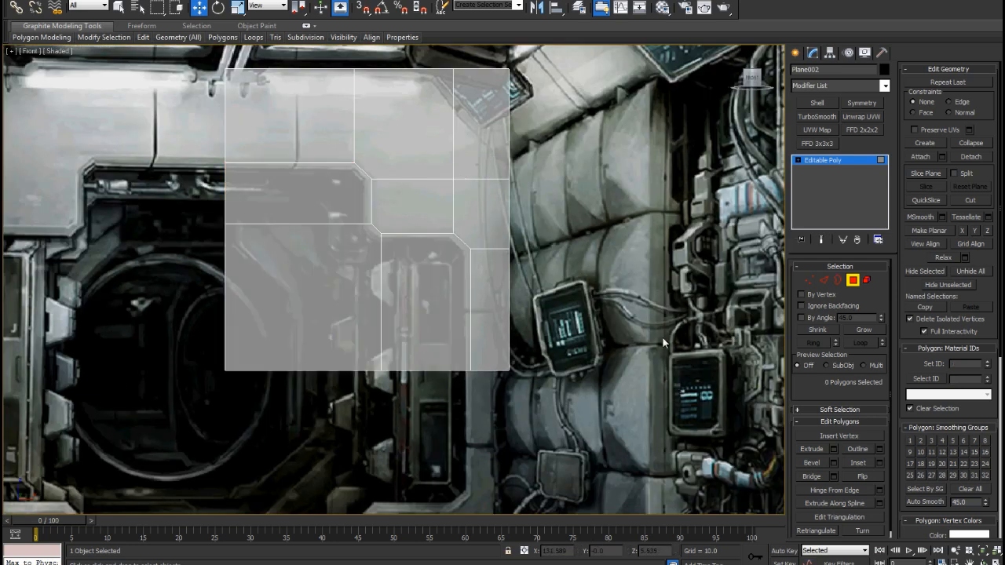
pyautogui.click(824, 281)
pyautogui.click(298, 162)
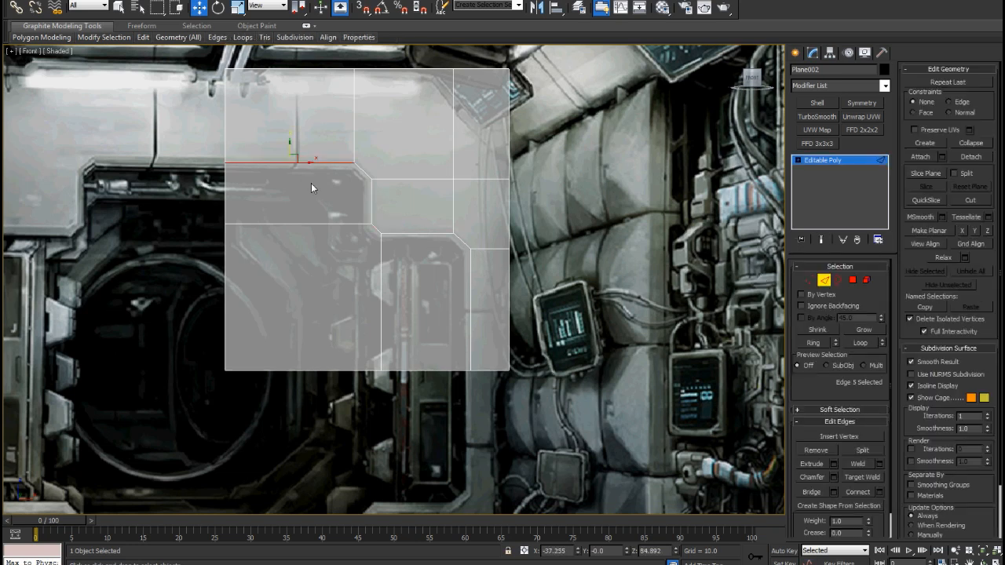
pyautogui.keyDown('ctrl'); pyautogui.click(364, 172); pyautogui.keyUp('ctrl')
pyautogui.keyDown('ctrl'); pyautogui.click(370, 192); pyautogui.keyUp('ctrl')
pyautogui.keyDown('ctrl'); pyautogui.click(375, 228); pyautogui.keyUp('ctrl')
pyautogui.keyDown('ctrl'); pyautogui.click(405, 232); pyautogui.keyUp('ctrl')
pyautogui.keyDown('ctrl'); pyautogui.click(461, 240); pyautogui.keyUp('ctrl')
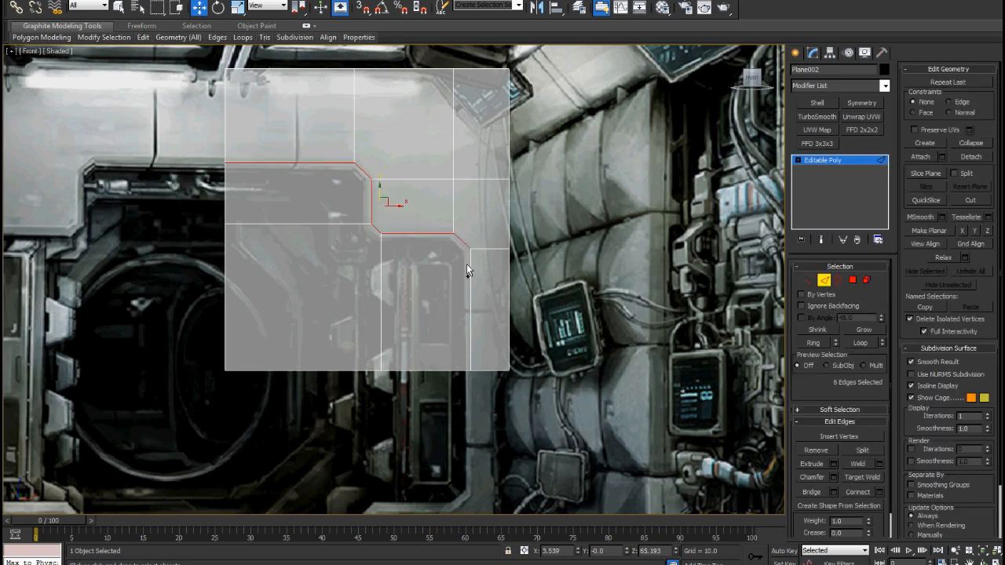
pyautogui.keyDown('ctrl'); pyautogui.click(470, 298); pyautogui.keyUp('ctrl')
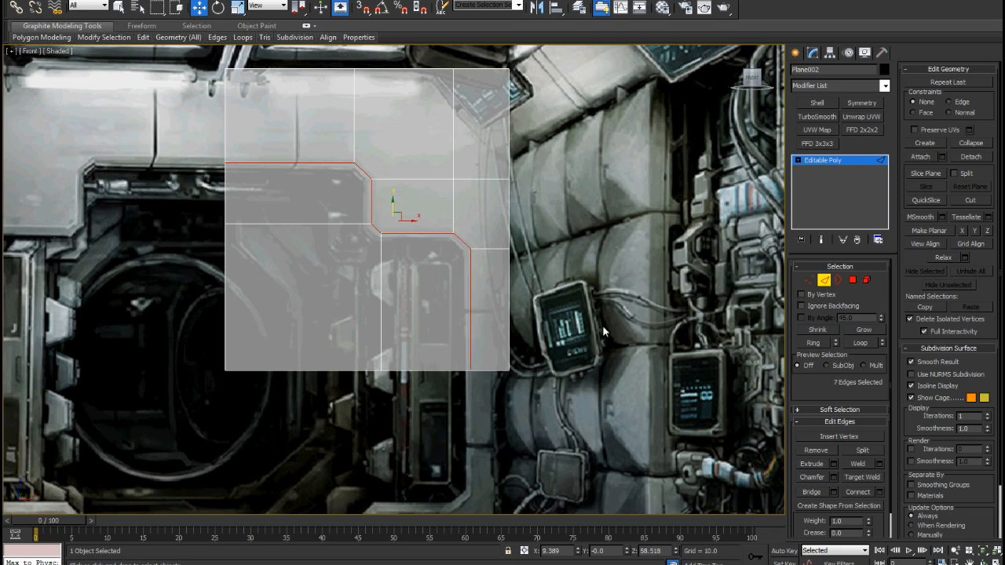
# Try chamfering the seven outline edges by 1.828 to form a bevel strip around the opening
pyautogui.click(834, 476)
pyautogui.moveTo(402, 286)
pyautogui.mouseDown()
pyautogui.moveTo(416, 285)
pyautogui.moveTo(389, 286)
pyautogui.mouseUp()
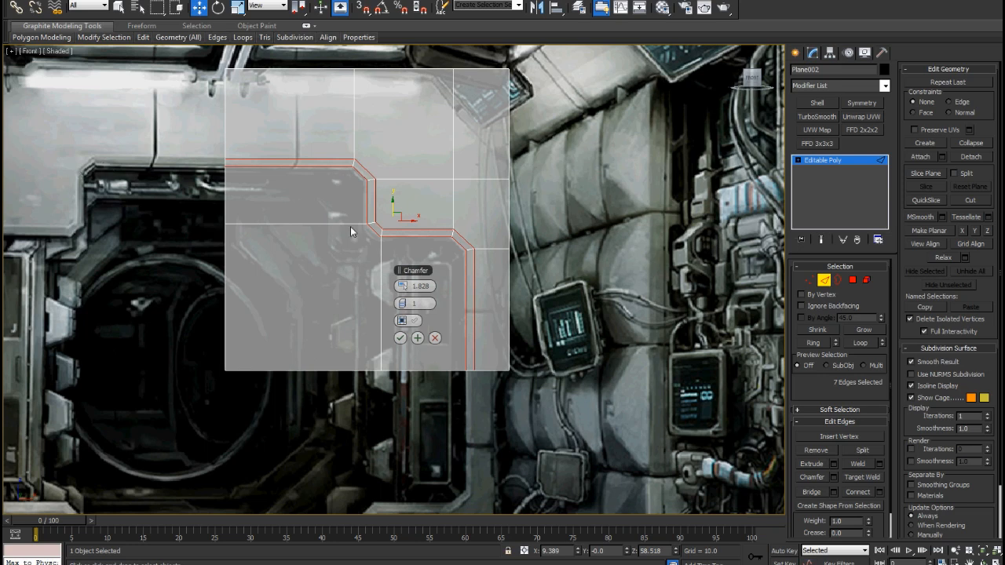
pyautogui.click(400, 338)
pyautogui.moveTo(311, 235); pyautogui.dragTo(312, 267, button='middle')
pyautogui.scroll(2, 313, 269)
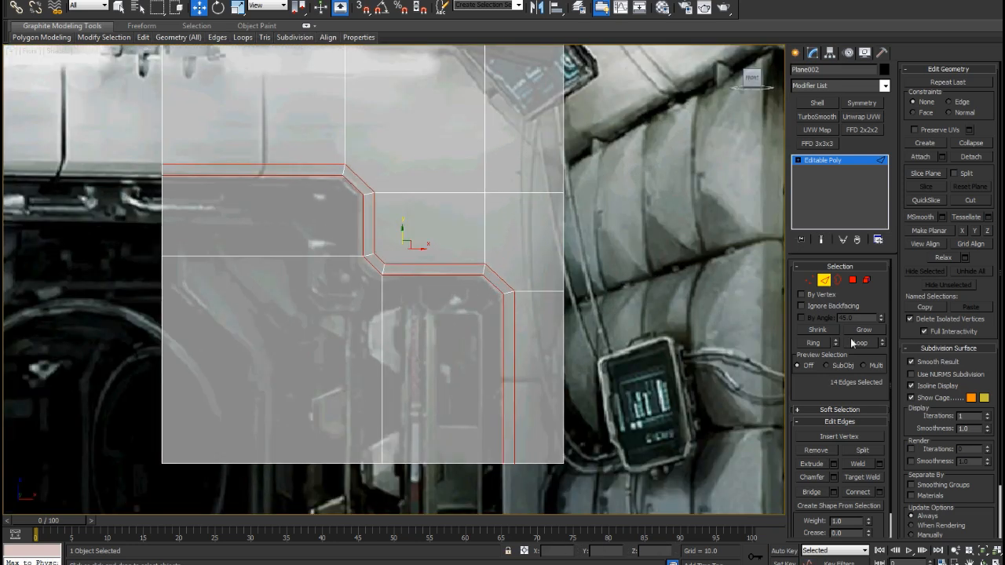
# Try deleting the polygons that cover the doorway opening and the side recess inside the bevel strip
pyautogui.click(853, 281)
pyautogui.moveTo(296, 423); pyautogui.dragTo(295, 421)
pyautogui.press('Delete')
pyautogui.click(444, 412)
pyautogui.press('Delete')
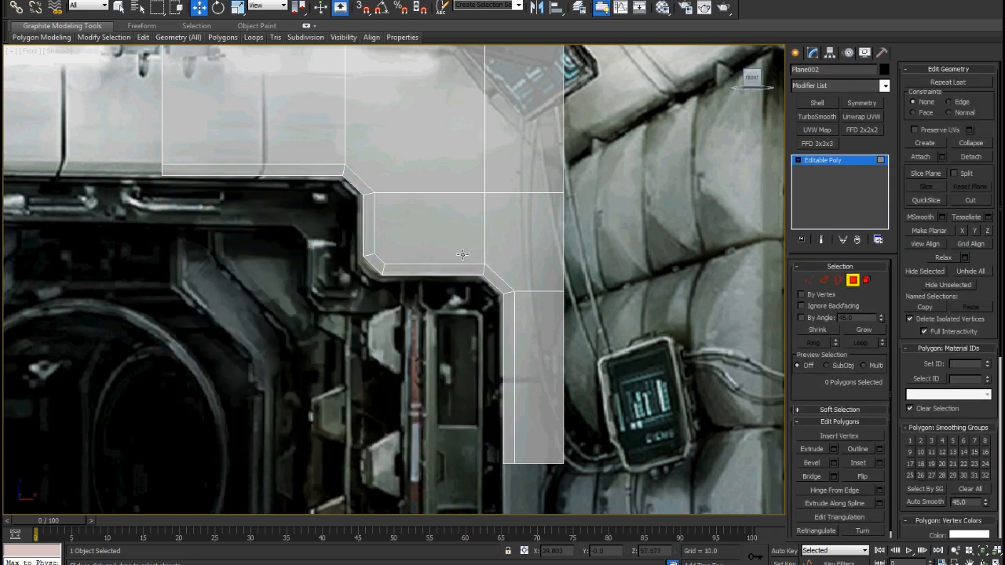
pyautogui.moveTo(462, 255); pyautogui.dragTo(476, 266, button='middle')
pyautogui.scroll(-5, 461, 213)
pyautogui.moveTo(461, 213); pyautogui.dragTo(466, 186, button='middle')
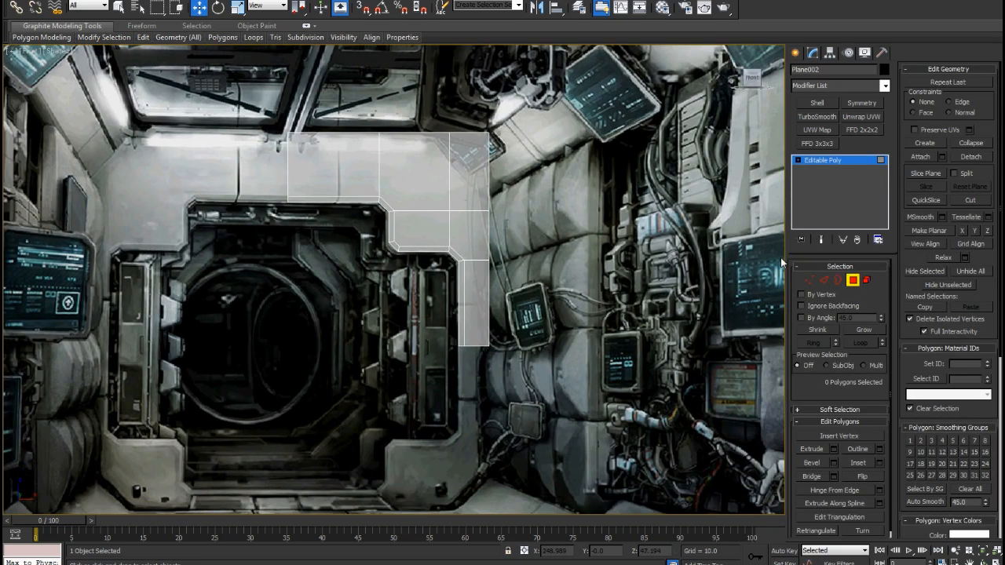
# Try selecting the seven inner border edges of the bevel strip in the perspective view to give it depth
pyautogui.press('p')
pyautogui.press('z')
pyautogui.keyDown('alt'); pyautogui.moveTo(416, 271); pyautogui.dragTo(450, 282, button='middle'); pyautogui.keyUp('alt')
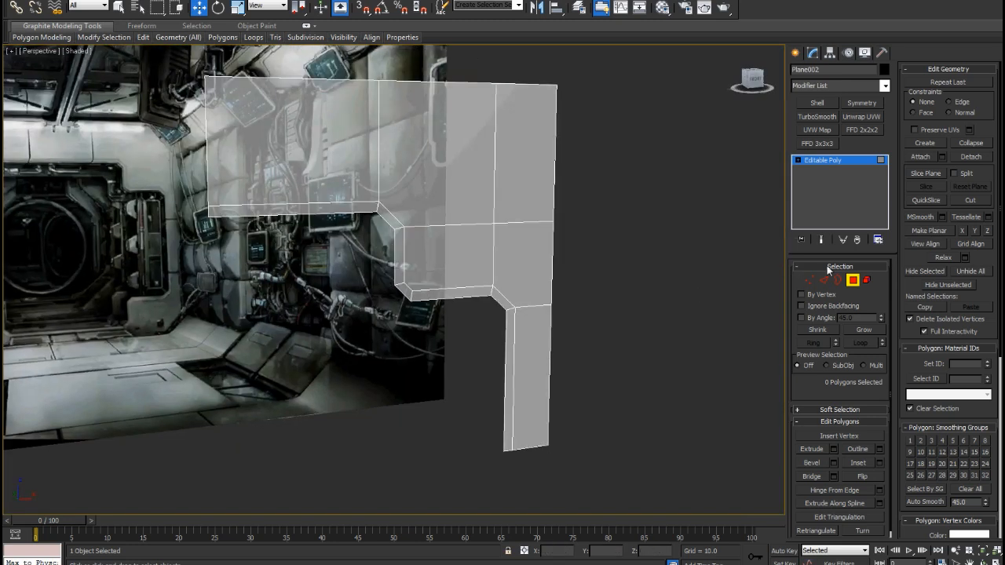
pyautogui.click(826, 279)
pyautogui.click(352, 215)
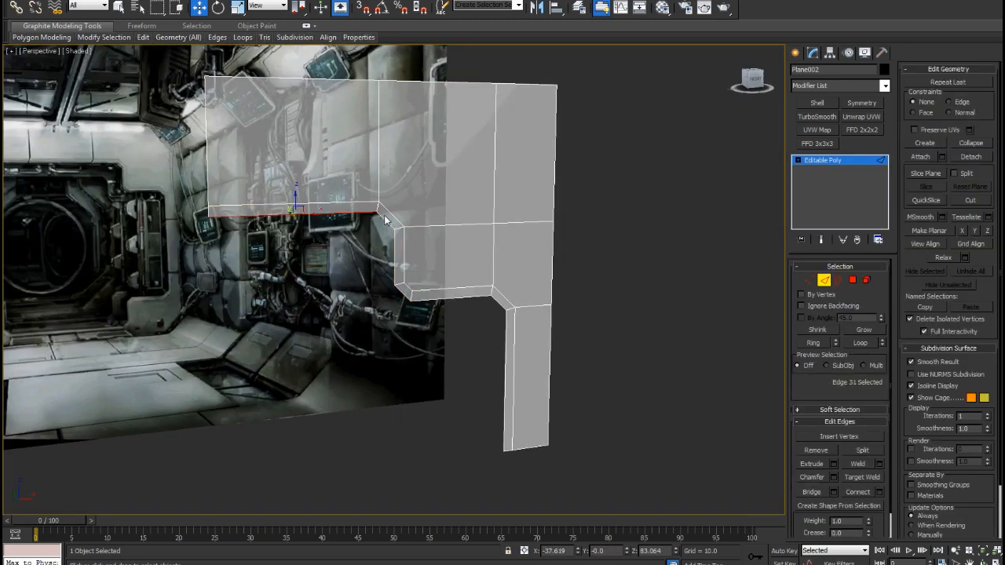
pyautogui.keyDown('ctrl'); pyautogui.click(392, 253); pyautogui.keyUp('ctrl')
pyautogui.keyDown('ctrl'); pyautogui.click(423, 299); pyautogui.keyUp('ctrl')
pyautogui.keyDown('ctrl'); pyautogui.click(495, 303); pyautogui.keyUp('ctrl')
pyautogui.keyDown('ctrl'); pyautogui.click(503, 322); pyautogui.keyUp('ctrl')
pyautogui.keyDown('alt'); pyautogui.moveTo(388, 327); pyautogui.dragTo(294, 273, button='middle'); pyautogui.keyUp('alt')
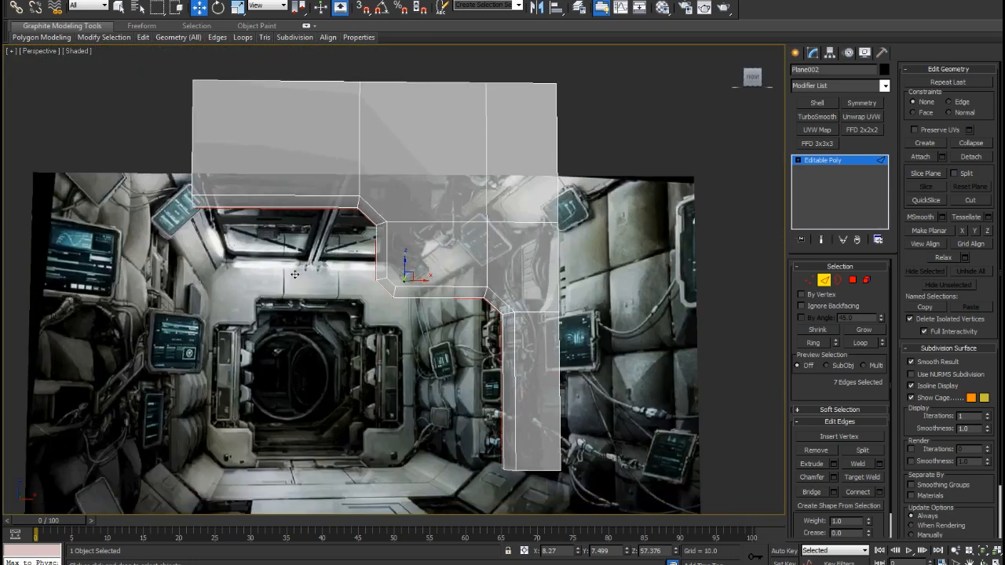
pyautogui.press('z')
pyautogui.keyDown('alt'); pyautogui.moveTo(176, 286); pyautogui.dragTo(107, 307, button='middle'); pyautogui.keyUp('alt')
# Check the bevel width against the reference and undo the polygon deletions and the 1.828 chamfer
pyautogui.press('f')
pyautogui.press('z')
pyautogui.scroll(-3, 130, 308)
pyautogui.scroll(2, 192, 290)
pyautogui.scroll(-1, 194, 288)
pyautogui.moveTo(197, 284); pyautogui.dragTo(271, 199, button='middle')
pyautogui.press('p')
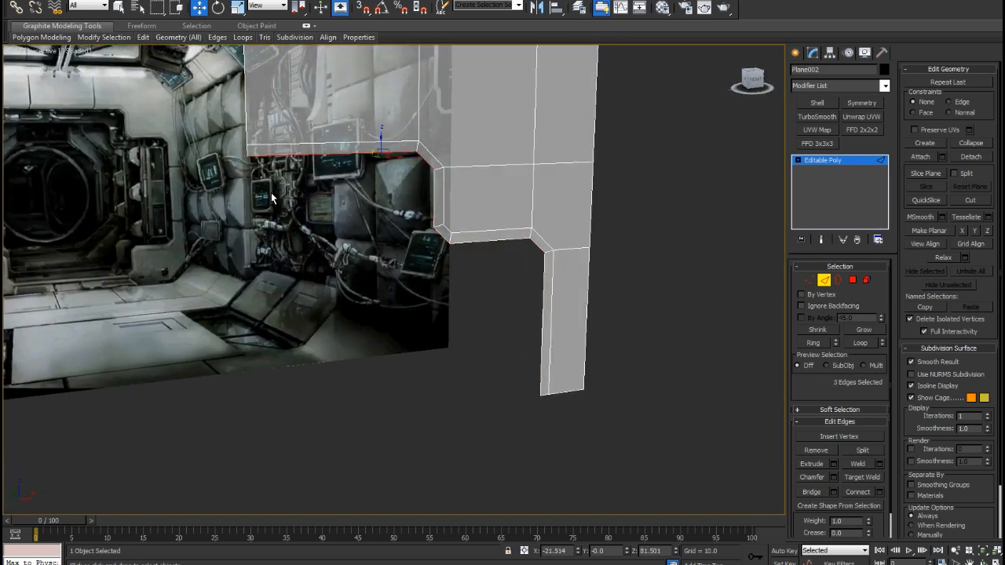
pyautogui.hotkey('ctrl', 'z')
pyautogui.hotkey('ctrl', 'z')
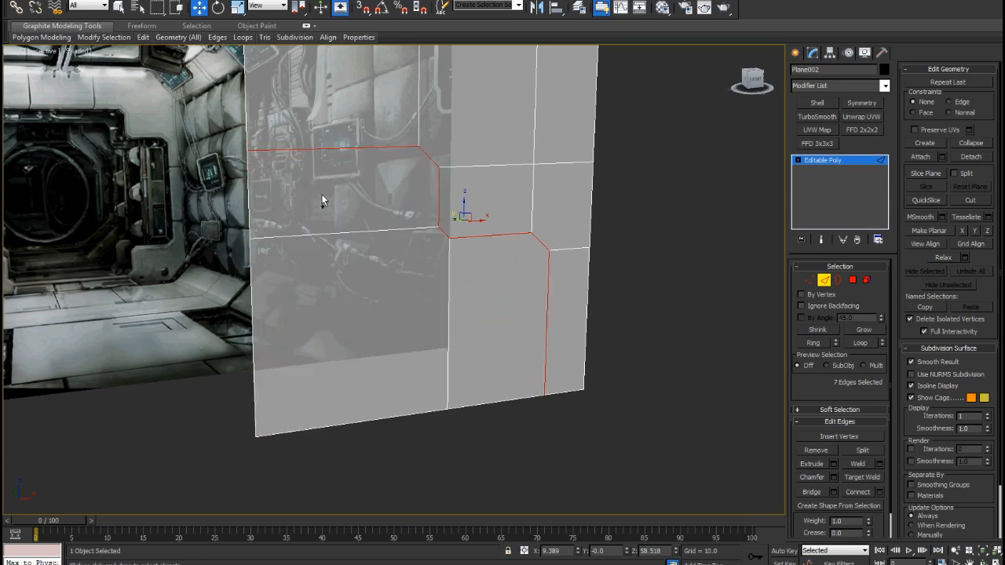
# Chamfer the seven outline edges of the opening in the front view with a narrower amount of about 1
pyautogui.press('f')
pyautogui.scroll(5, 338, 201)
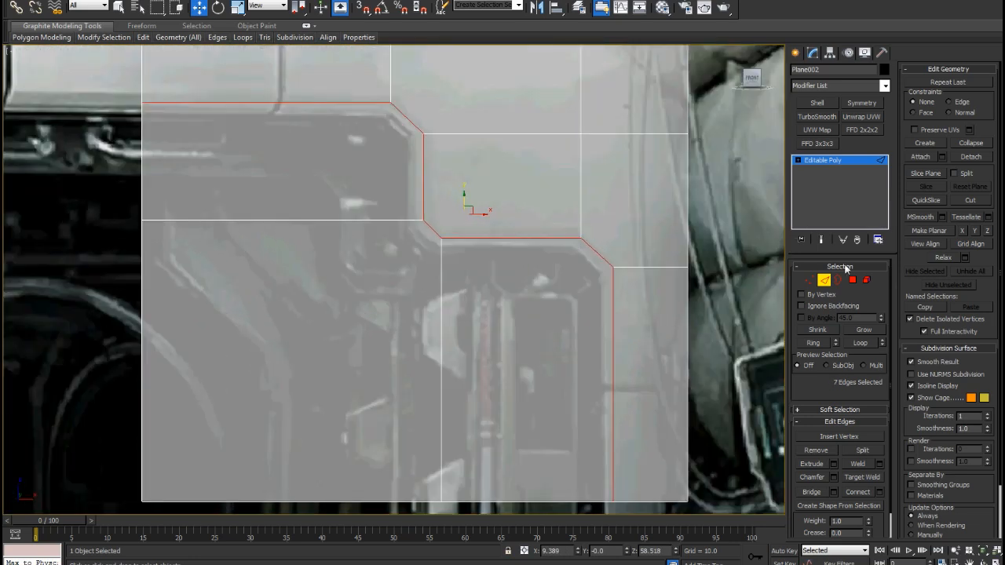
pyautogui.click(832, 477)
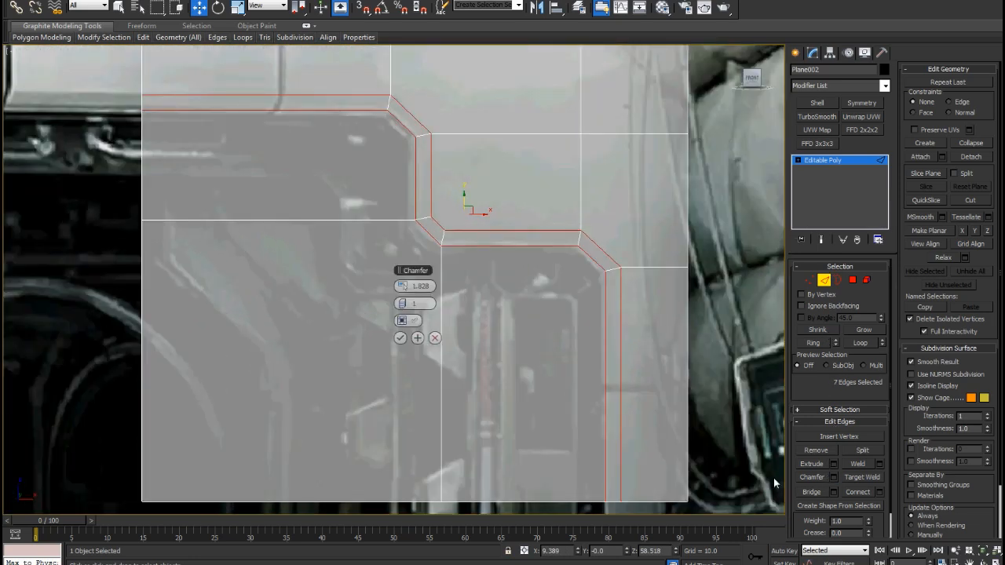
pyautogui.moveTo(403, 288); pyautogui.dragTo(403, 295)
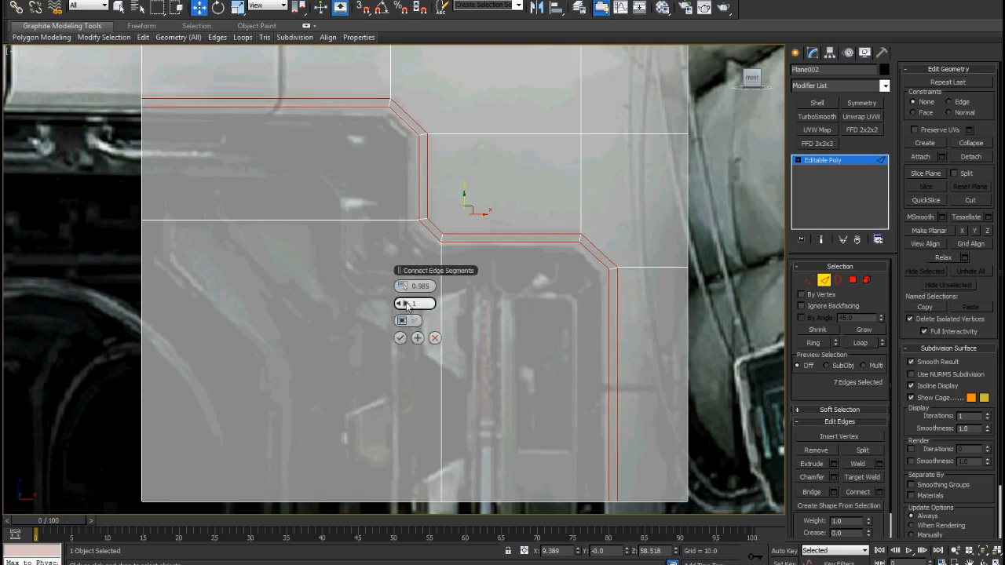
pyautogui.moveTo(403, 286); pyautogui.dragTo(404, 289)
pyautogui.click(400, 337)
pyautogui.scroll(-2, 471, 363)
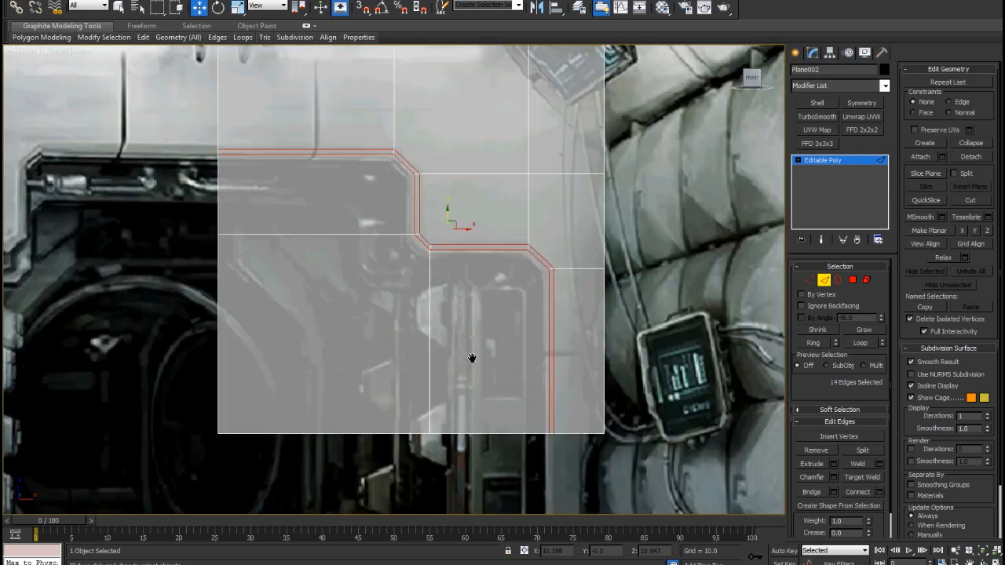
# Delete the polygons covering the doorway opening and side recess, and dismiss the unneeded Render To Texture dialog
pyautogui.click(853, 280)
pyautogui.click(314, 303)
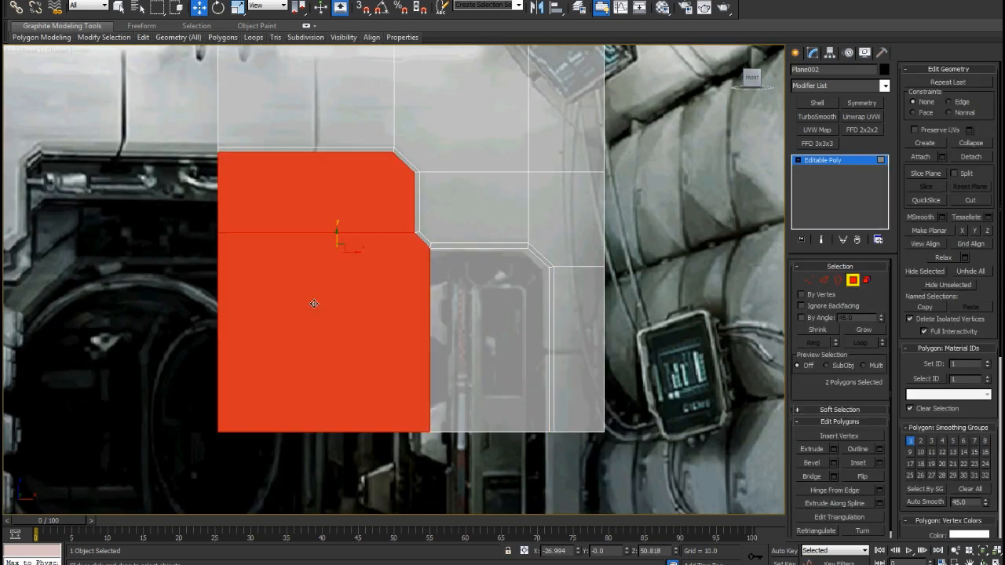
pyautogui.press('Delete')
pyautogui.click(508, 383)
pyautogui.press('Delete')
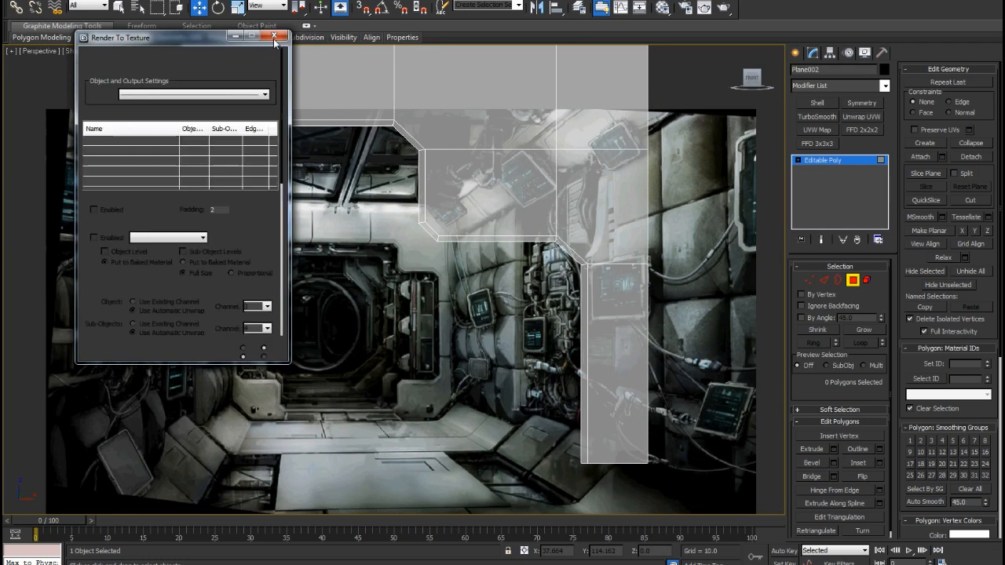
pyautogui.click(274, 39)
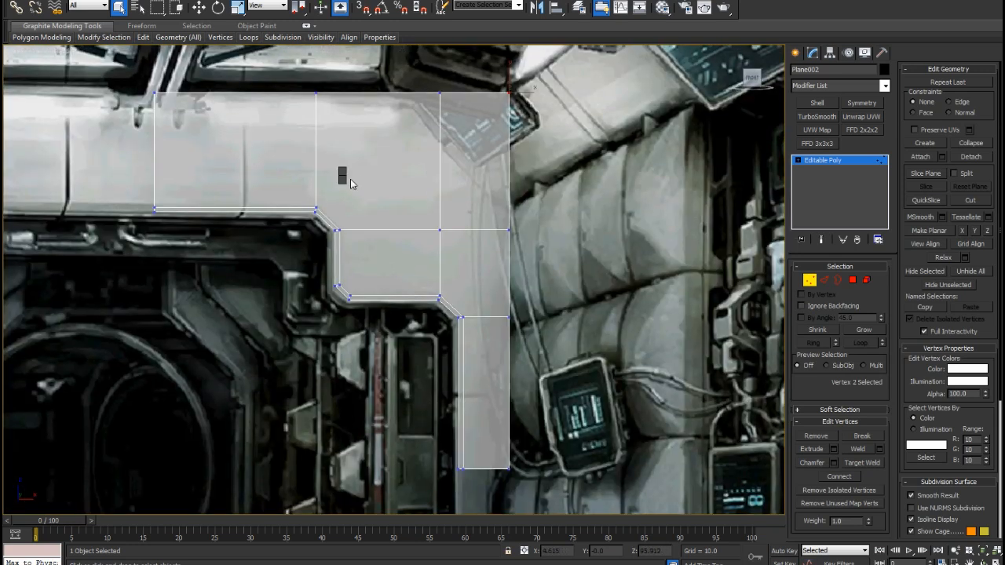
# Cut new edges from the two doorway chamfer corners straight to the outer border, and from the recess corner straight up to the upper border
pyautogui.rightClick(350, 182)
pyautogui.click(328, 92)
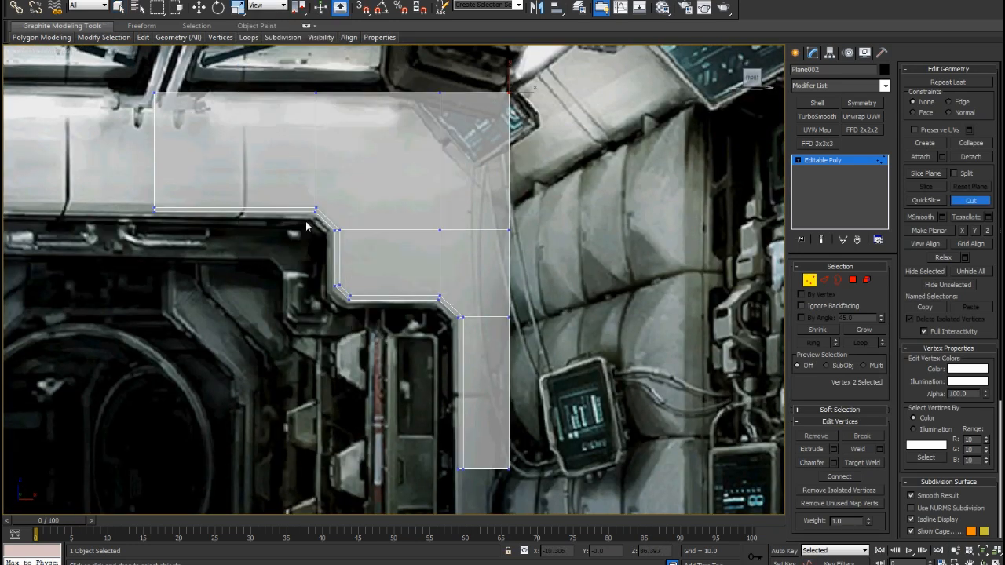
pyautogui.click(316, 207)
pyautogui.click(510, 207)
pyautogui.click(462, 316)
pyautogui.click(462, 95)
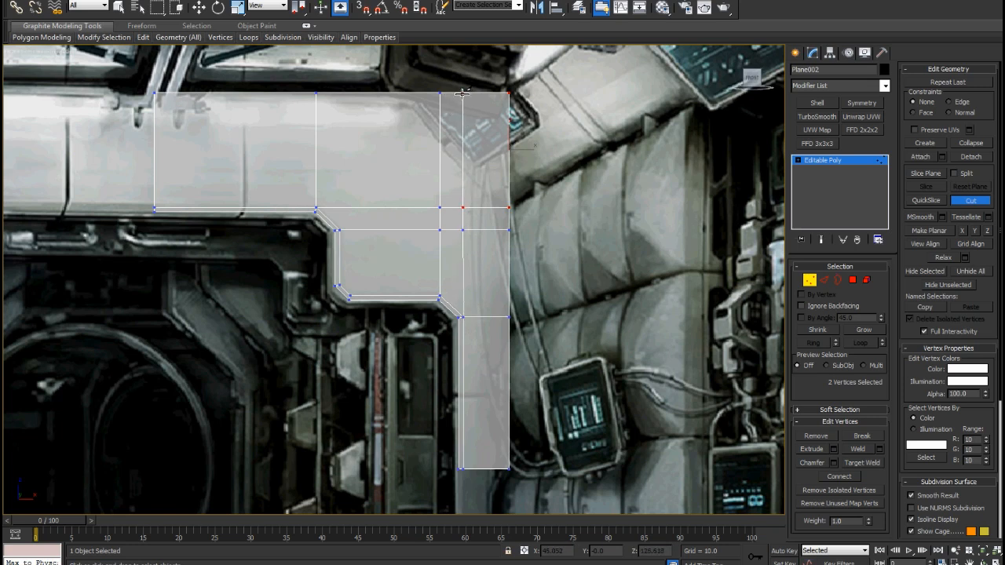
pyautogui.click(338, 285)
pyautogui.click(510, 286)
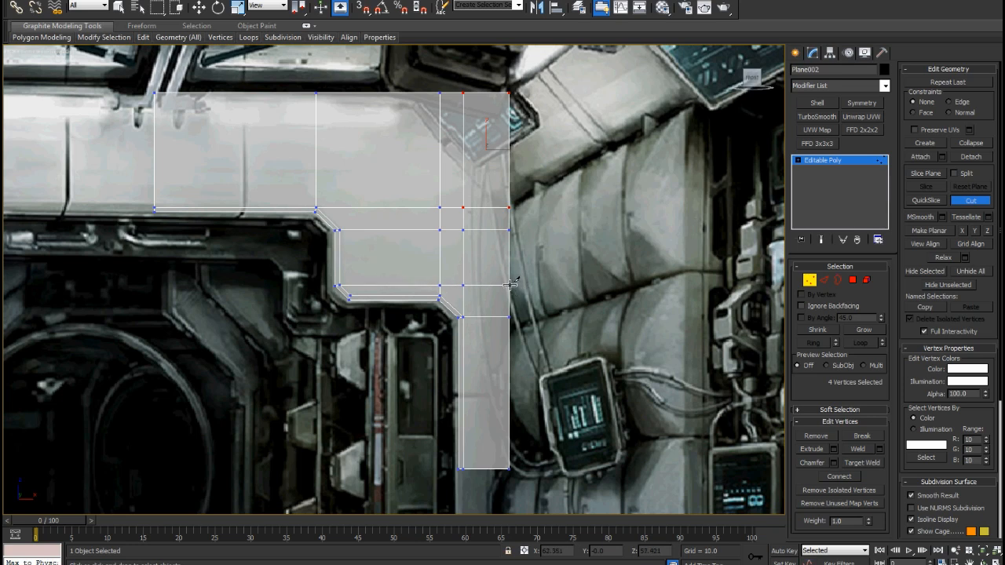
# Select the seven inner border edges of the opening and move them back along Y by about 5.6 to angle the bevel
pyautogui.press('p')
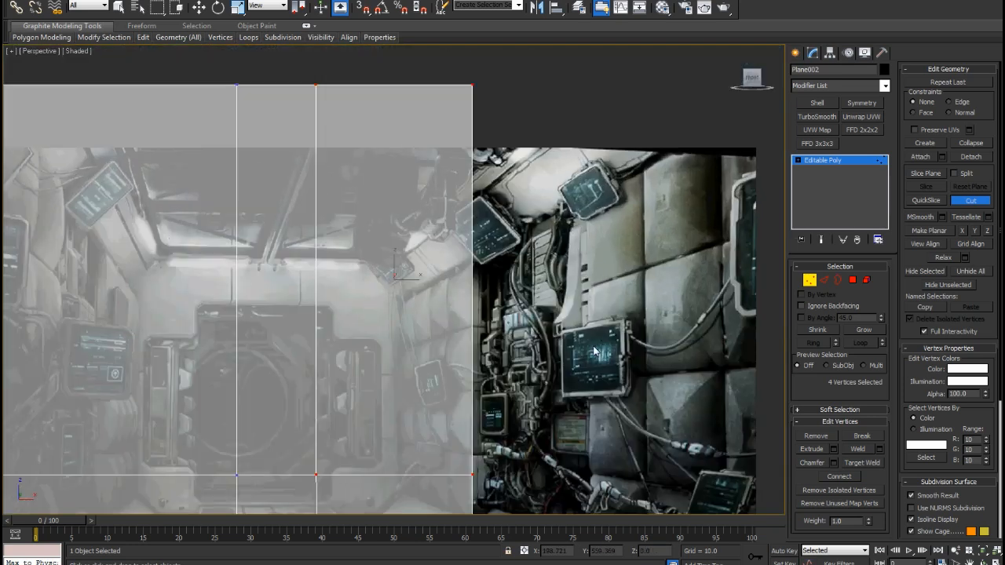
pyautogui.keyDown('alt'); pyautogui.moveTo(375, 433); pyautogui.dragTo(526, 238, button='middle'); pyautogui.keyUp('alt')
pyautogui.scroll(2, 606, 307)
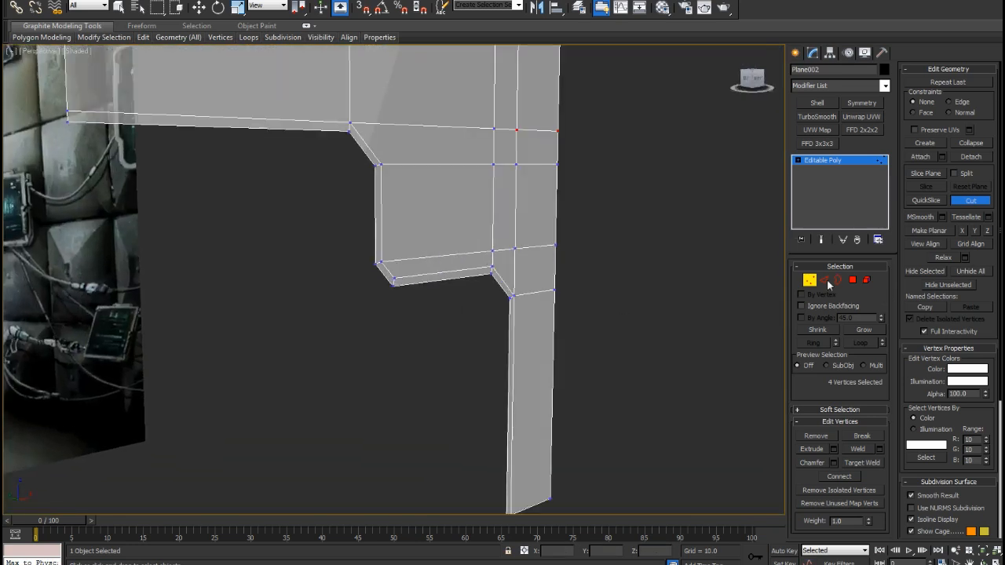
pyautogui.click(823, 280)
pyautogui.press('w')
pyautogui.click(509, 299)
pyautogui.doubleClick(502, 289)
pyautogui.scroll(-3, 424, 300)
pyautogui.click(478, 303)
pyautogui.doubleClick(474, 307)
pyautogui.click(474, 307)
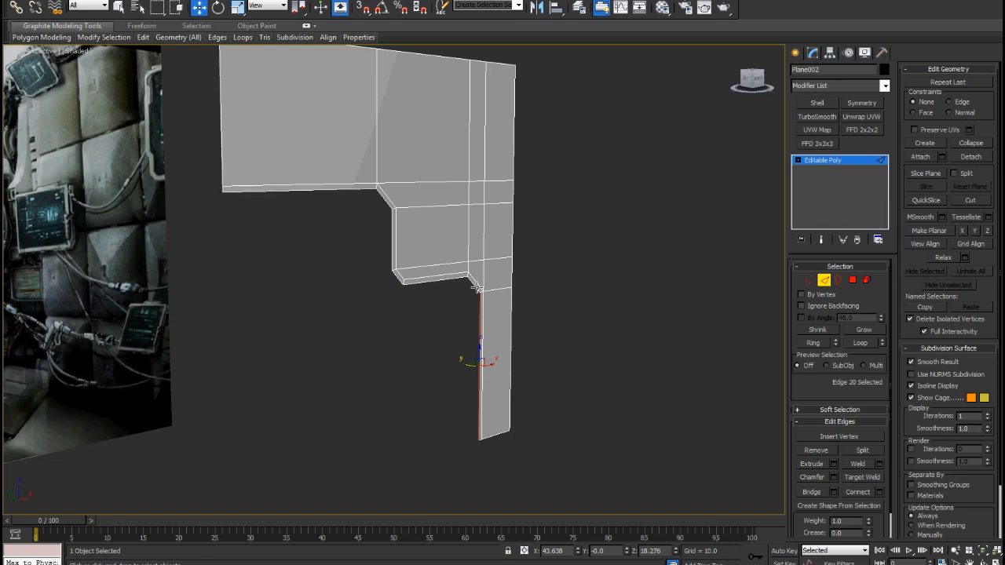
pyautogui.doubleClick(476, 287)
pyautogui.keyDown('alt'); pyautogui.moveTo(392, 270); pyautogui.dragTo(413, 267, button='middle'); pyautogui.keyUp('alt')
pyautogui.moveTo(404, 263); pyautogui.dragTo(390, 262)
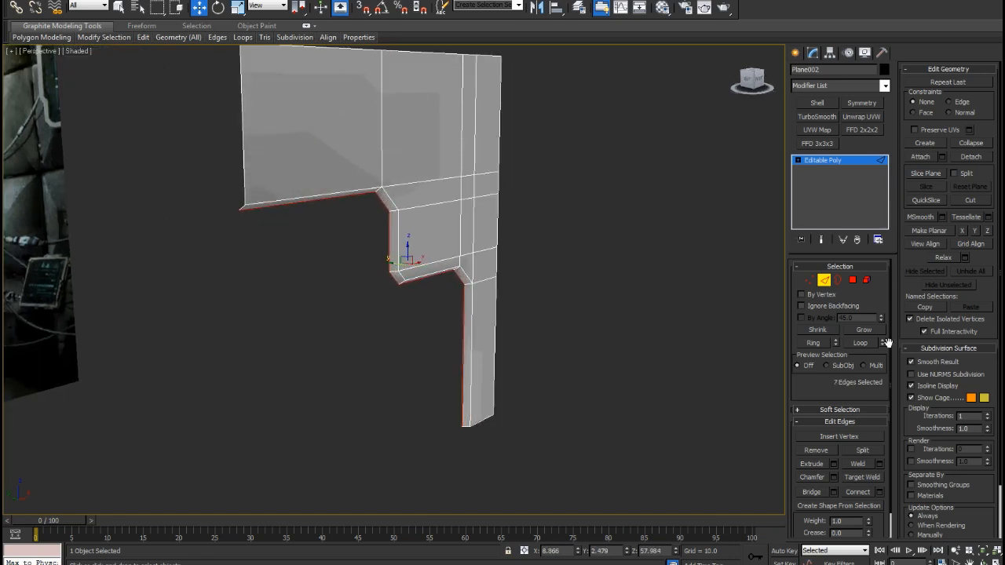
pyautogui.keyDown('alt'); pyautogui.moveTo(444, 304); pyautogui.dragTo(446, 232, button='middle'); pyautogui.keyUp('alt')
pyautogui.scroll(3, 385, 306)
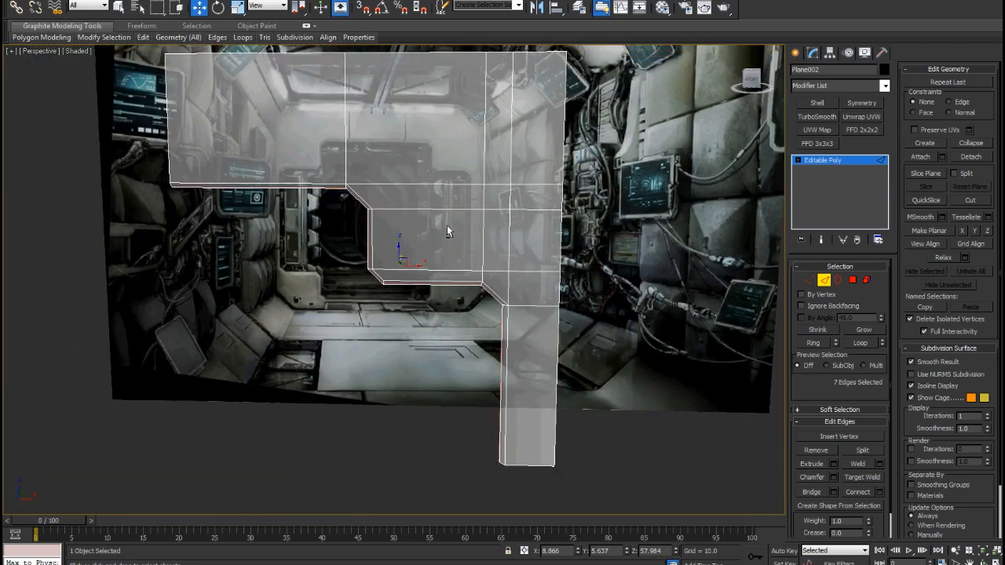
# Compare the bevelled doorway outline and its depth with the reference in the front and perspective views
pyautogui.press('f')
pyautogui.scroll(5, 416, 318)
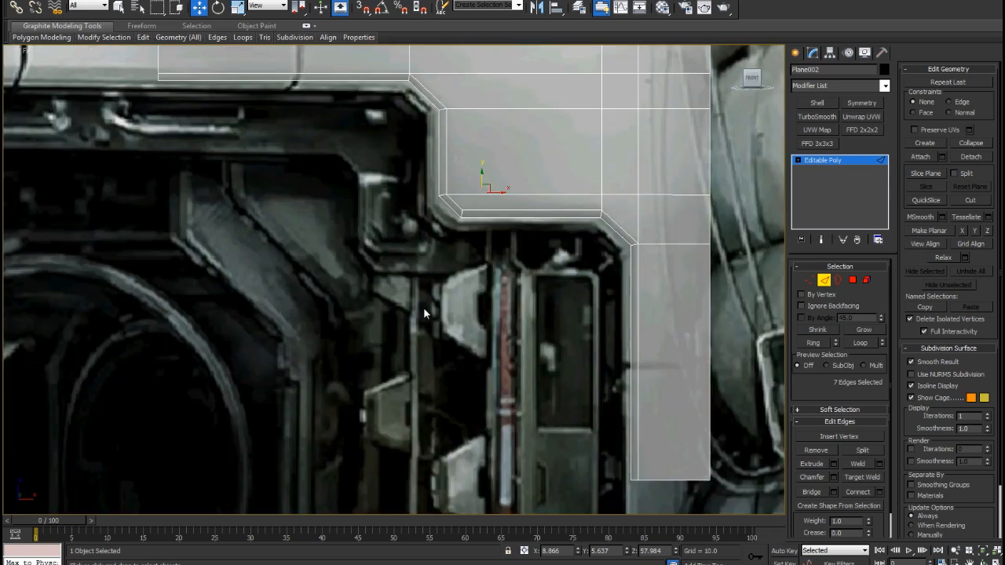
pyautogui.scroll(-4, 423, 310)
pyautogui.scroll(3, 442, 267)
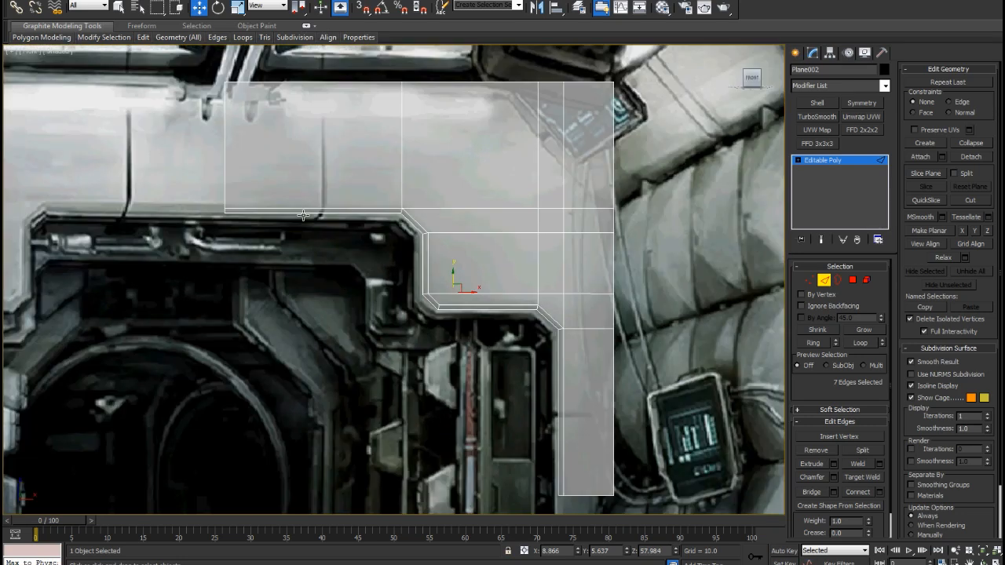
pyautogui.scroll(3, 334, 243)
pyautogui.scroll(-3, 336, 211)
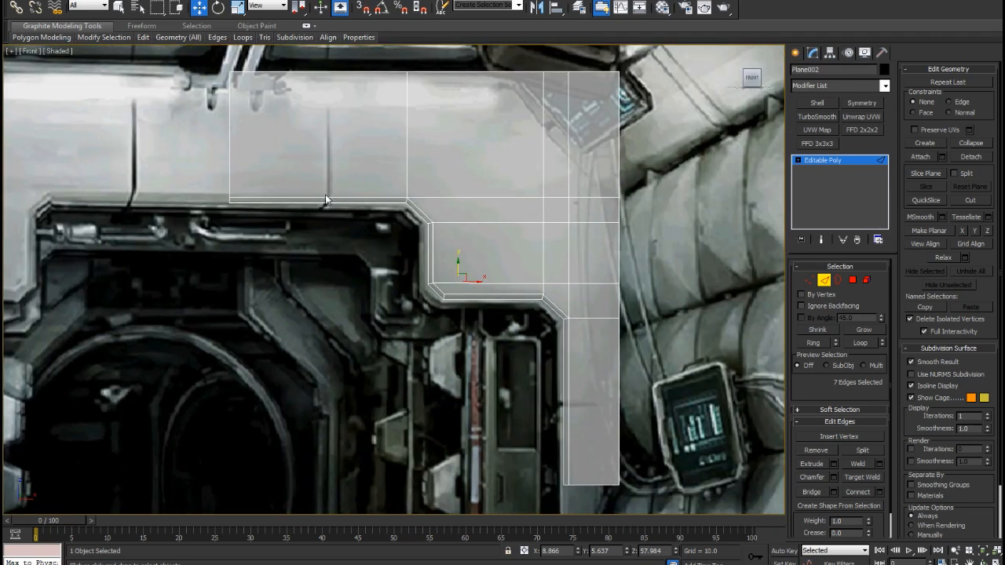
pyautogui.scroll(2, 326, 188)
pyautogui.moveTo(326, 179); pyautogui.dragTo(597, 236, button='middle')
pyautogui.scroll(-4, 426, 302)
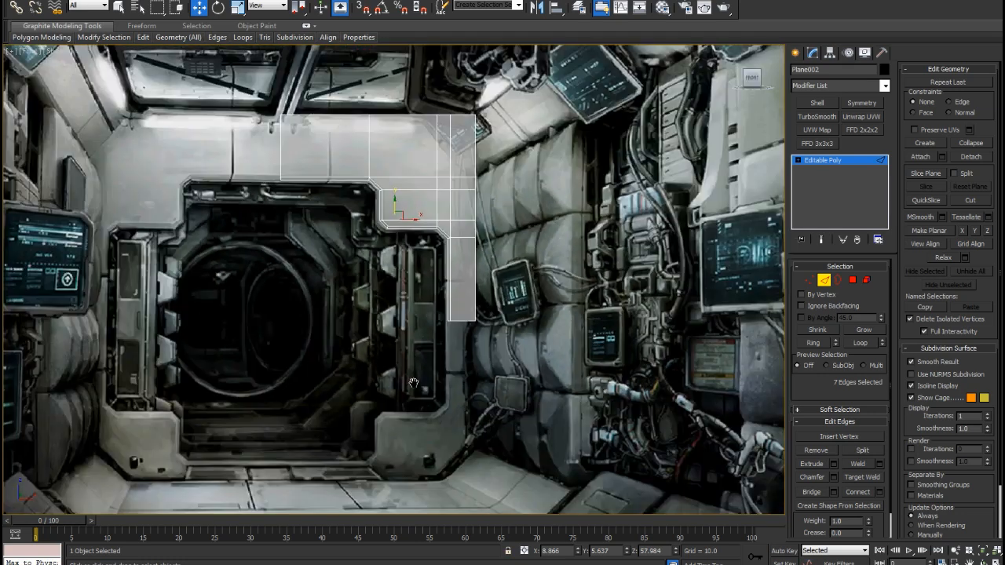
pyautogui.moveTo(414, 383); pyautogui.dragTo(439, 363, button='middle')
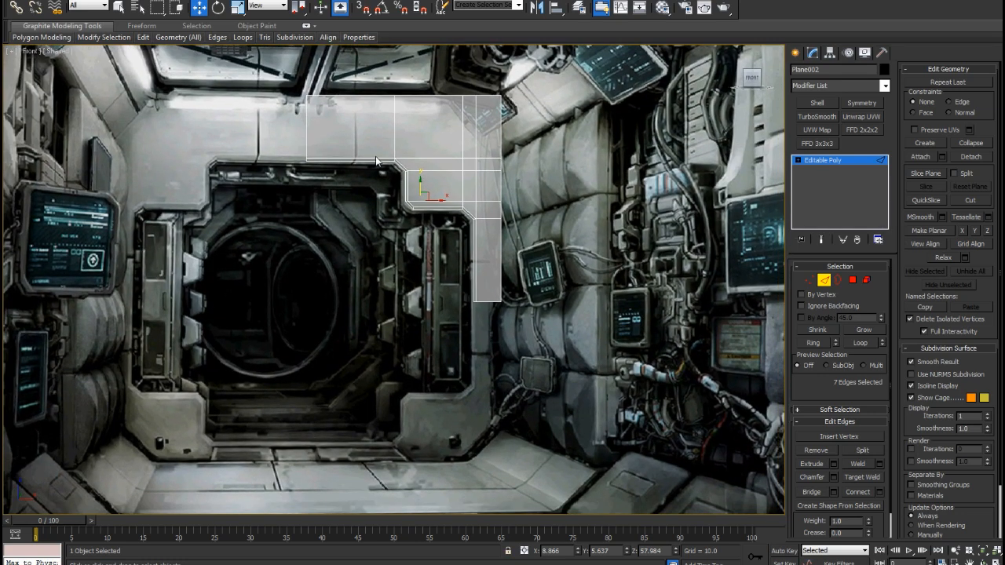
pyautogui.moveTo(376, 161); pyautogui.dragTo(368, 186, button='middle')
pyautogui.press('p')
pyautogui.scroll(3, 457, 210)
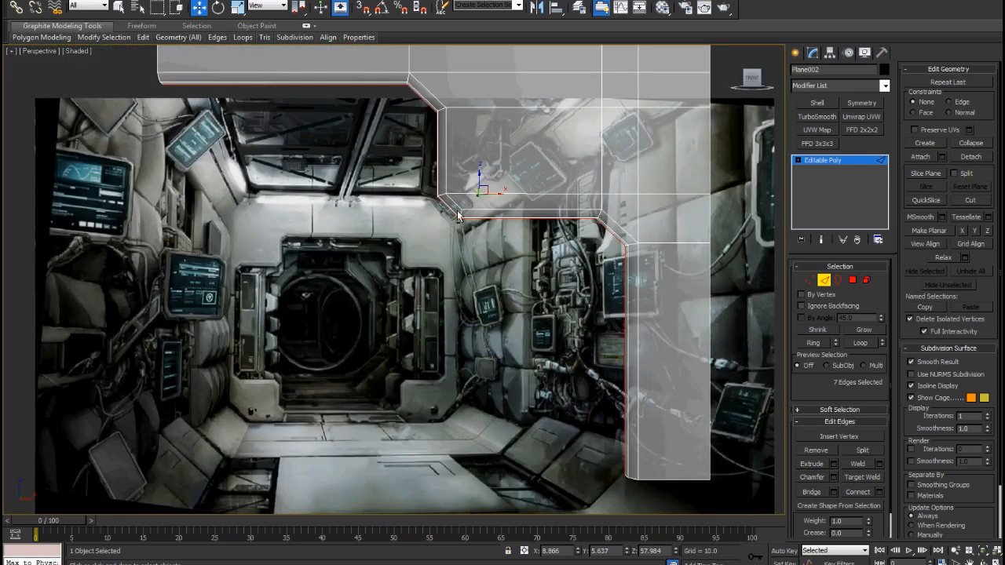
pyautogui.keyDown('alt'); pyautogui.moveTo(456, 211); pyautogui.dragTo(518, 214, button='middle'); pyautogui.keyUp('alt')
pyautogui.scroll(-4, 588, 220)
pyautogui.scroll(3, 522, 221)
pyautogui.keyDown('alt'); pyautogui.moveTo(588, 220); pyautogui.dragTo(395, 191, button='middle'); pyautogui.keyUp('alt')
pyautogui.scroll(6, 395, 191)
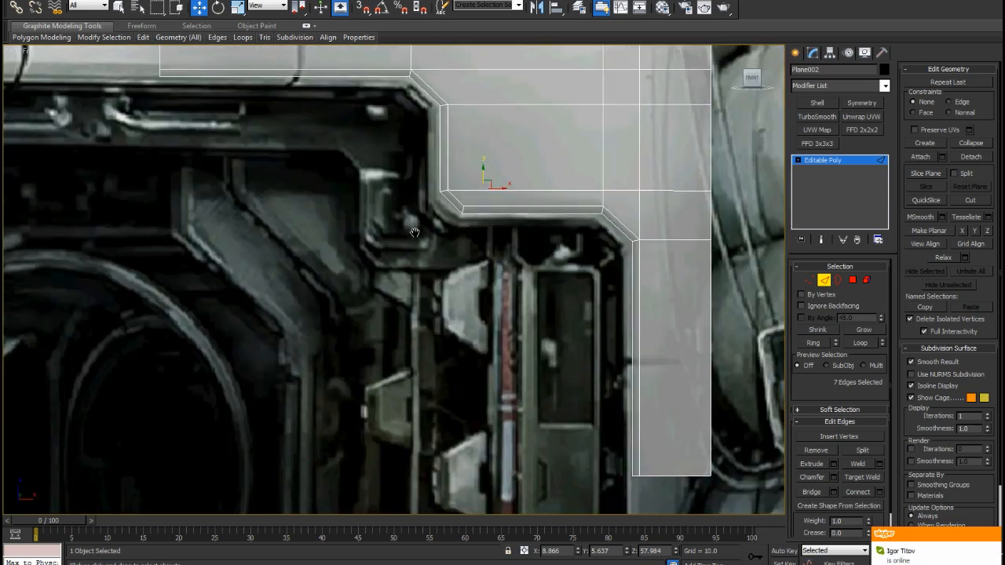
# Apply a Symmetry modifier to the wall mesh and mirror the upper half on the Y axis
pyautogui.scroll(-3, 439, 188)
pyautogui.scroll(4, 423, 164)
pyautogui.scroll(-4, 561, 166)
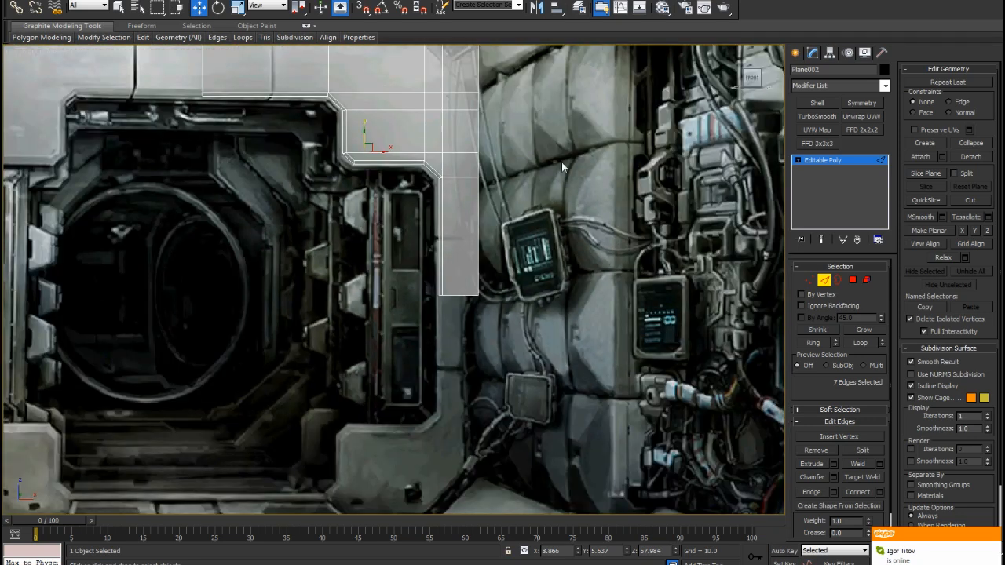
pyautogui.click(844, 160)
pyautogui.click(861, 103)
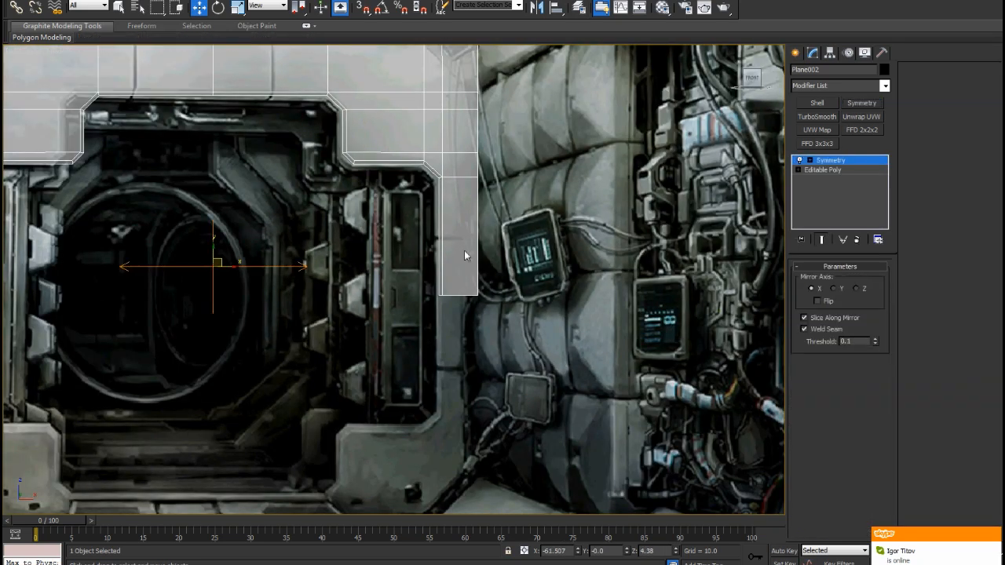
pyautogui.press('f')
pyautogui.click(833, 288)
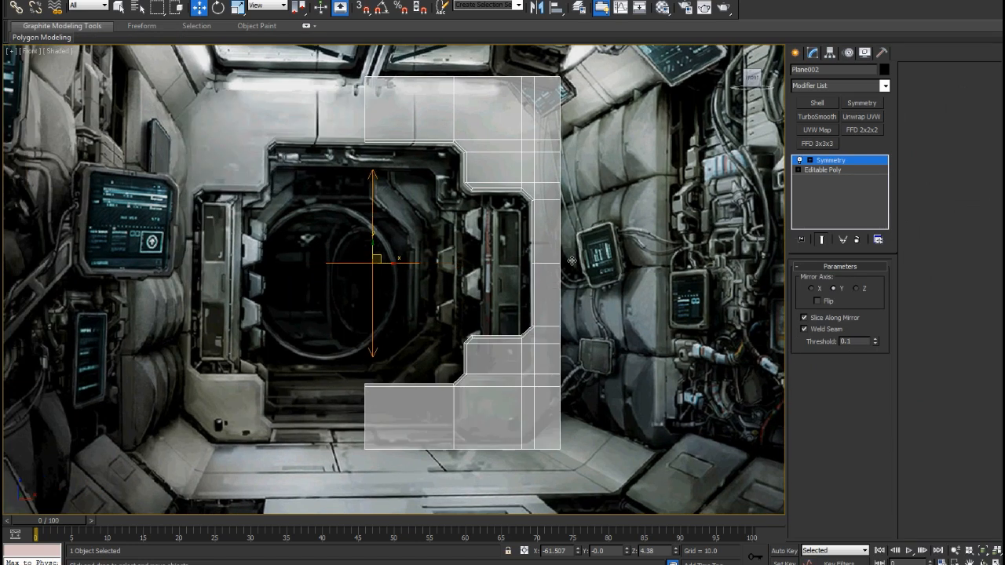
# Keep the Y mirror axis and lower the Symmetry mirror plane by about 13.4 units to fit the lower opening to the reference
pyautogui.click(799, 160)
pyautogui.click(829, 169)
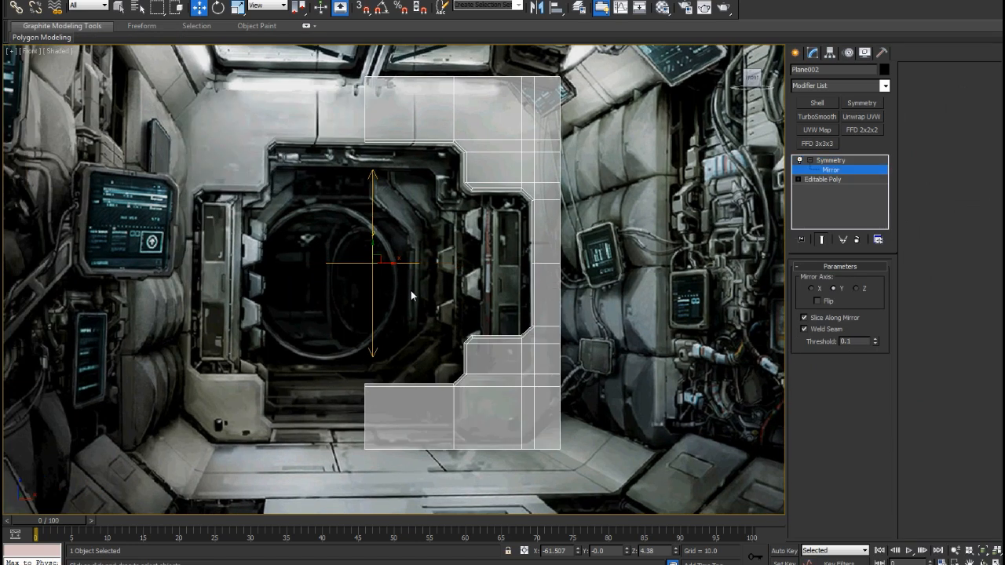
pyautogui.click(830, 171)
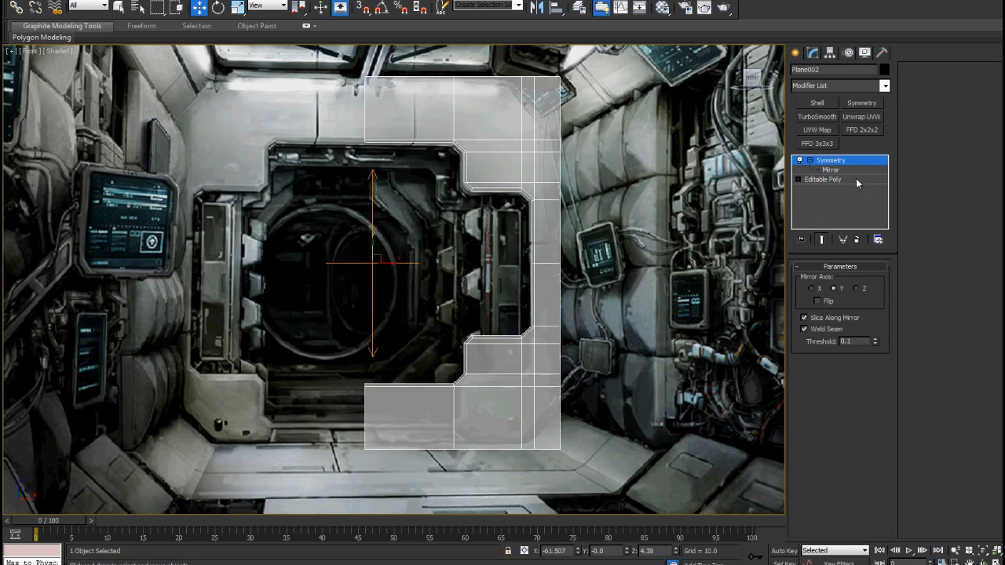
pyautogui.click(815, 173)
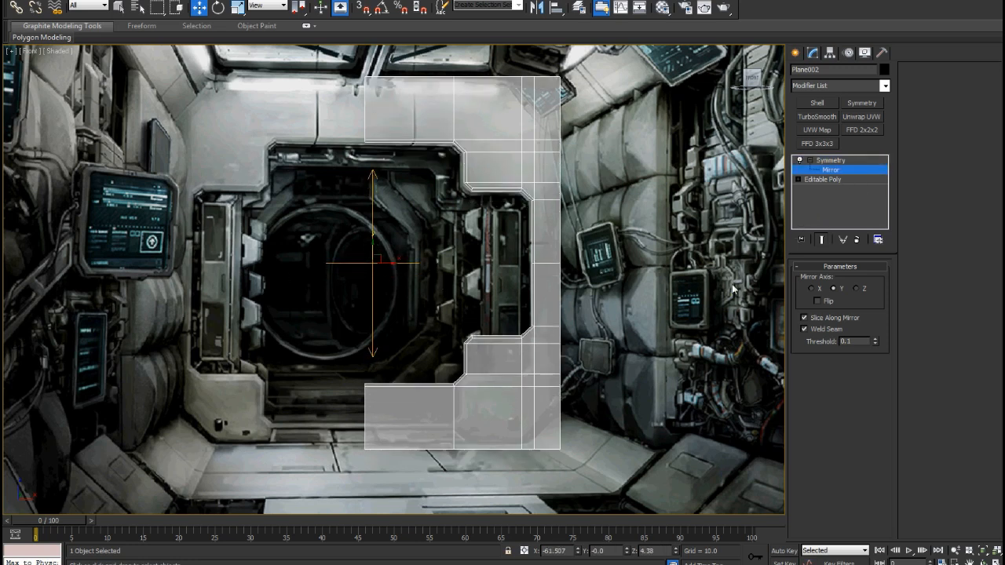
pyautogui.click(820, 290)
pyautogui.click(839, 290)
pyautogui.click(856, 290)
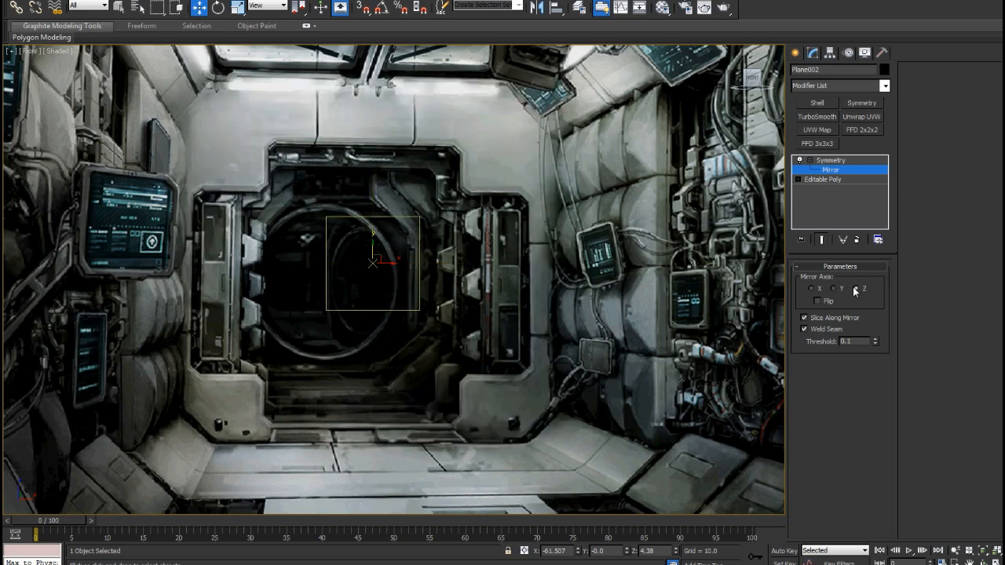
pyautogui.click(841, 289)
pyautogui.moveTo(378, 251); pyautogui.dragTo(376, 270)
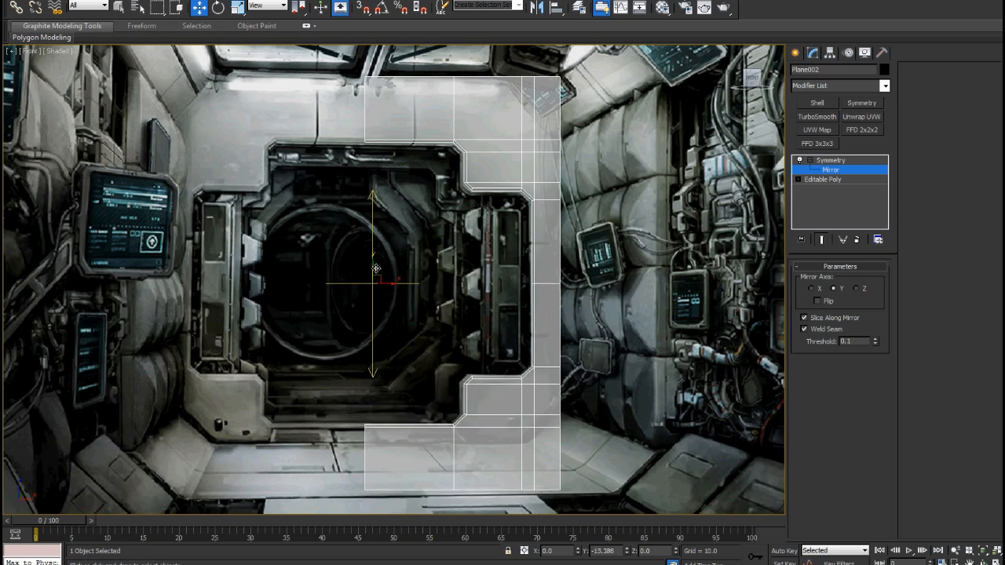
# Collapse the mirrored wall with its Symmetry modifier into an Editable Poly
pyautogui.scroll(3, 390, 367)
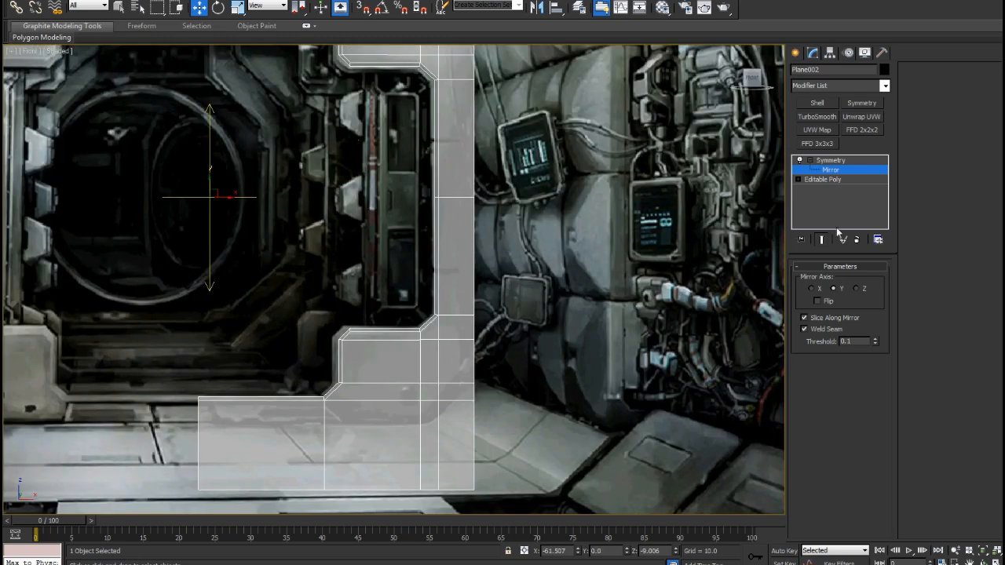
pyautogui.scroll(-2, 417, 231)
pyautogui.rightClick(446, 213)
pyautogui.moveTo(542, 313)
pyautogui.click(594, 324)
# Insert a horizontal SwiftLoop edge across the lower wall section along the reference's floor line
pyautogui.scroll(3, 512, 314)
pyautogui.scroll(2, 512, 313)
pyautogui.moveTo(513, 313); pyautogui.dragTo(511, 295, button='middle')
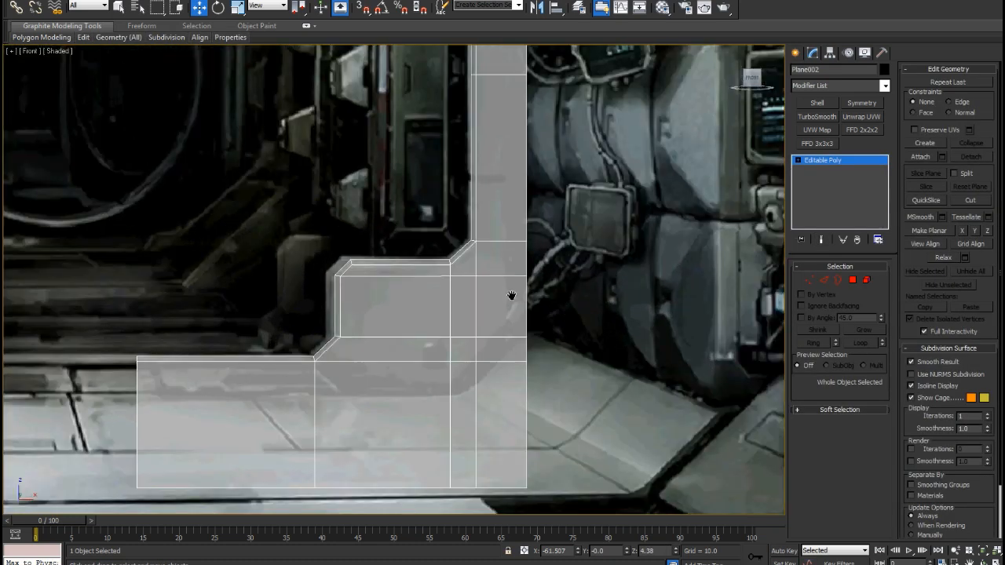
pyautogui.click(809, 279)
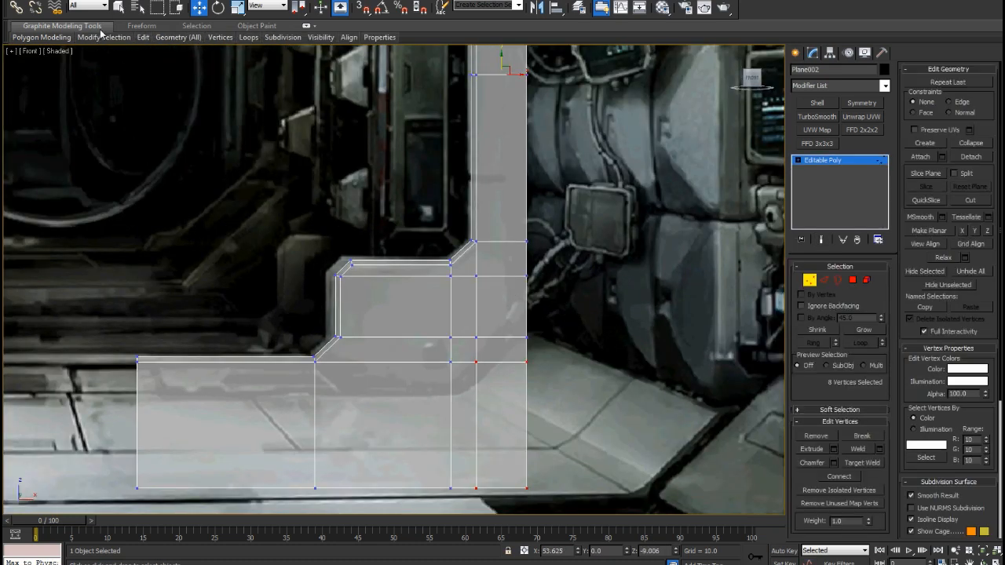
pyautogui.moveTo(147, 42)
pyautogui.click(239, 67)
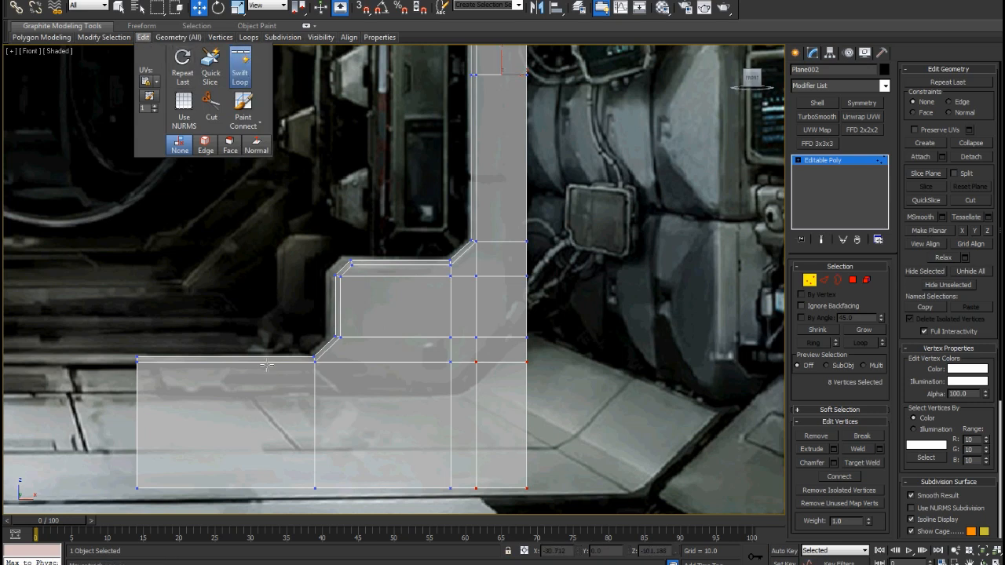
pyautogui.click(314, 391)
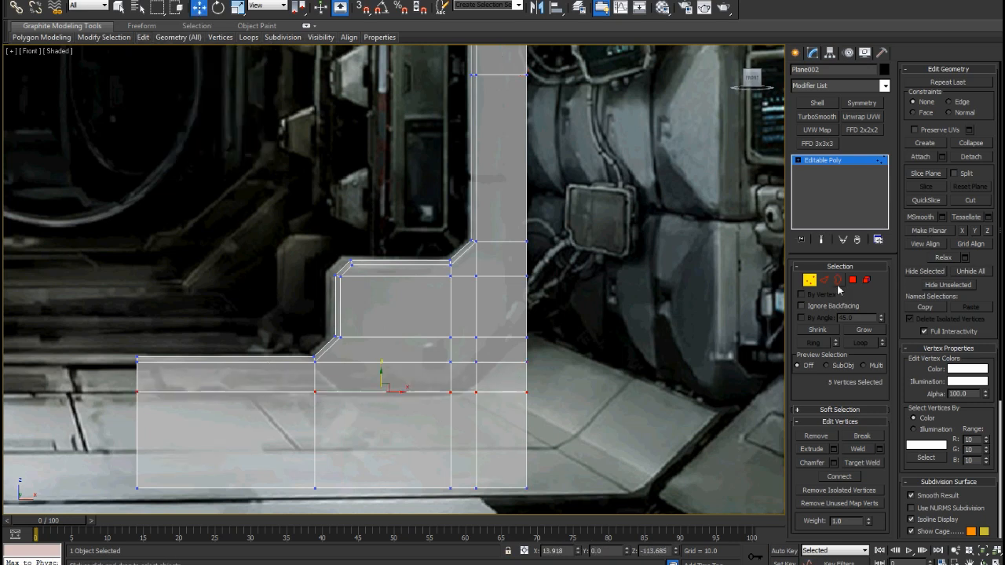
# Delete the row of polygons below the new edge loop and return to vertex-level editing
pyautogui.click(853, 280)
pyautogui.moveTo(93, 428); pyautogui.dragTo(528, 492)
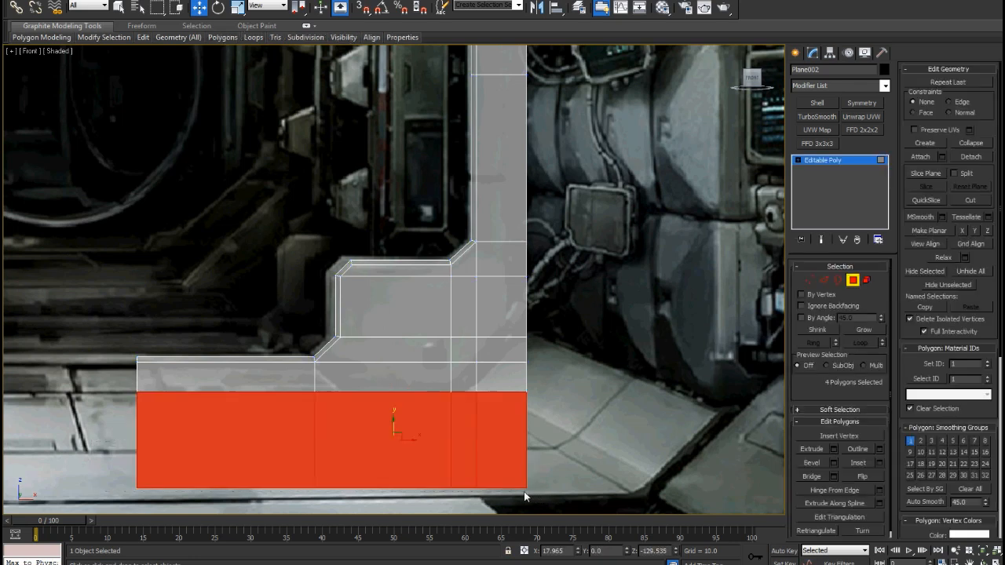
pyautogui.press('Delete')
pyautogui.scroll(3, 464, 375)
pyautogui.scroll(-3, 420, 391)
pyautogui.moveTo(434, 390); pyautogui.dragTo(626, 353, button='middle')
pyautogui.moveTo(381, 311); pyautogui.dragTo(311, 328, button='middle')
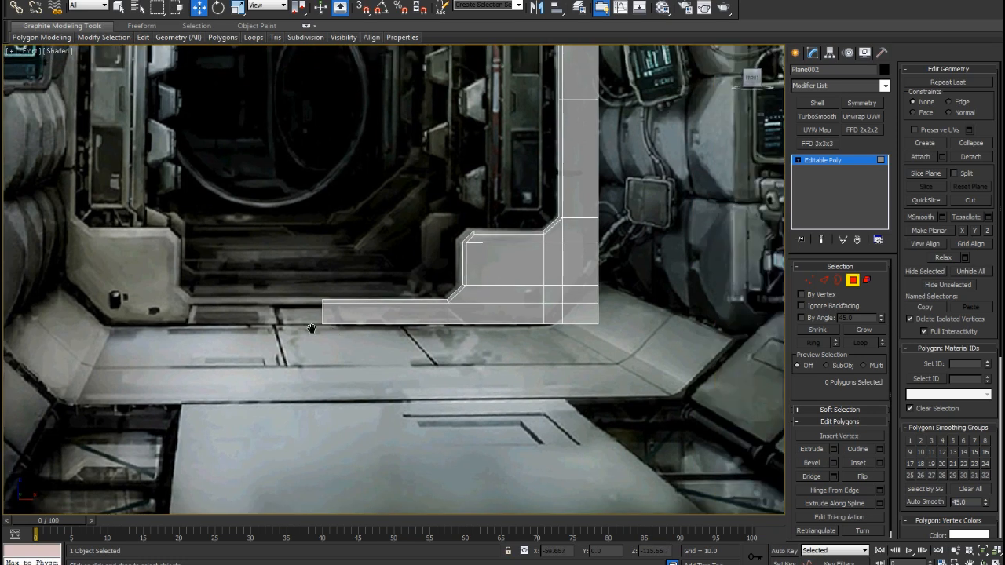
pyautogui.scroll(2, 314, 328)
pyautogui.click(809, 280)
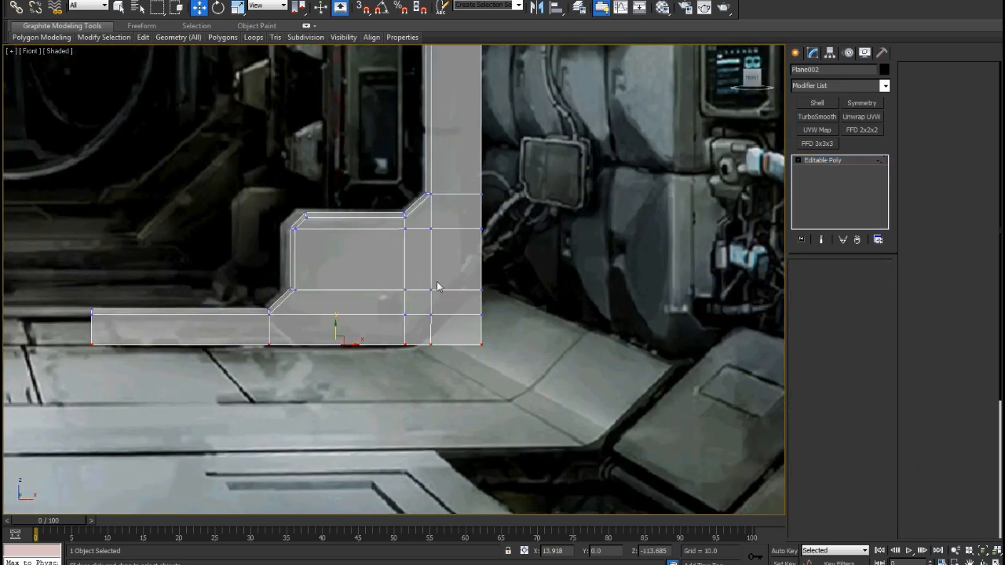
pyautogui.rightClick(420, 324)
pyautogui.click(435, 299)
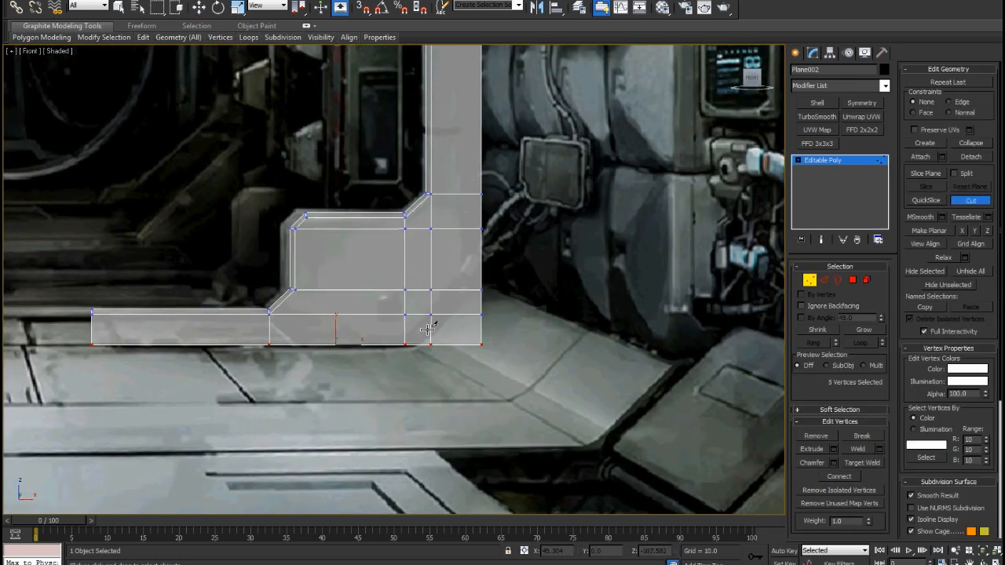
pyautogui.press('w')
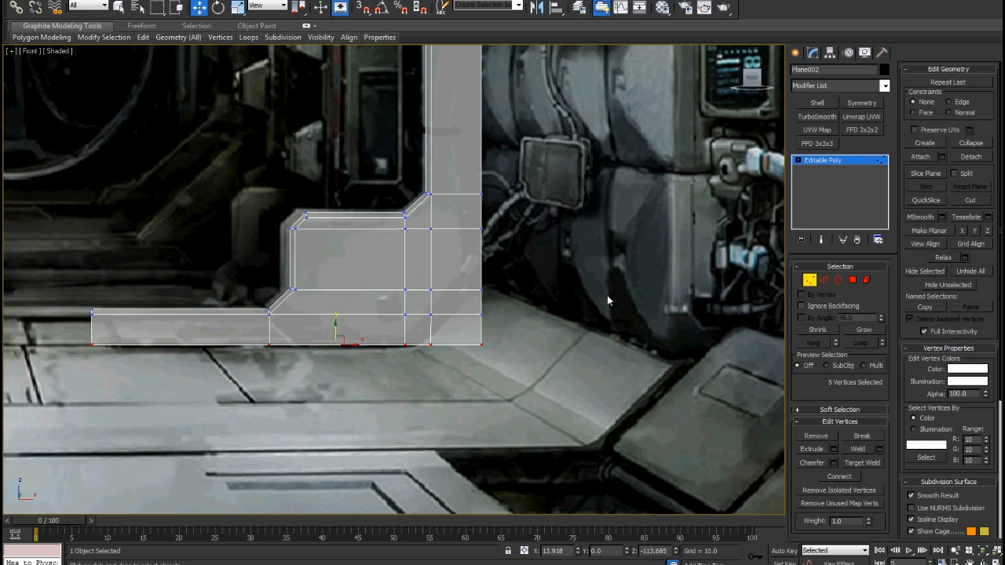
# Shift the two lower vertex columns inward along X and raise the four lower outer-border vertices to clear the corner
pyautogui.moveTo(401, 307); pyautogui.dragTo(439, 366)
pyautogui.moveTo(436, 311); pyautogui.dragTo(373, 312)
pyautogui.click(423, 324)
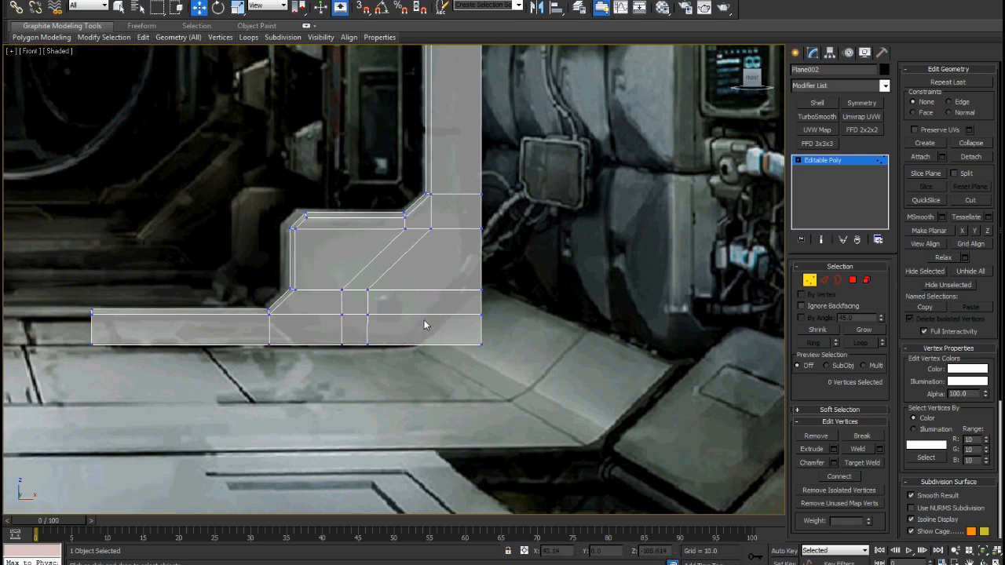
pyautogui.moveTo(551, 374); pyautogui.dragTo(551, 369)
pyautogui.moveTo(491, 328); pyautogui.dragTo(448, 278)
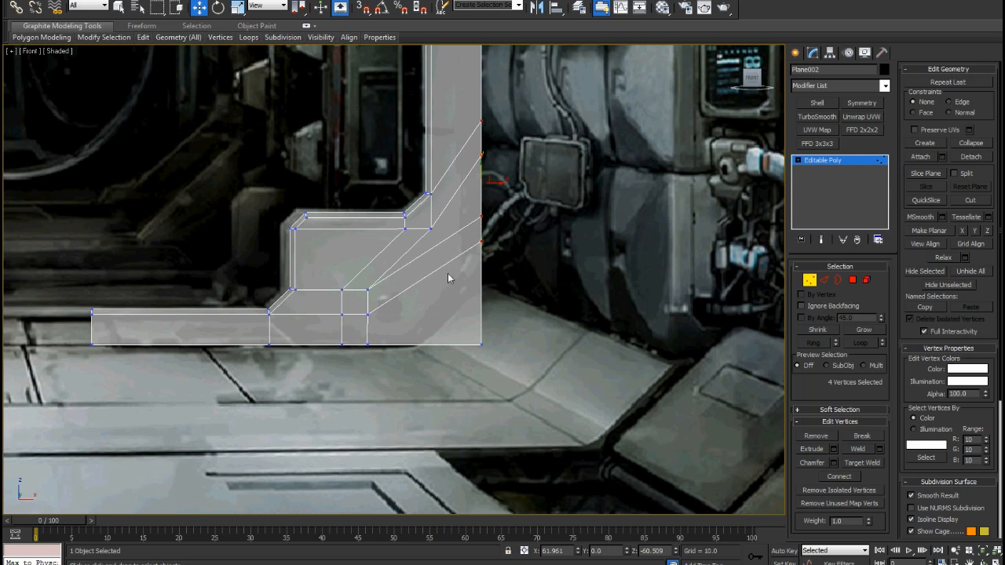
# Cut a diagonal edge across the wall's lower outer corner and delete the triangular polygon outside it
pyautogui.rightClick(448, 278)
pyautogui.click(393, 197)
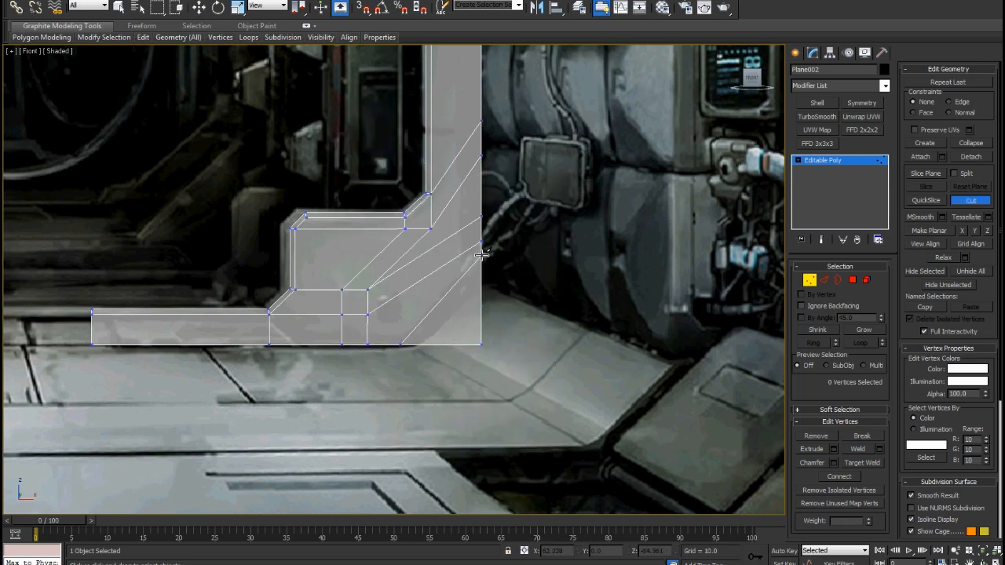
pyautogui.click(852, 280)
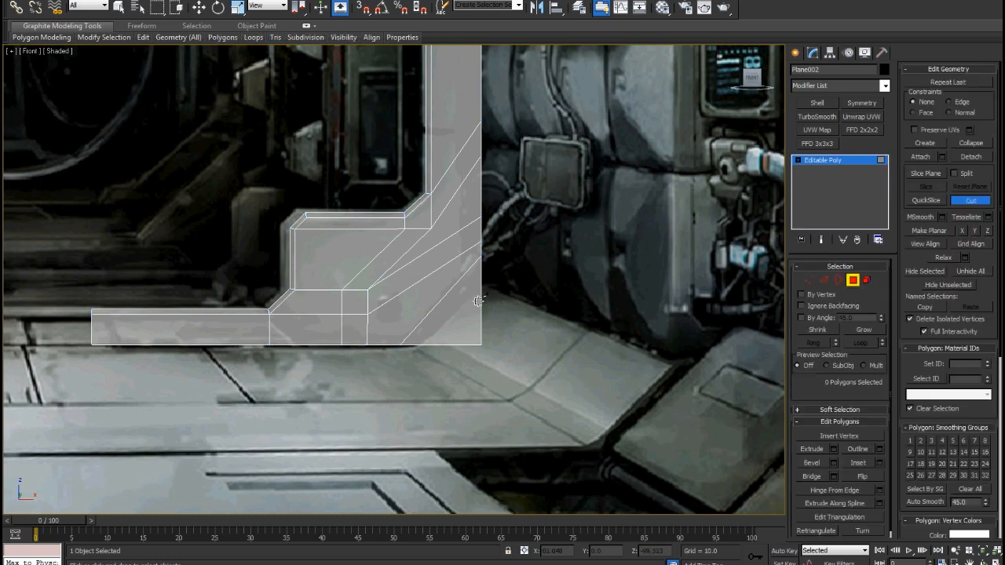
pyautogui.rightClick(481, 306)
pyautogui.click(463, 314)
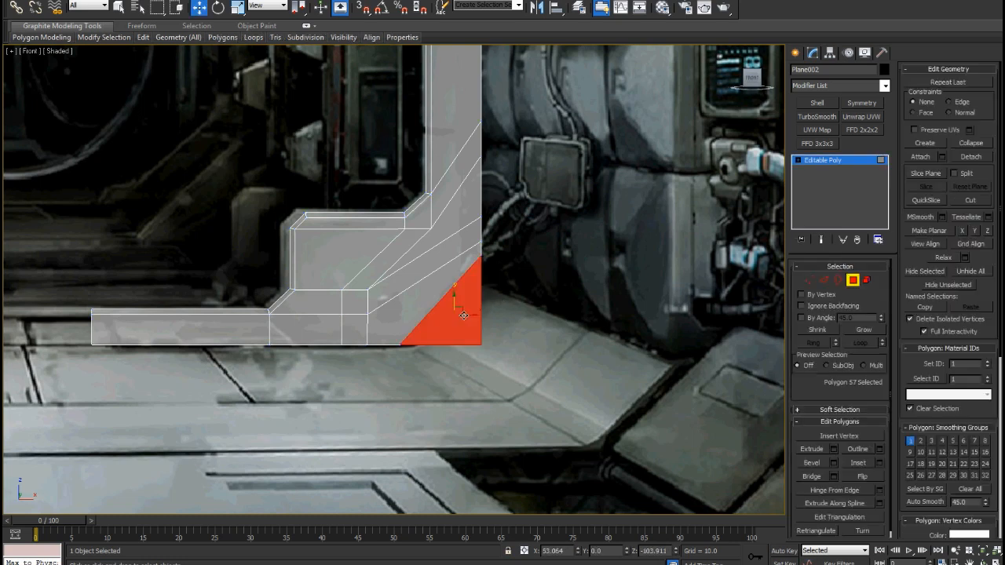
pyautogui.press('Delete')
# Remove the distorted interior edges around the lower corner, including the two slanted ones running up to the outer border
pyautogui.click(823, 280)
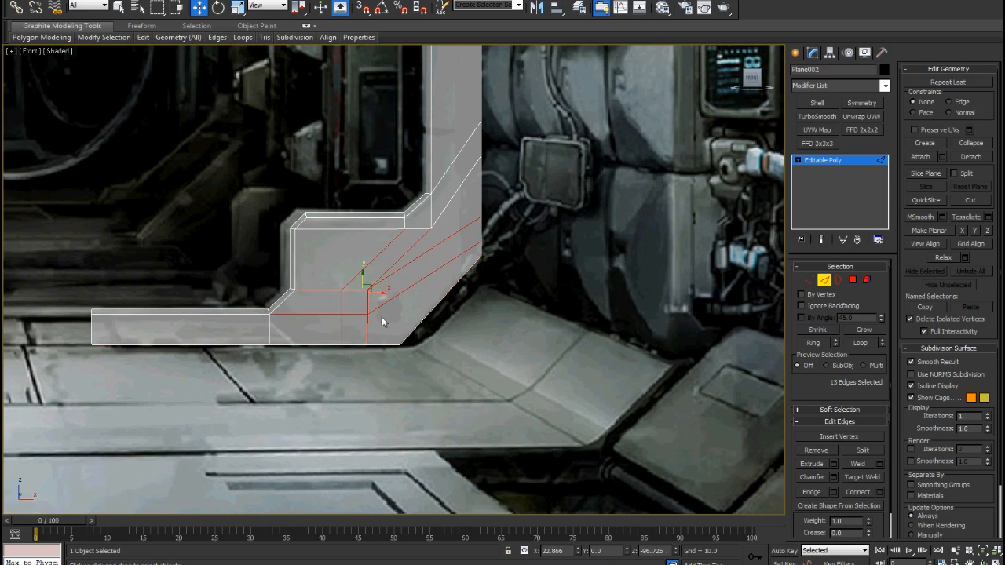
pyautogui.press('BackSpace')
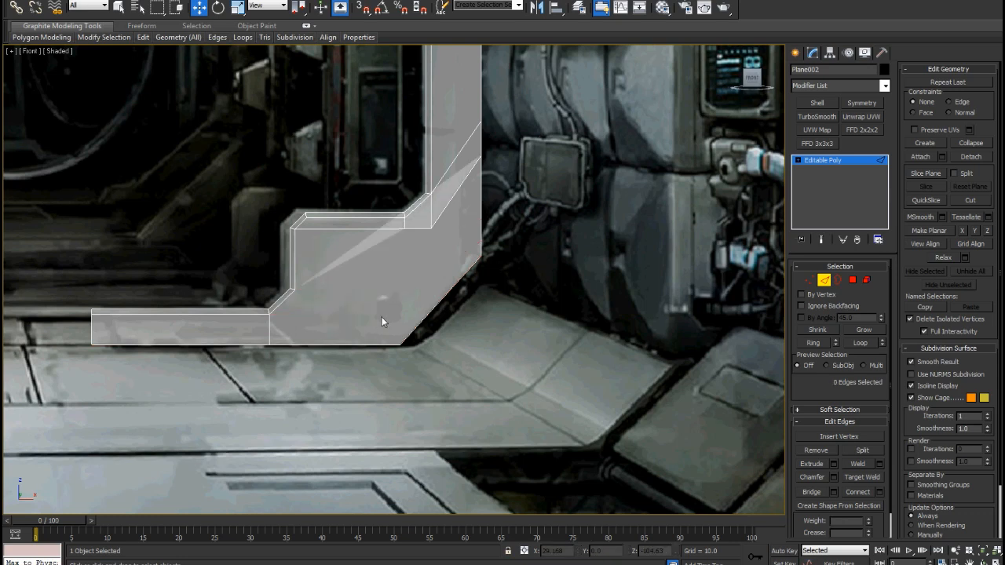
pyautogui.click(457, 206)
pyautogui.click(406, 193)
# Cut edges from the inner bevel corner below the side recess down to the diagonal's lower end and straight across to the outer border
pyautogui.rightClick(408, 191)
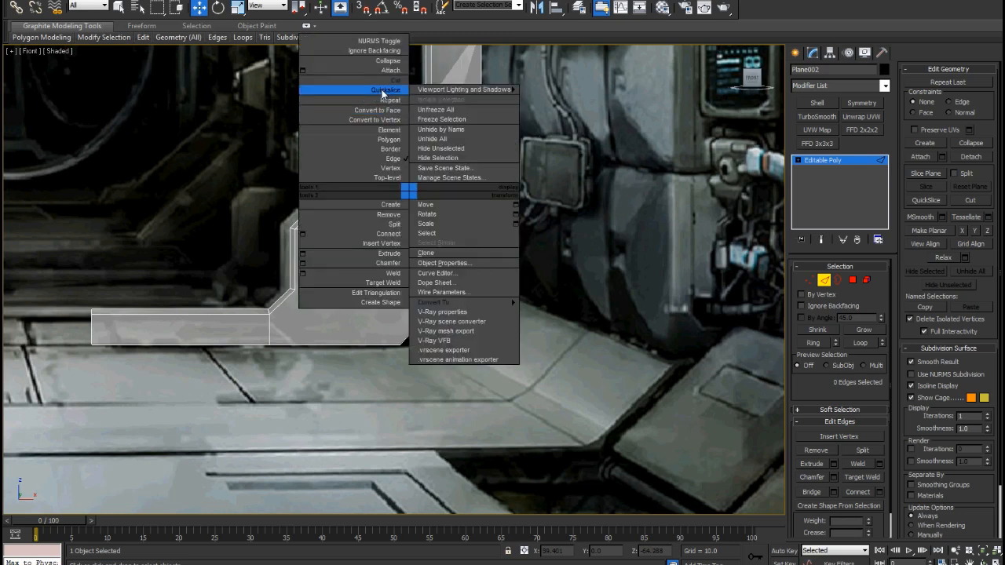
pyautogui.click(332, 357)
pyautogui.rightClick(399, 257)
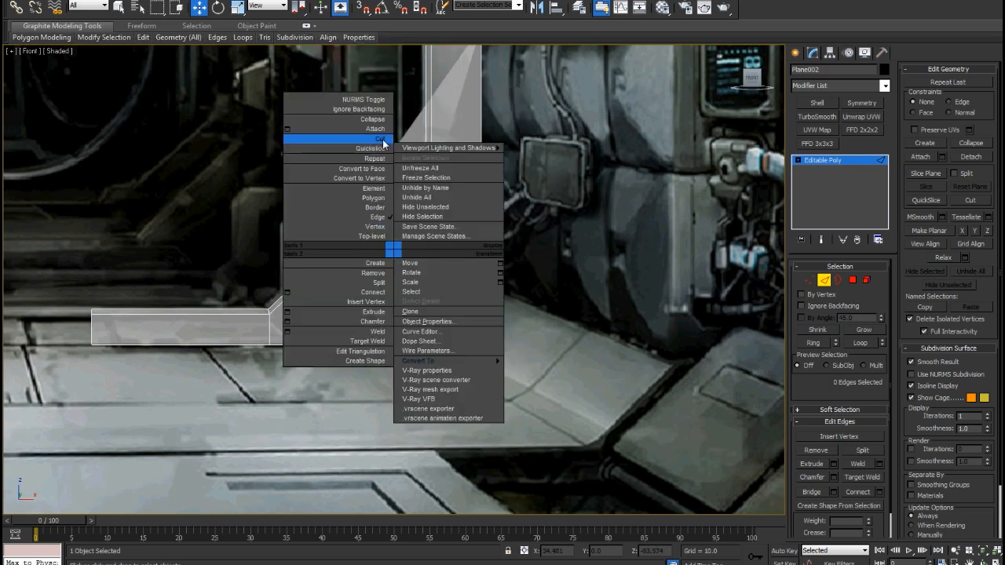
pyautogui.click(345, 146)
pyautogui.click(404, 228)
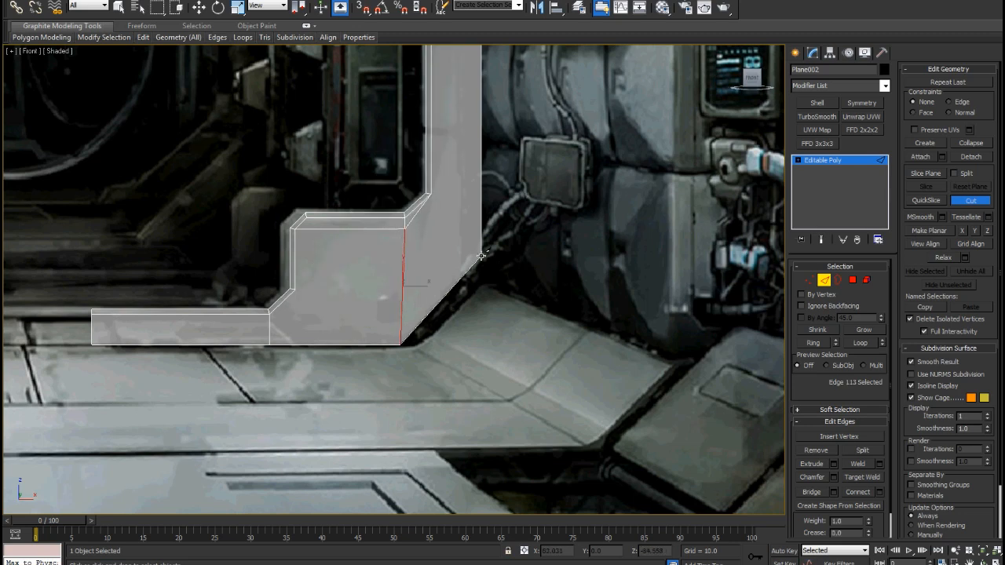
pyautogui.moveTo(453, 226); pyautogui.dragTo(431, 279, button='middle')
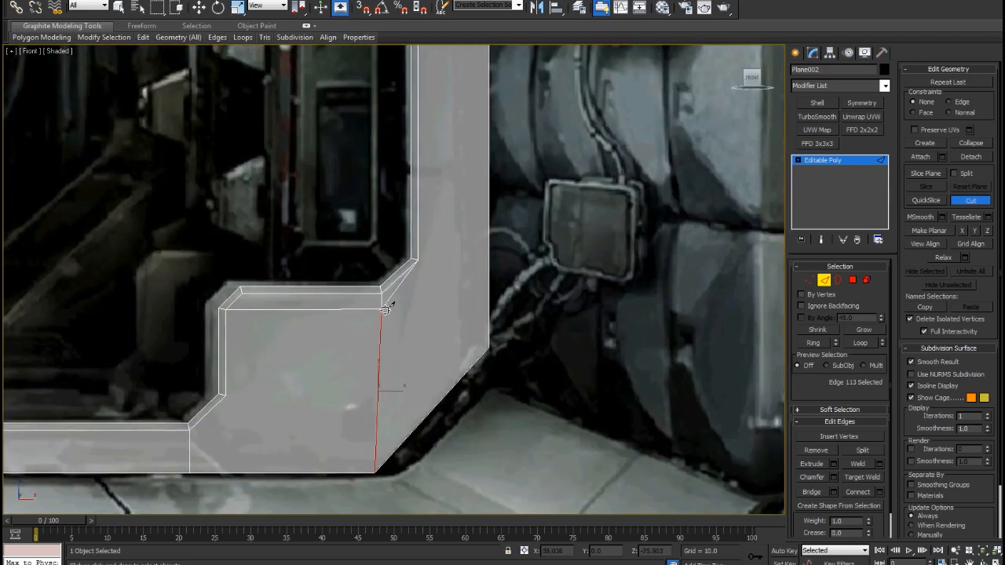
pyautogui.click(381, 309)
pyautogui.click(488, 308)
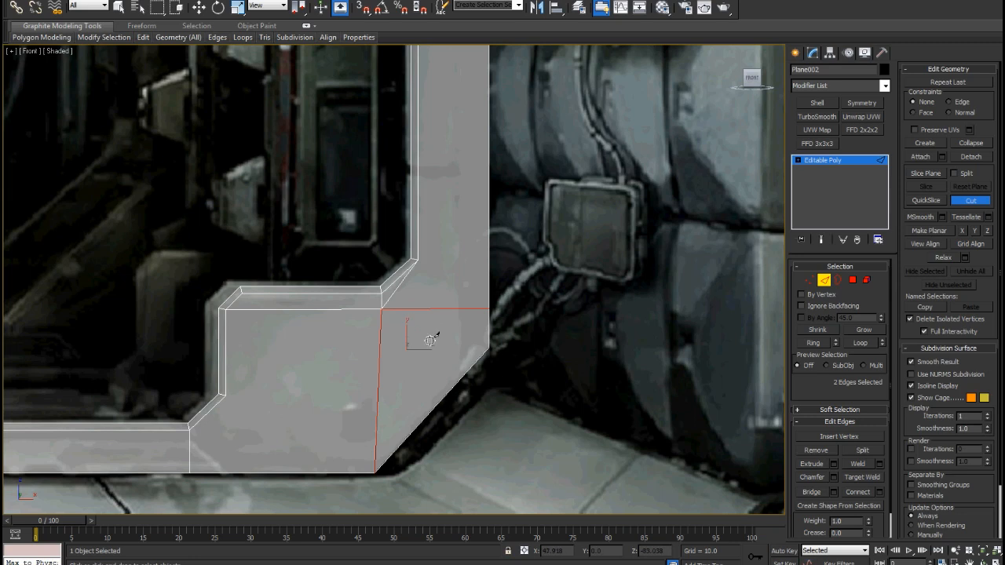
# Cut an edge from the recess's upper chamfer corner to the outer border, and another from the doorway's chamfer corner down to the bottom border
pyautogui.click(419, 258)
pyautogui.click(489, 258)
pyautogui.moveTo(244, 398); pyautogui.dragTo(279, 371, button='middle')
pyautogui.click(273, 367)
pyautogui.click(270, 442)
pyautogui.press('w')
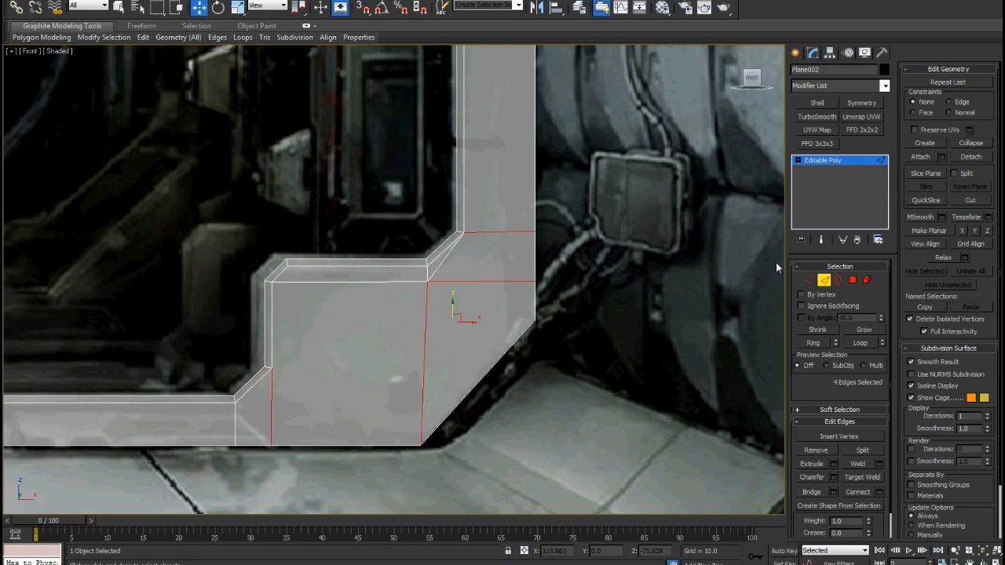
# Cut an edge from the recess's lower chamfer corner across to the outer border, and switch to vertex-level editing
pyautogui.rightClick(508, 278)
pyautogui.hotkey('ctrl', 'd')
pyautogui.rightClick(436, 269)
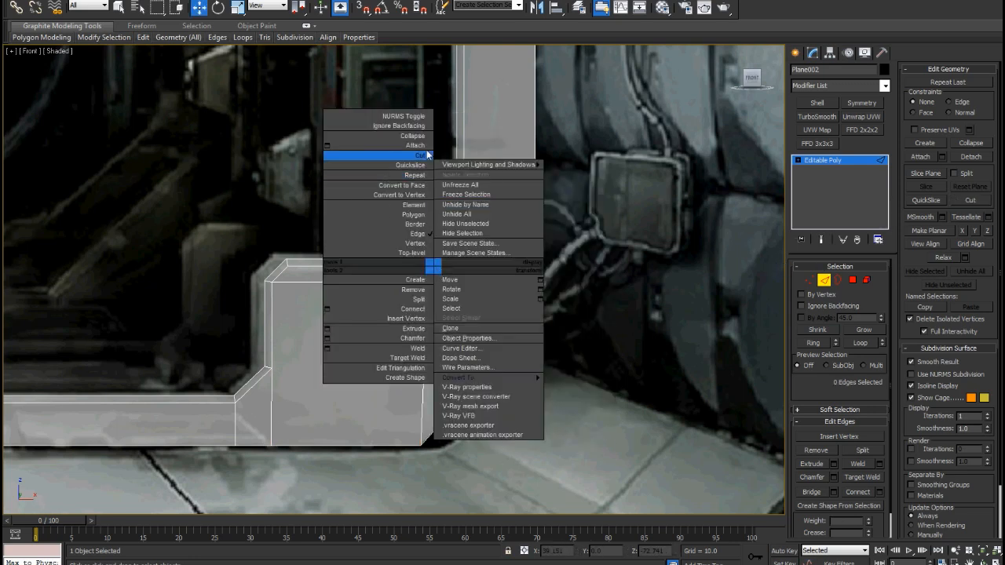
pyautogui.click(427, 161)
pyautogui.click(428, 266)
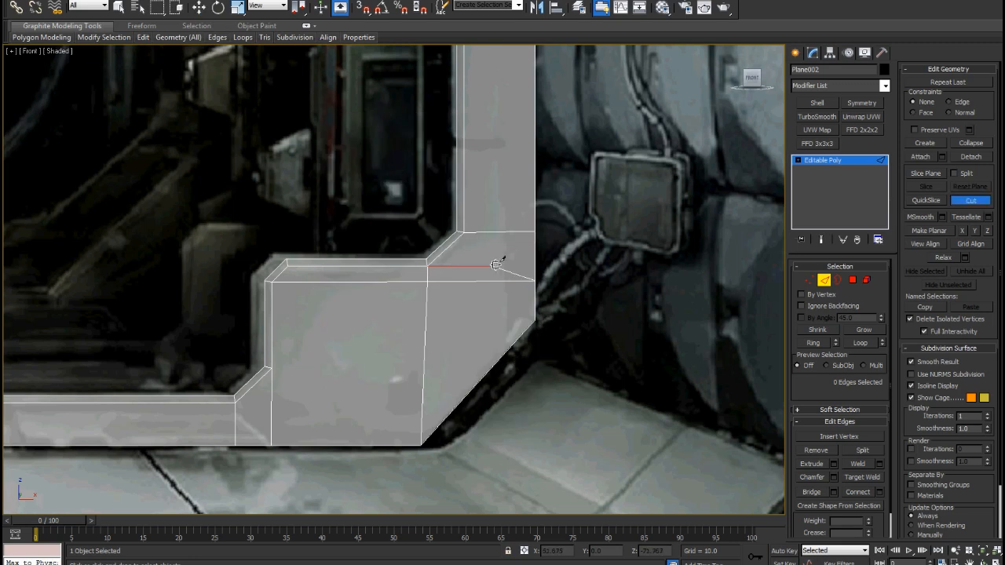
pyautogui.click(535, 263)
pyautogui.press('w')
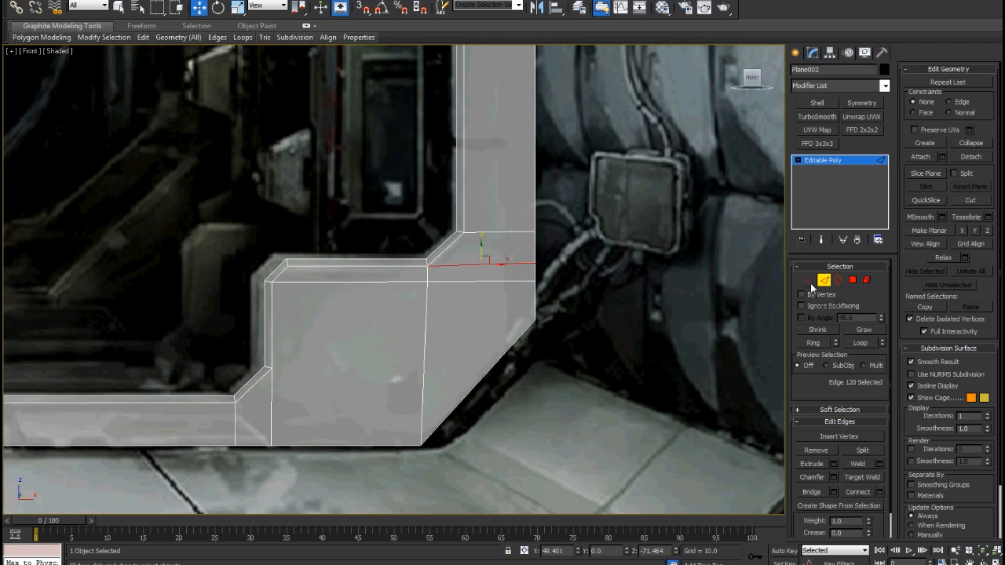
pyautogui.press('1')
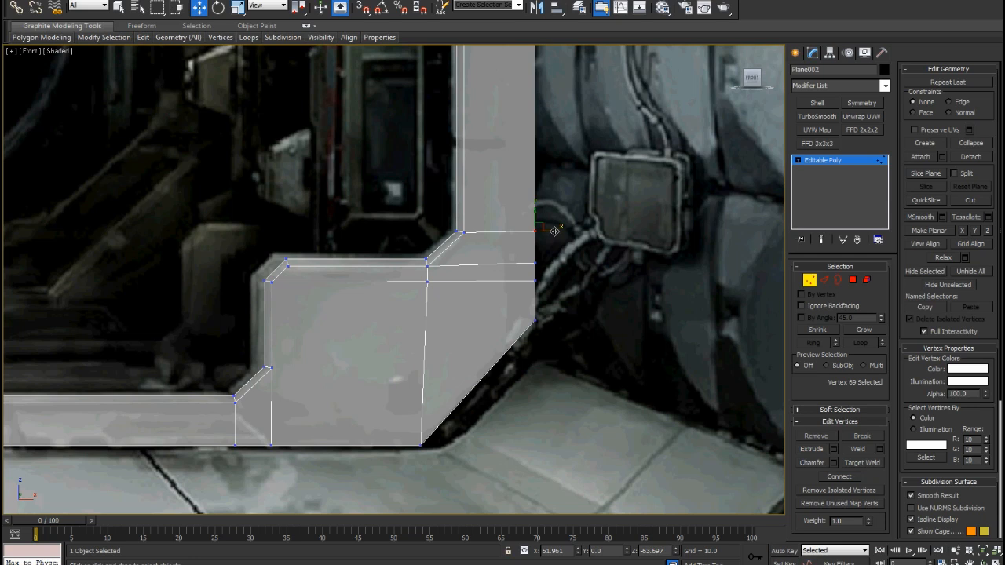
# Turn on snapping and align the outer-border and bottom-border vertices with the inner chamfer corners, making the cut edges run straight
pyautogui.click(360, 9)
pyautogui.moveTo(535, 217); pyautogui.dragTo(510, 280)
pyautogui.click(535, 281)
pyautogui.moveTo(459, 292); pyautogui.dragTo(529, 247, button='middle')
pyautogui.click(339, 398)
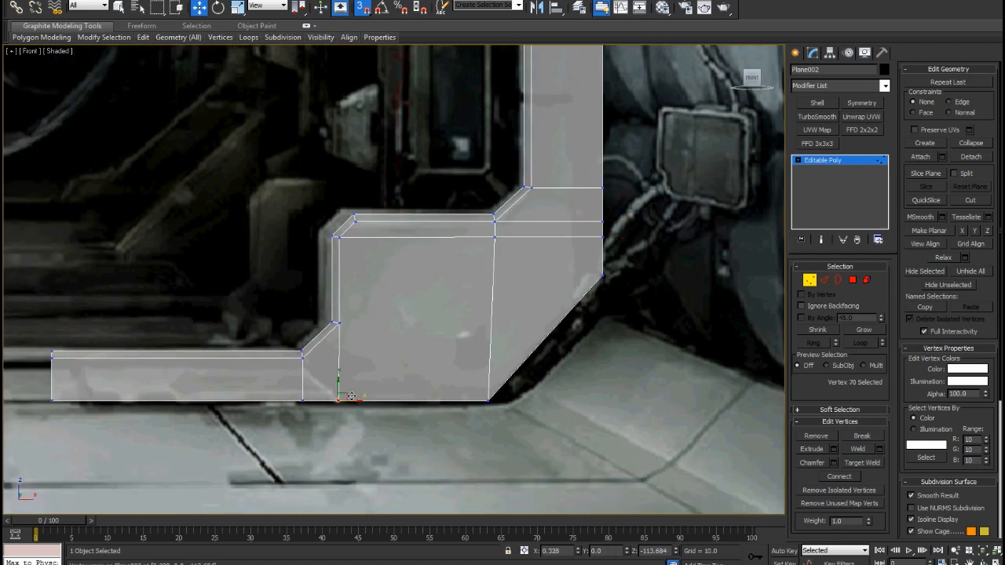
pyautogui.click(303, 398)
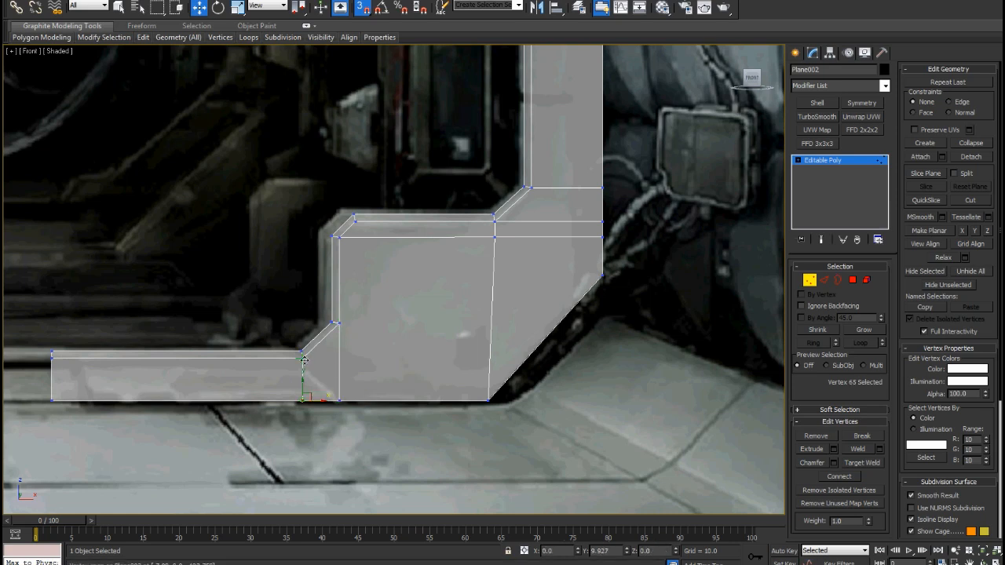
# Switch to the perspective view, leave vertex-level editing and deselect the doorway wall to show it without its edges
pyautogui.scroll(-6, 372, 453)
pyautogui.press('p')
pyautogui.press('z')
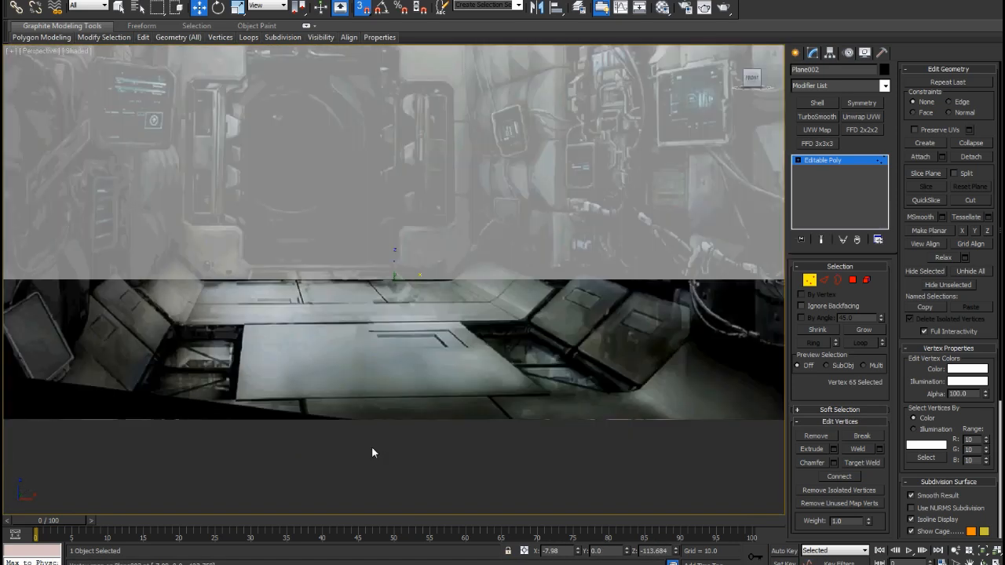
pyautogui.keyDown('alt'); pyautogui.moveTo(494, 317); pyautogui.dragTo(589, 336, button='middle'); pyautogui.keyUp('alt')
pyautogui.scroll(-9, 528, 306)
pyautogui.moveTo(479, 135); pyautogui.dragTo(595, 228, button='middle')
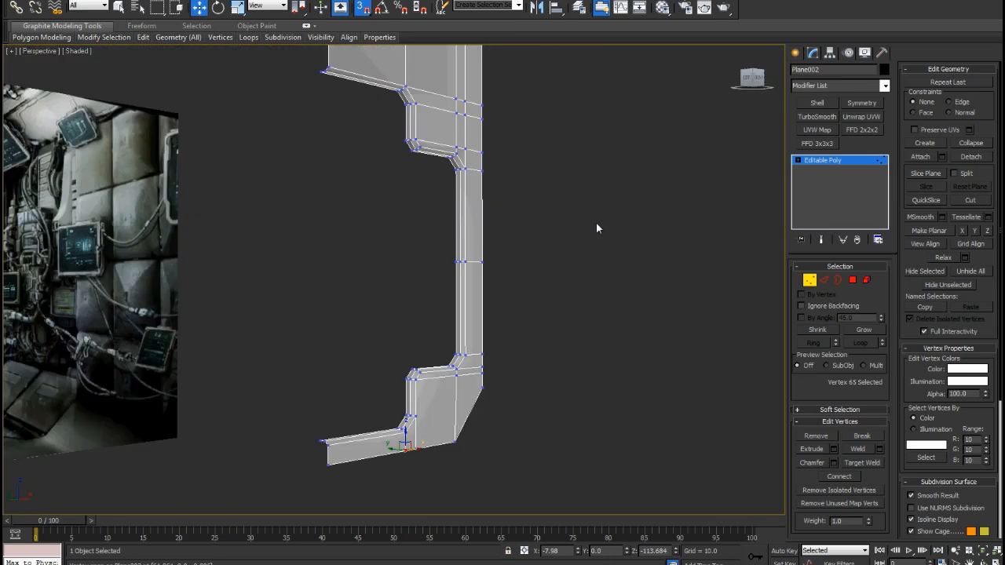
pyautogui.click(840, 160)
pyautogui.keyDown('alt'); pyautogui.moveTo(681, 190); pyautogui.dragTo(657, 190, button='middle'); pyautogui.keyUp('alt')
pyautogui.click(856, 162)
pyautogui.click(654, 185)
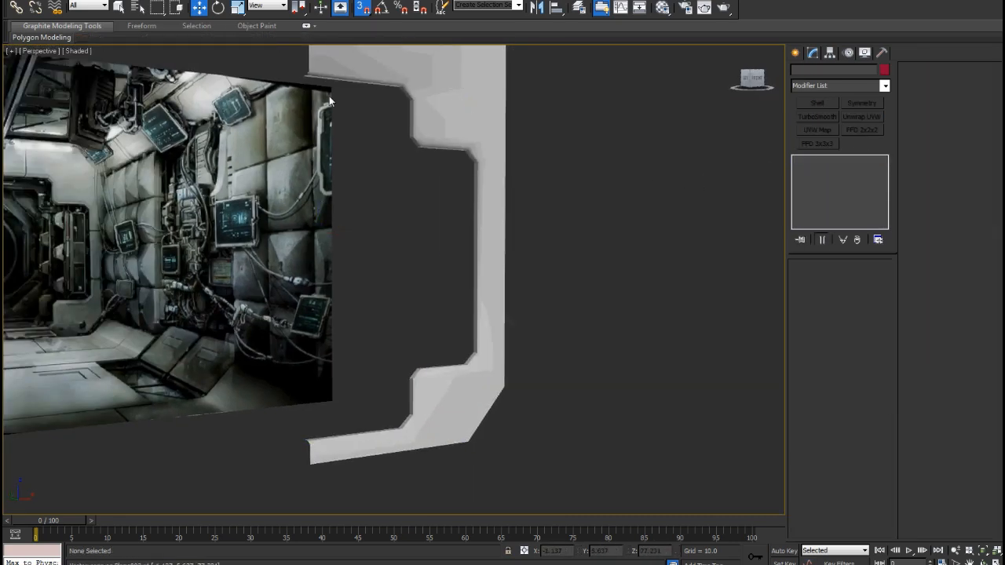
# Set the perspective viewport's shading to Realistic and select the wall's whole element to inspect its smoothing groups
pyautogui.click(77, 50)
pyautogui.click(102, 64)
pyautogui.keyDown('alt'); pyautogui.moveTo(294, 159); pyautogui.dragTo(493, 167, button='middle'); pyautogui.keyUp('alt')
pyautogui.click(455, 160)
pyautogui.click(867, 280)
pyautogui.click(500, 206)
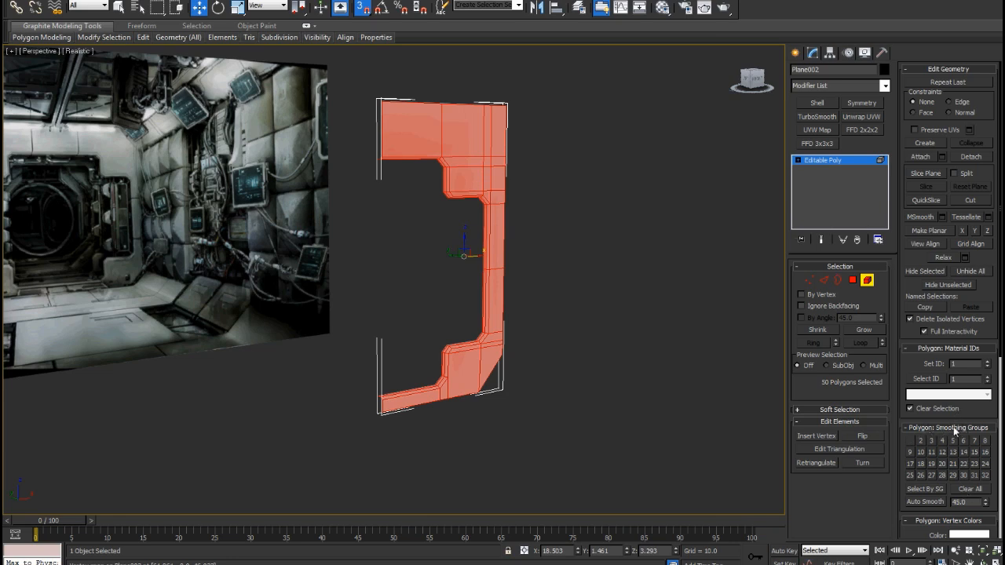
pyautogui.keyDown('alt'); pyautogui.moveTo(502, 295); pyautogui.dragTo(537, 295, button='middle'); pyautogui.keyUp('alt')
pyautogui.click(537, 294)
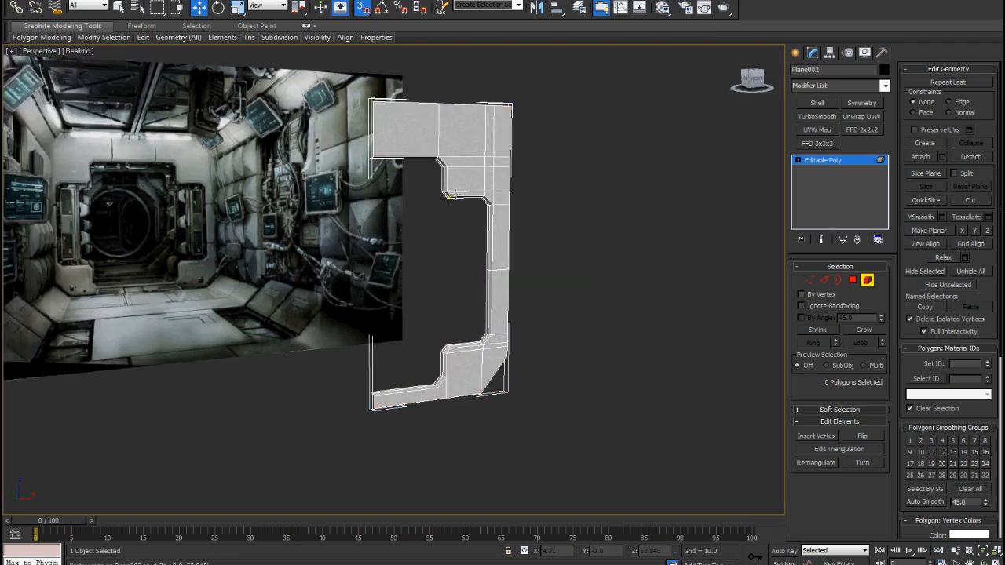
# Turn on the edged-faces display in the perspective viewport and leave element-level editing of the wall
pyautogui.click(76, 53)
pyautogui.click(112, 105)
pyautogui.moveTo(345, 171)
pyautogui.keyDown('alt'); pyautogui.mouseDown(button='middle')
pyautogui.moveTo(366, 182)
pyautogui.moveTo(302, 192)
pyautogui.mouseUp(button='middle'); pyautogui.keyUp('alt')
pyautogui.click(823, 163)
pyautogui.keyDown('alt'); pyautogui.moveTo(691, 181); pyautogui.dragTo(667, 167, button='middle'); pyautogui.keyUp('alt')
# Turn off the edged-faces display and return to the front view to compare the wall with the corridor reference
pyautogui.click(102, 50)
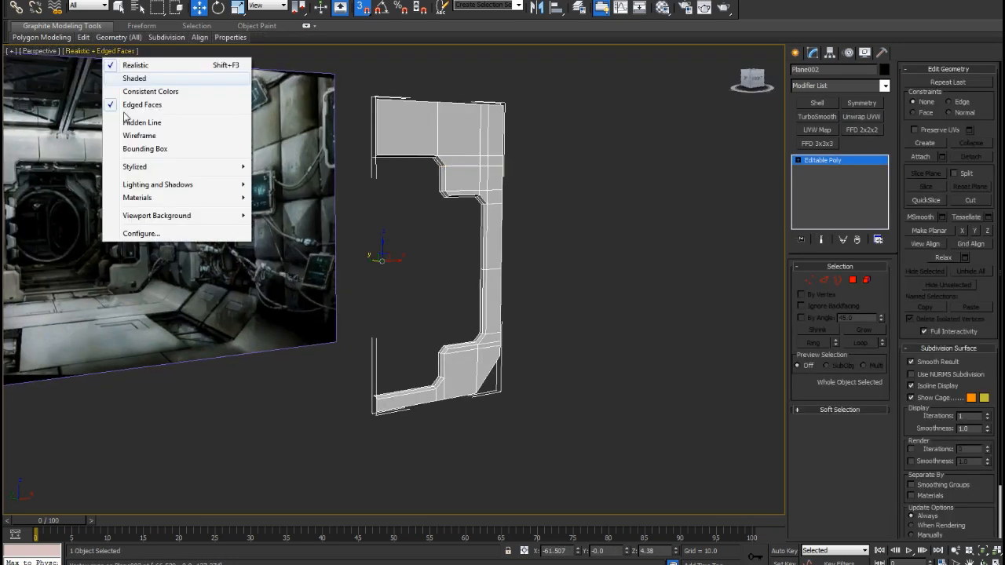
pyautogui.click(141, 103)
pyautogui.click(590, 148)
pyautogui.moveTo(590, 148)
pyautogui.keyDown('alt'); pyautogui.mouseDown(button='middle')
pyautogui.moveTo(555, 176)
pyautogui.moveTo(592, 184)
pyautogui.moveTo(503, 181)
pyautogui.moveTo(581, 191)
pyautogui.moveTo(541, 162)
pyautogui.moveTo(550, 167)
pyautogui.moveTo(437, 194)
pyautogui.moveTo(553, 189)
pyautogui.mouseUp(button='middle'); pyautogui.keyUp('alt')
pyautogui.press('f')
pyautogui.click(552, 184)
pyautogui.moveTo(529, 266); pyautogui.dragTo(479, 270, button='middle')
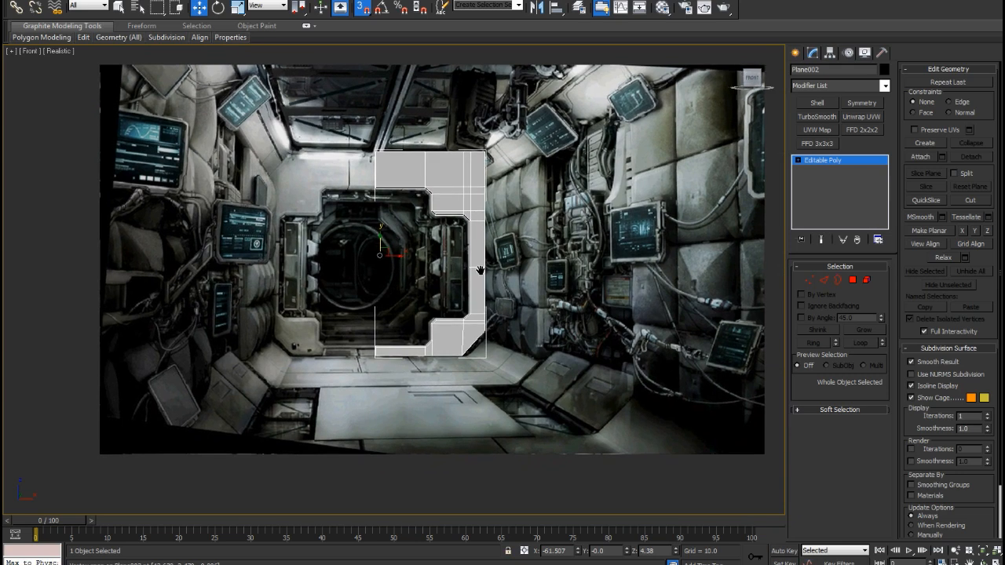
pyautogui.scroll(2, 480, 270)
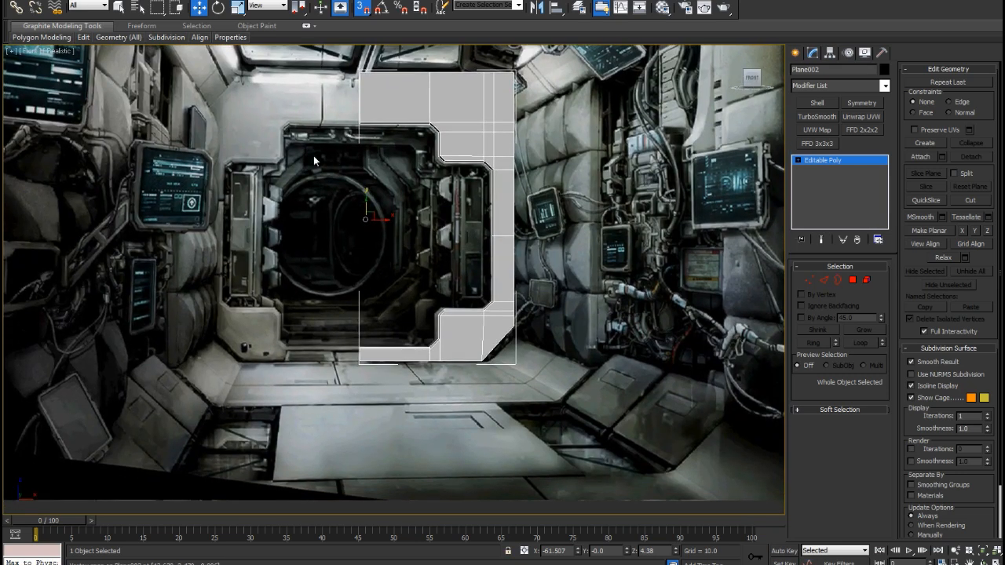
pyautogui.scroll(-2, 344, 221)
pyautogui.moveTo(339, 194); pyautogui.dragTo(413, 220, button='middle')
pyautogui.scroll(3, 313, 162)
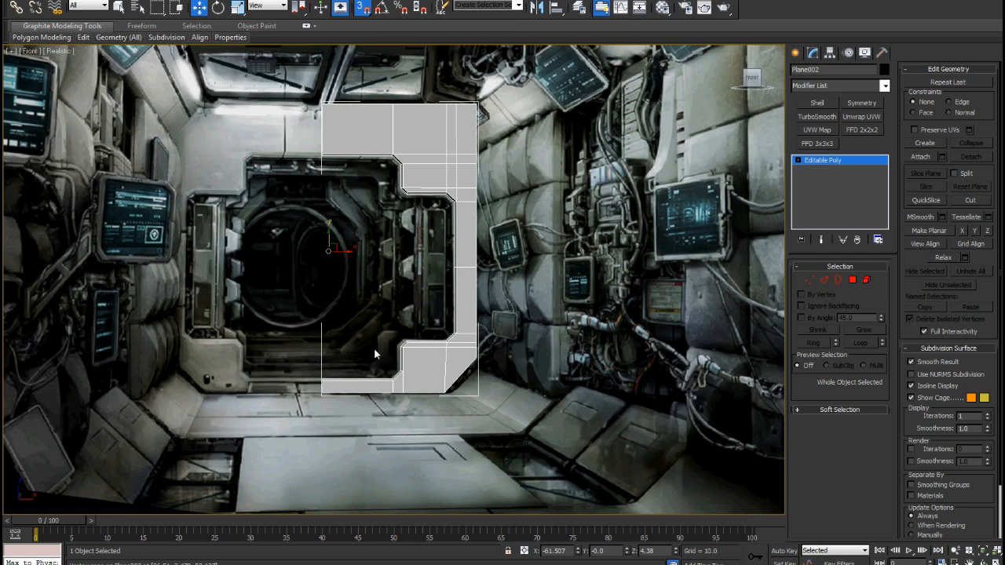
pyautogui.click(636, 564)
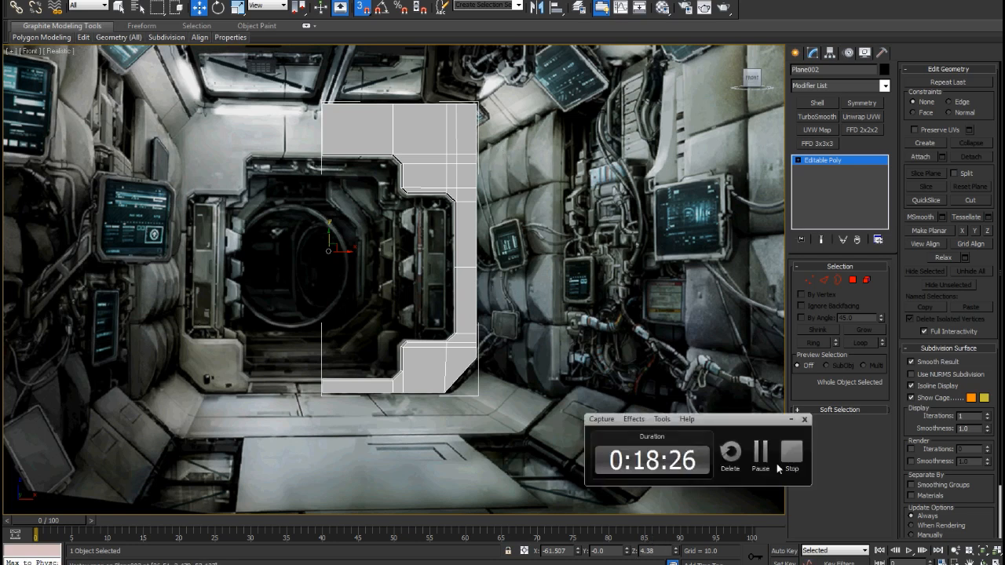